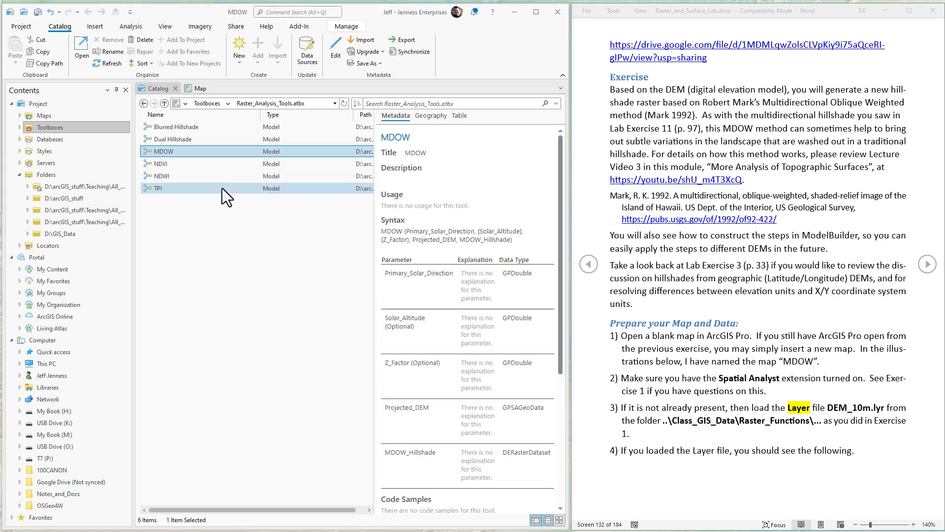
Examine the finished MDOW model in Raster_Analysis_Tools.atbx, viewing its tool parameters and its full model diagram.
double_click(184, 152)
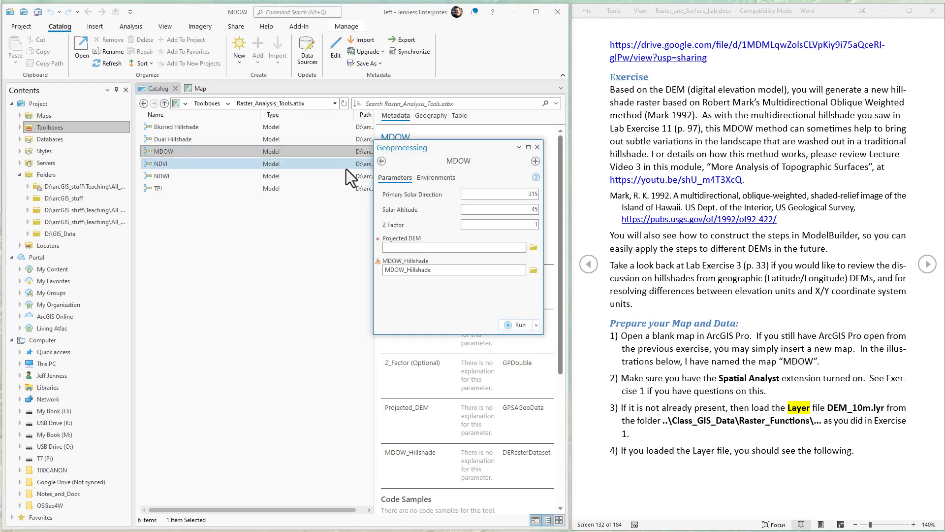
left_click(179, 270)
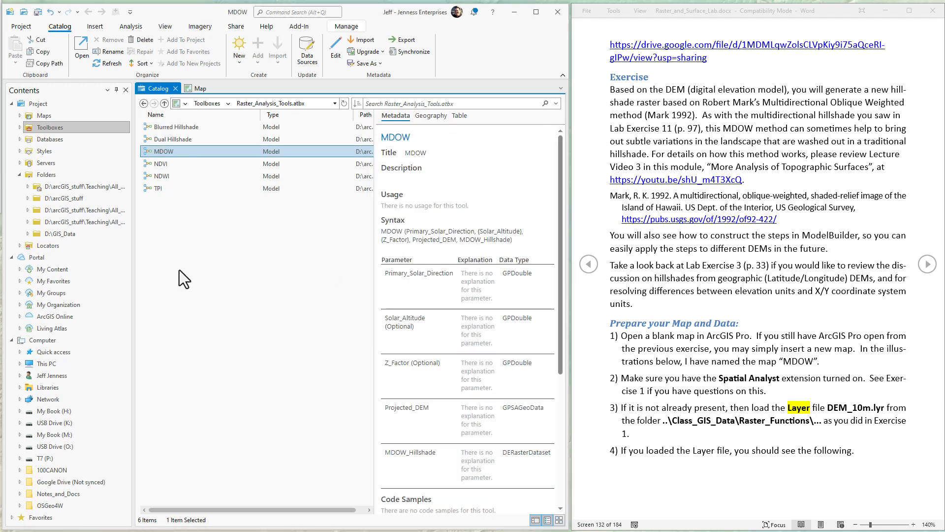
right_click(178, 152)
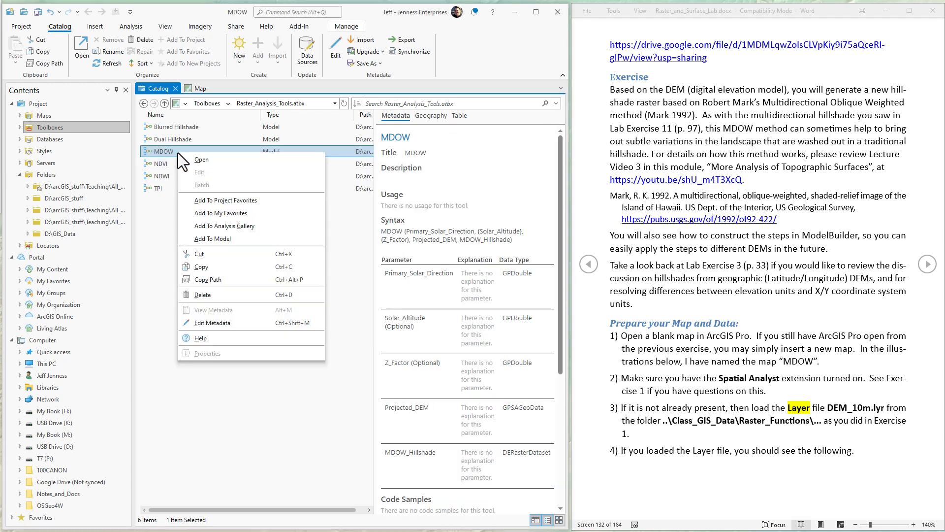
left_click(209, 172)
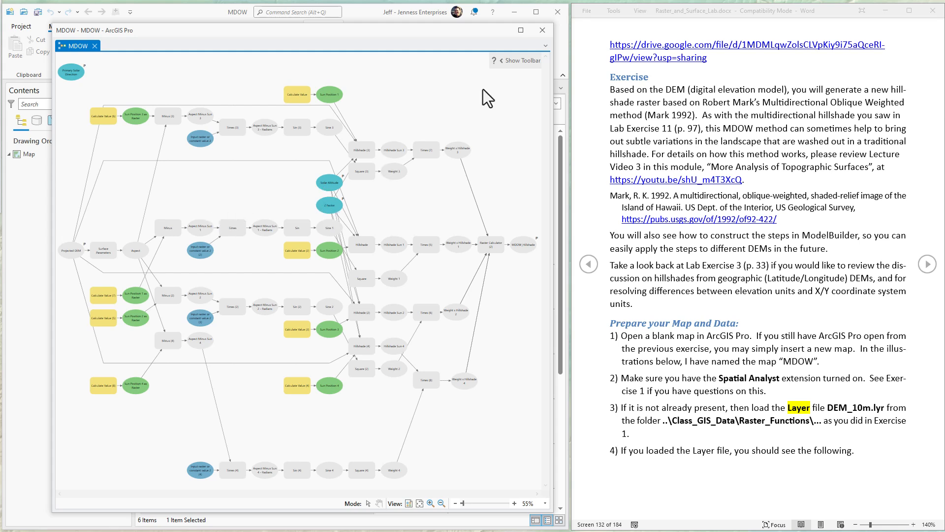
left_click(541, 32)
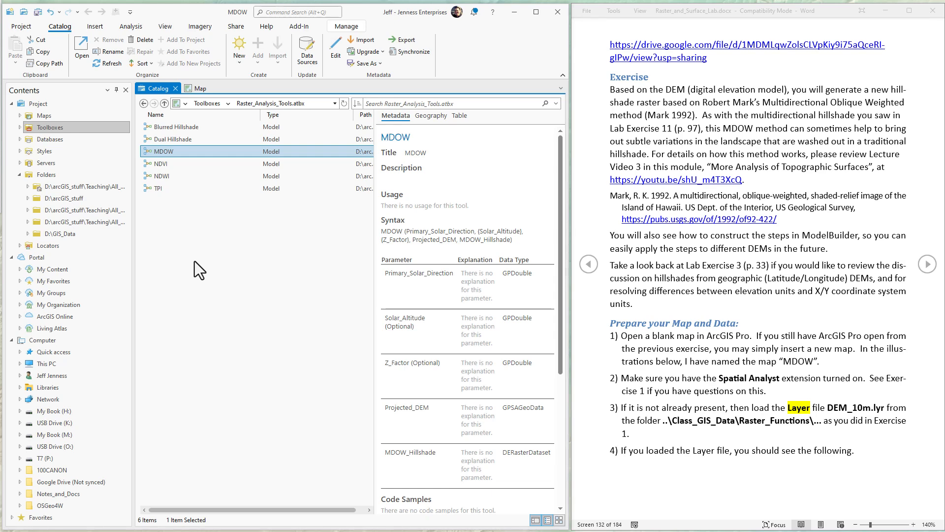
Create a new model inside the project's MDOW.atbx toolbox.
left_click(48, 127)
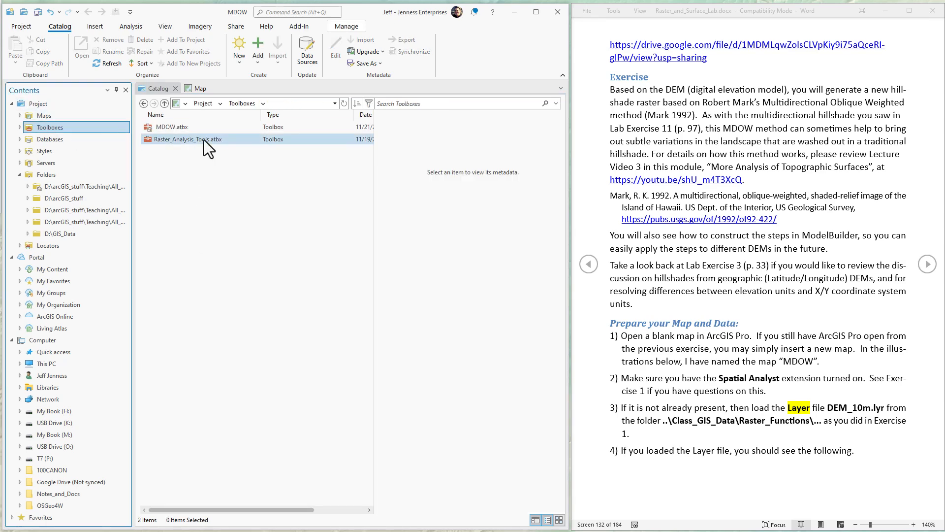
double_click(176, 127)
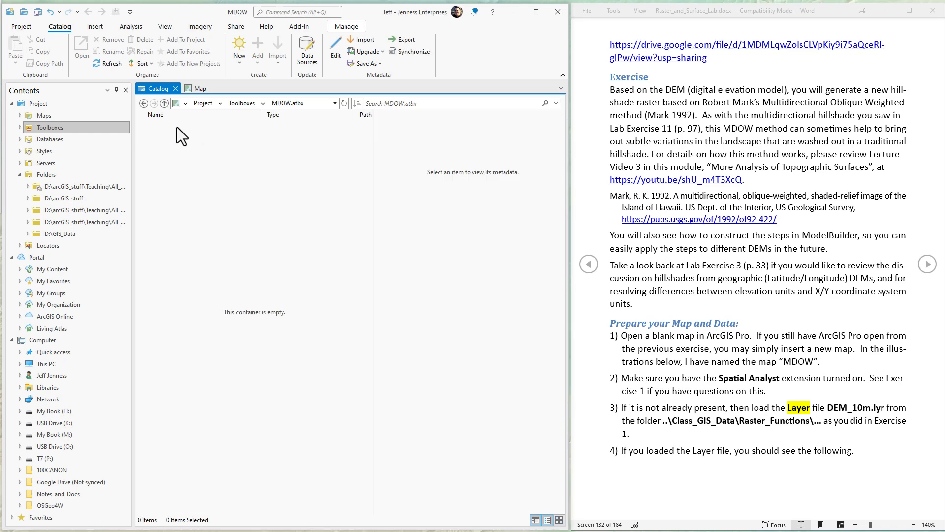
right_click(216, 192)
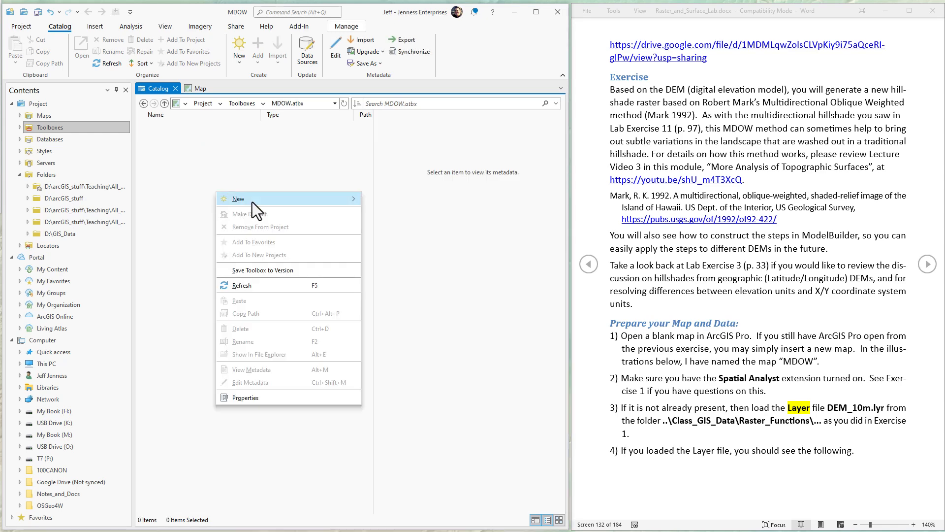
mouse_move(302, 197)
left_click(404, 200)
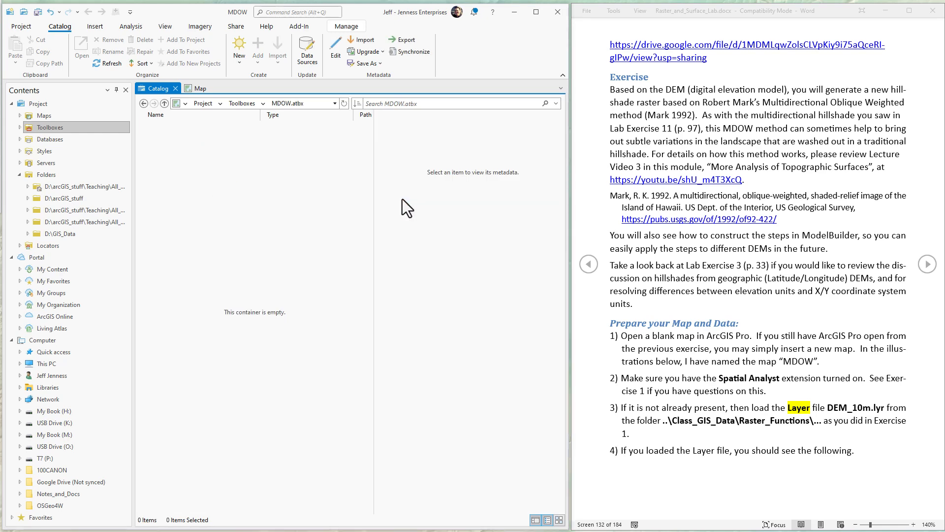
Advance the lab instructions to the toolbox preparation page and move the empty model window clear of the catalog view.
left_click(927, 266)
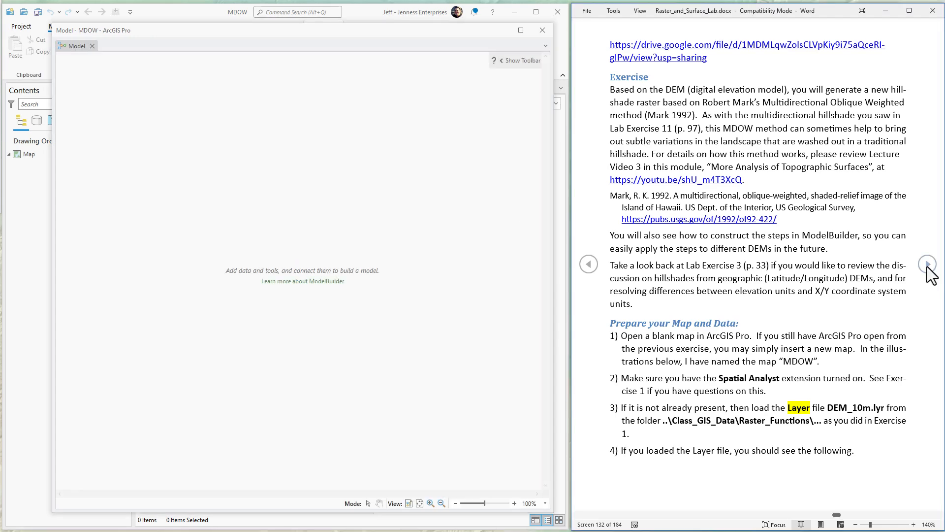
left_click(928, 266)
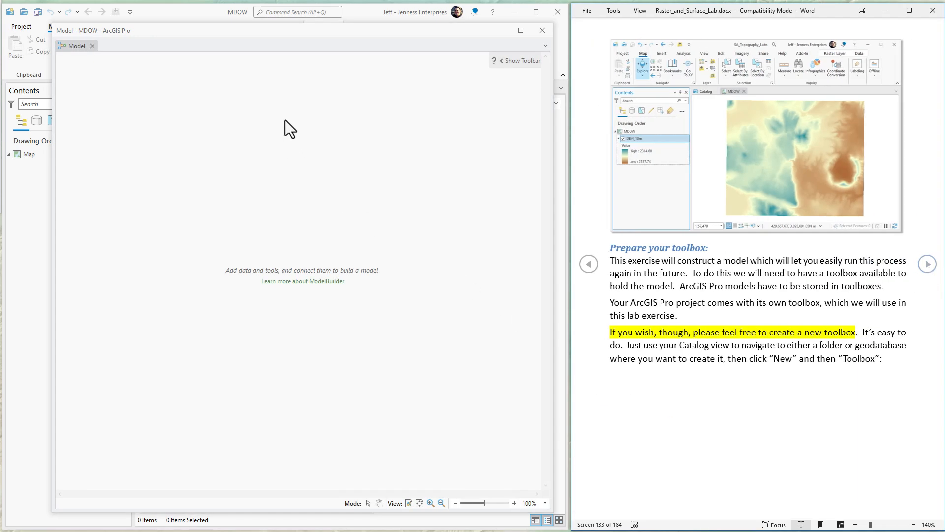
left_click_drag(280, 28, 669, 323)
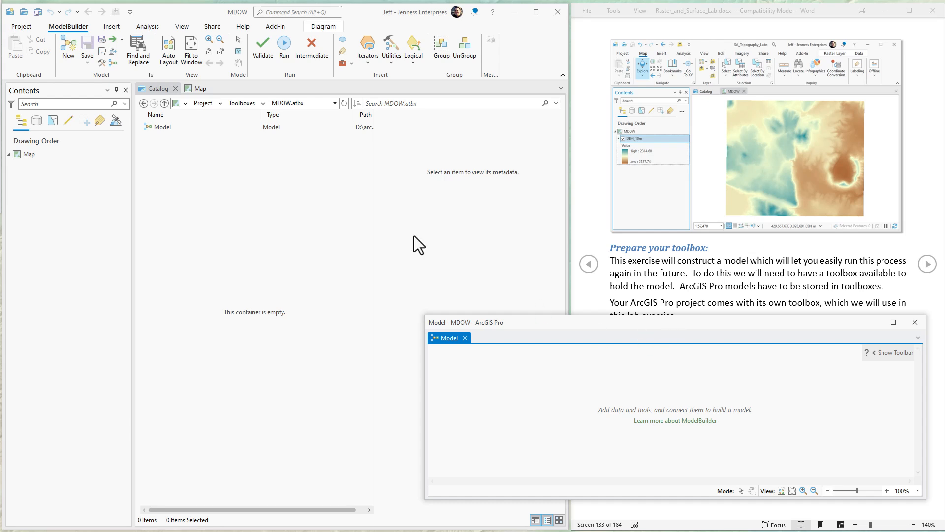
Add the DEM_10m.lyr layer file from the Raster_Functions folder in Class_GIS_Data to the current map and display the map.
left_click(201, 89)
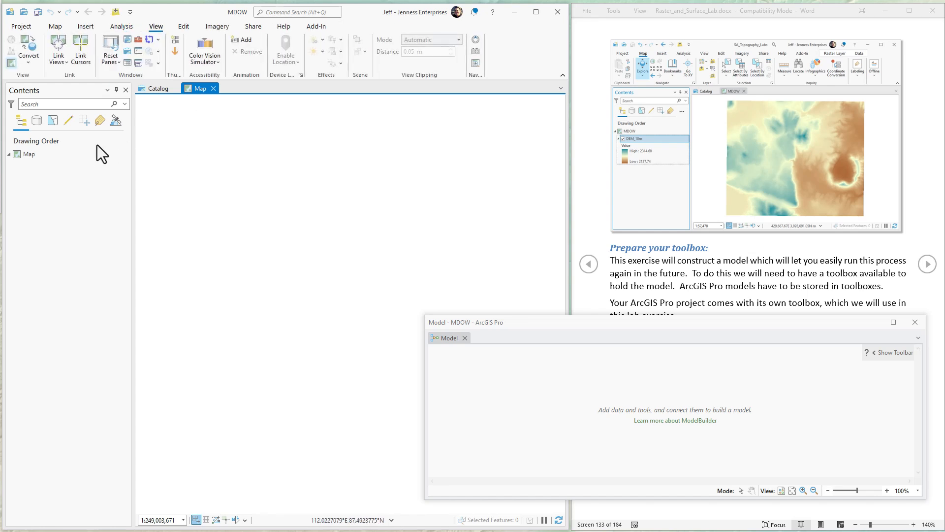
left_click(155, 88)
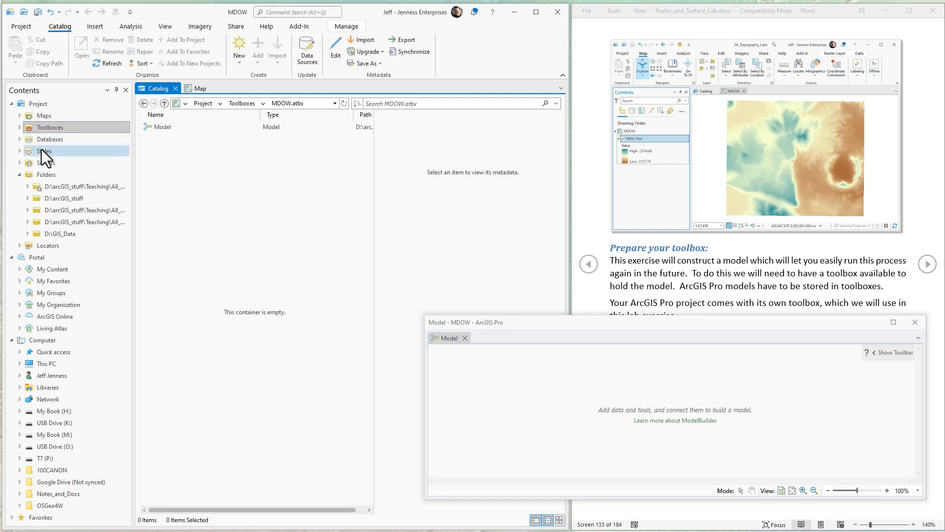
left_click(44, 176)
left_click(180, 163)
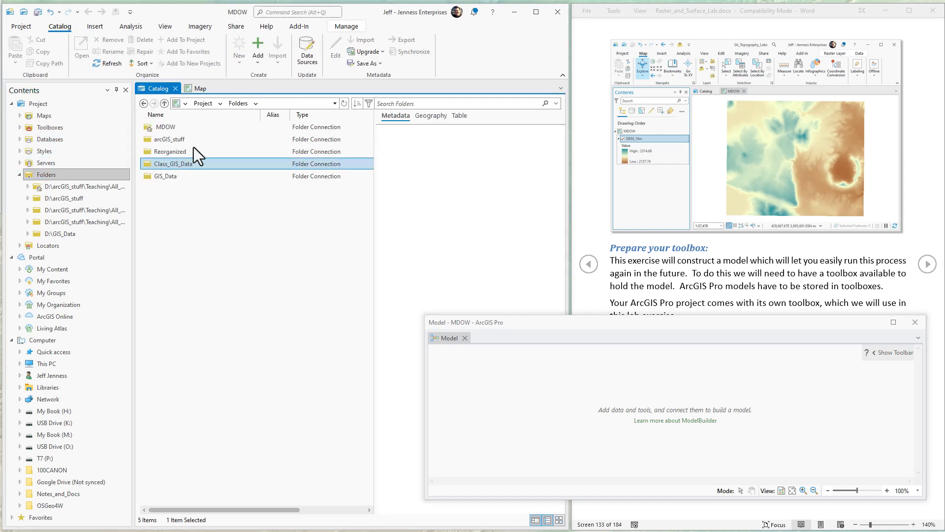
double_click(168, 199)
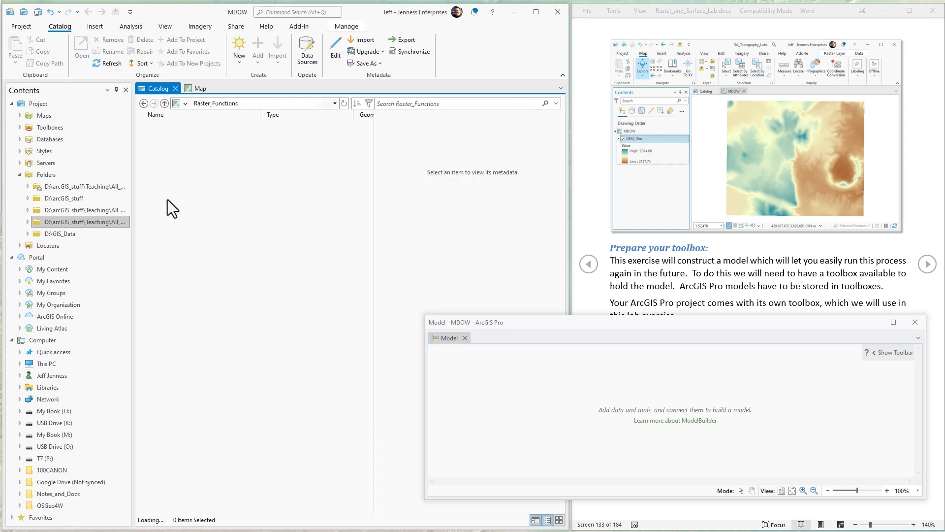
left_click(169, 179)
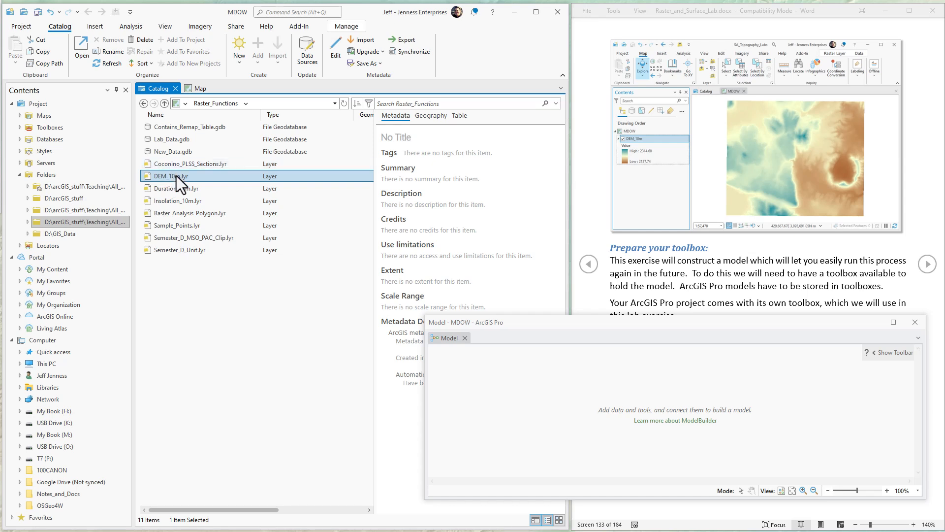
right_click(176, 176)
left_click(225, 185)
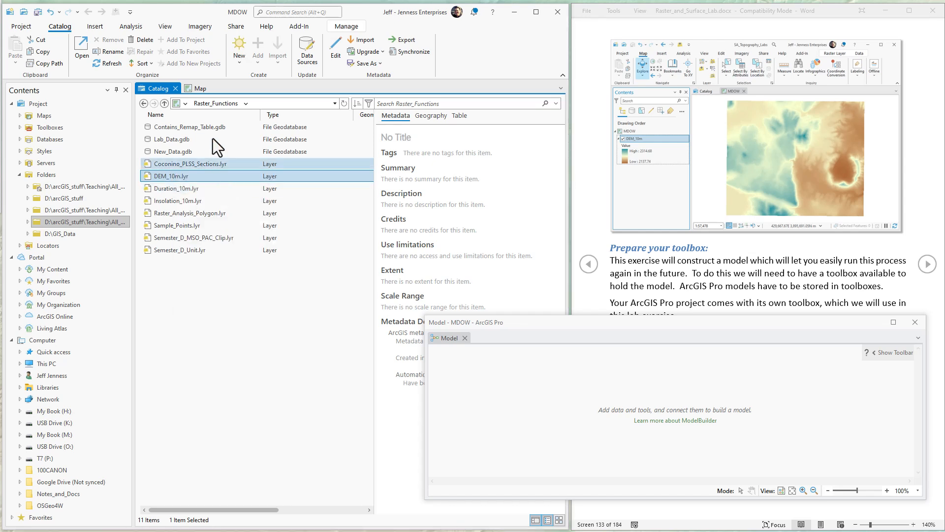
left_click(197, 87)
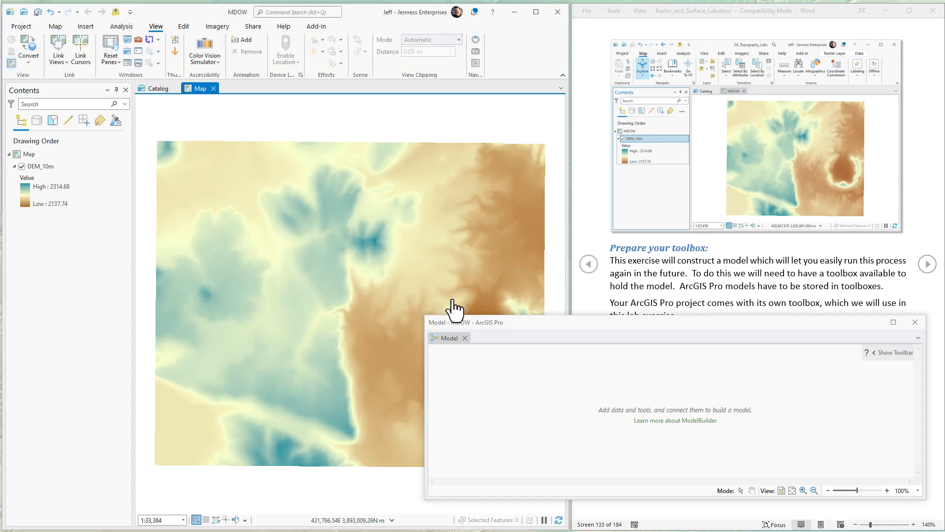
Place the empty model window over the lower part of the map and advance the instructions to the new toolbox illustrations.
left_click_drag(604, 325, 246, 281)
left_click(927, 264)
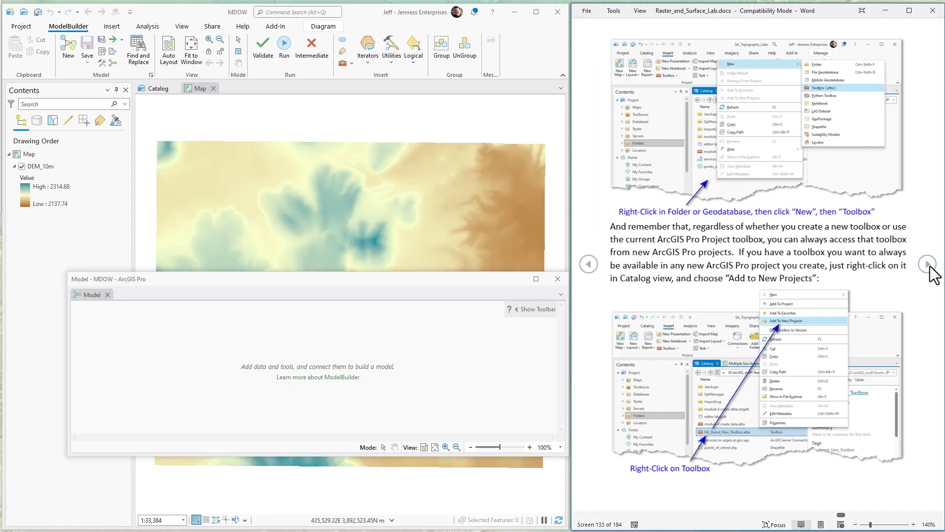
left_click(327, 281)
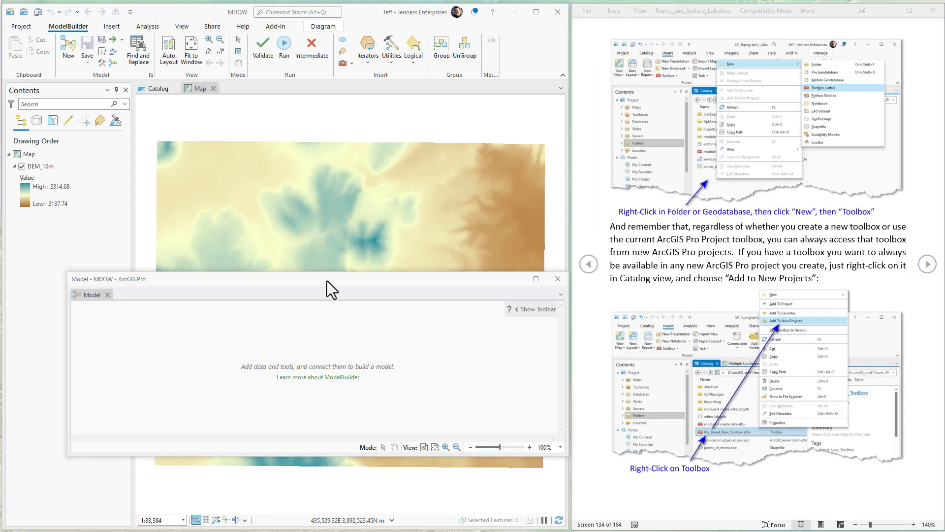
left_click_drag(326, 279, 300, 281)
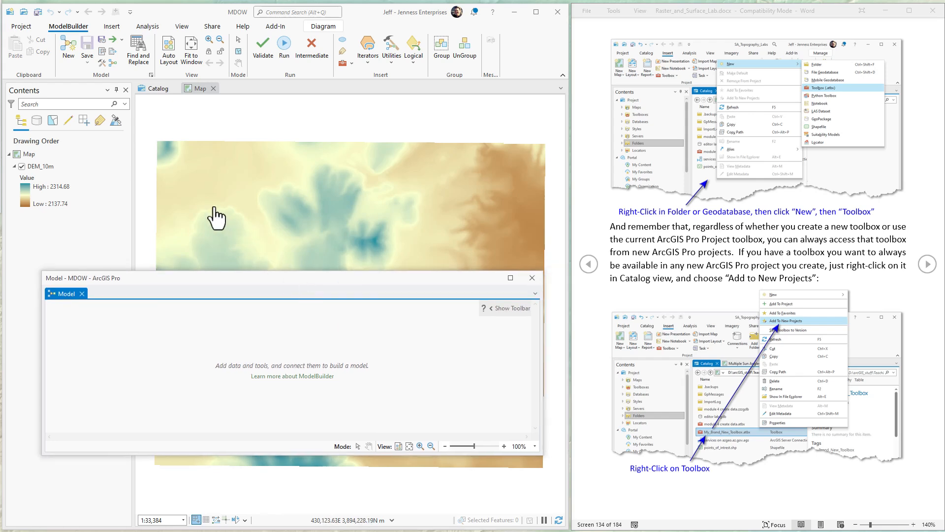
Set the model's name to MDOW and its label to "Multidirectional Oblique Weighted Hillshade" in the model properties.
left_click(101, 52)
left_click_drag(575, 224, 261, 231)
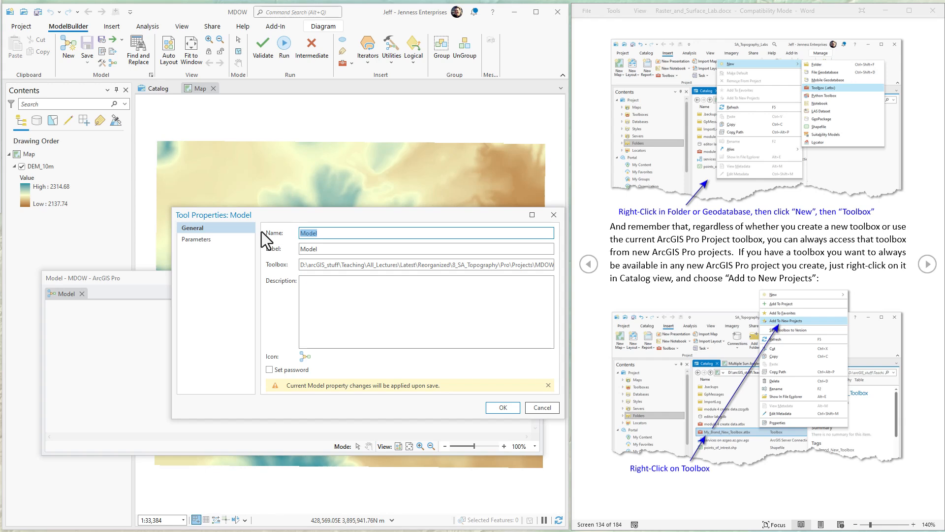
type("MDOW")
left_click(304, 249)
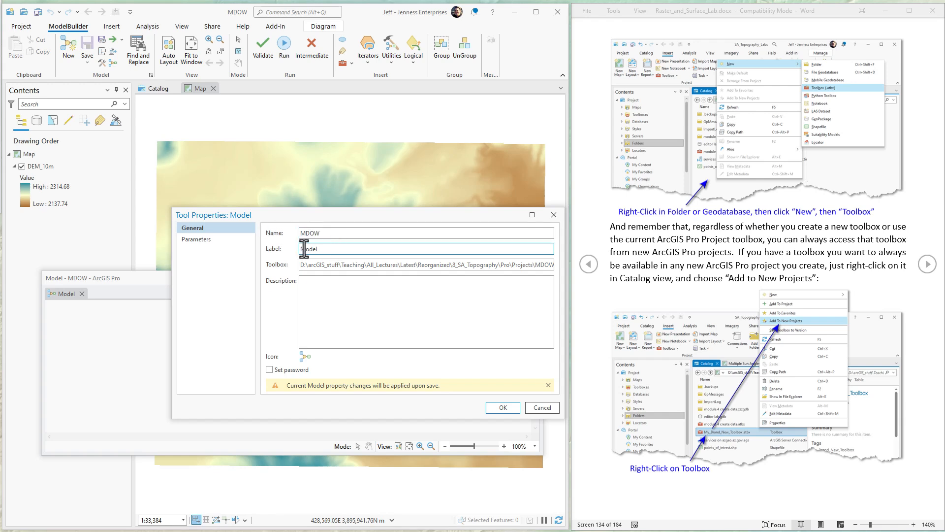
left_click_drag(304, 248, 280, 253)
type("Multidirectional Oblique Weighted Hillshade")
left_click(503, 407)
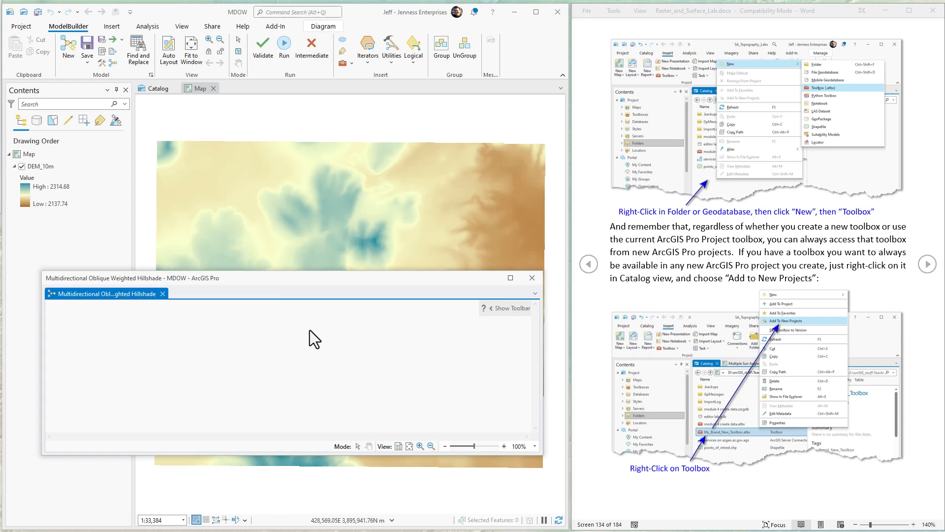
Show the toolbar in the model window and advance the lab instructions to the Surface Parameters settings.
left_click(512, 309)
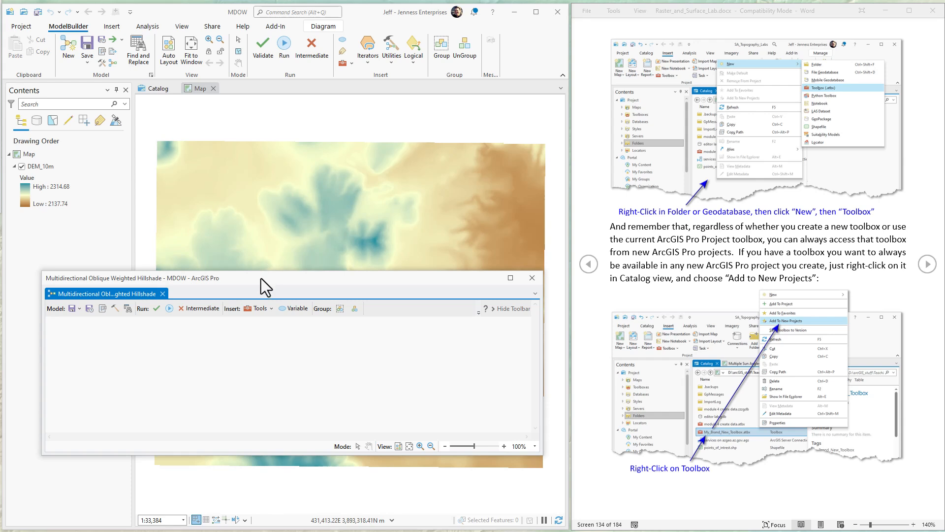
left_click_drag(261, 278, 240, 202)
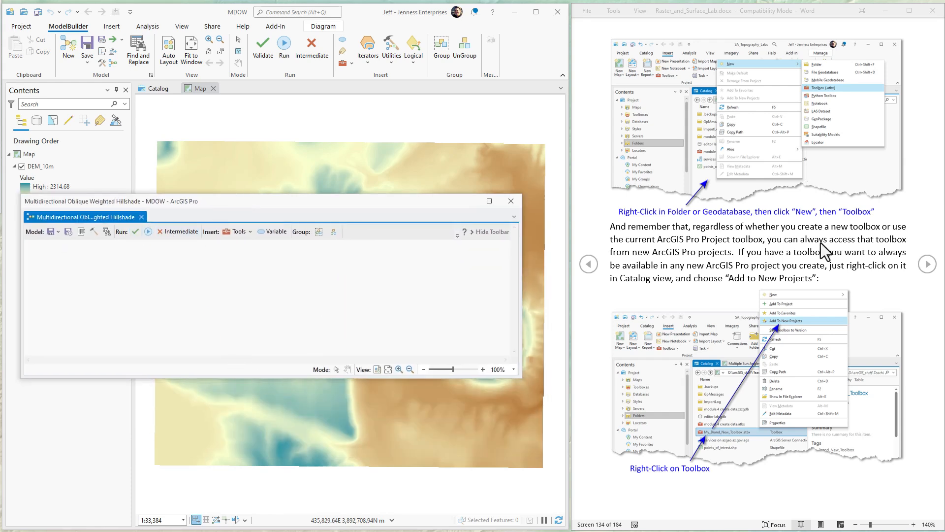
left_click(927, 265)
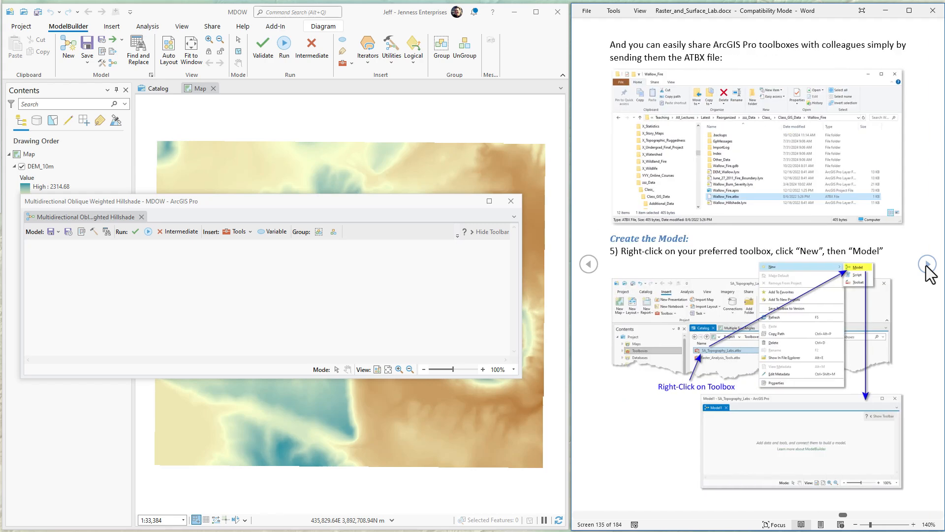
left_click(927, 265)
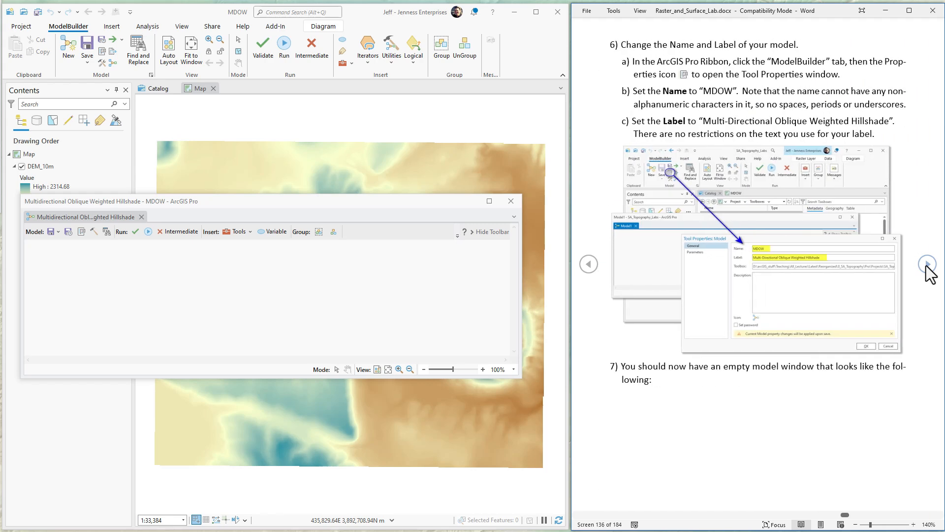
left_click(928, 265)
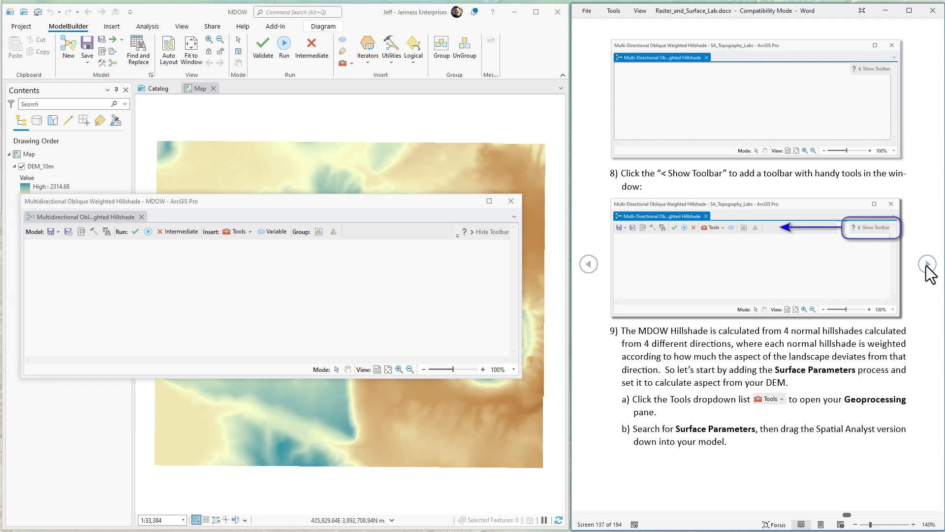
left_click(926, 266)
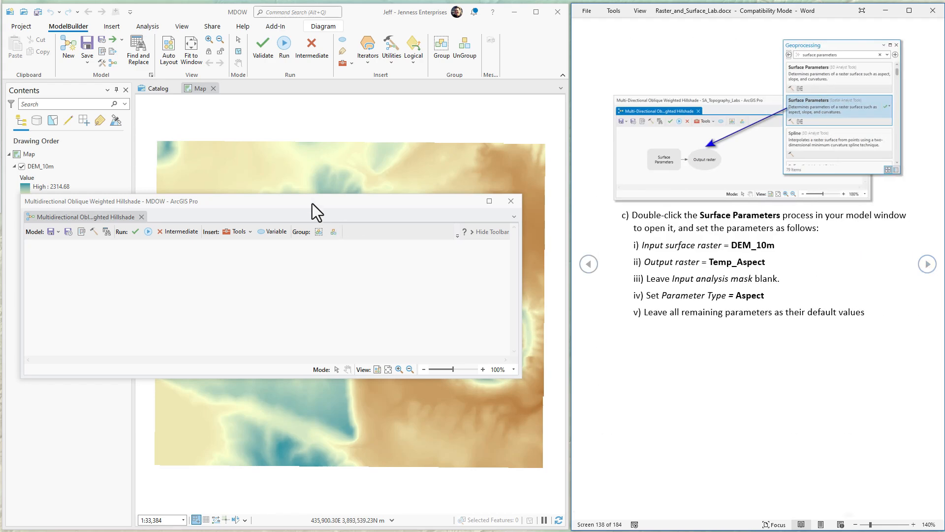
Enlarge the model window and add the Spatial Analyst Surface Parameters tool to the empty model.
left_click_drag(302, 191, 301, 130)
left_click_drag(276, 377, 276, 465)
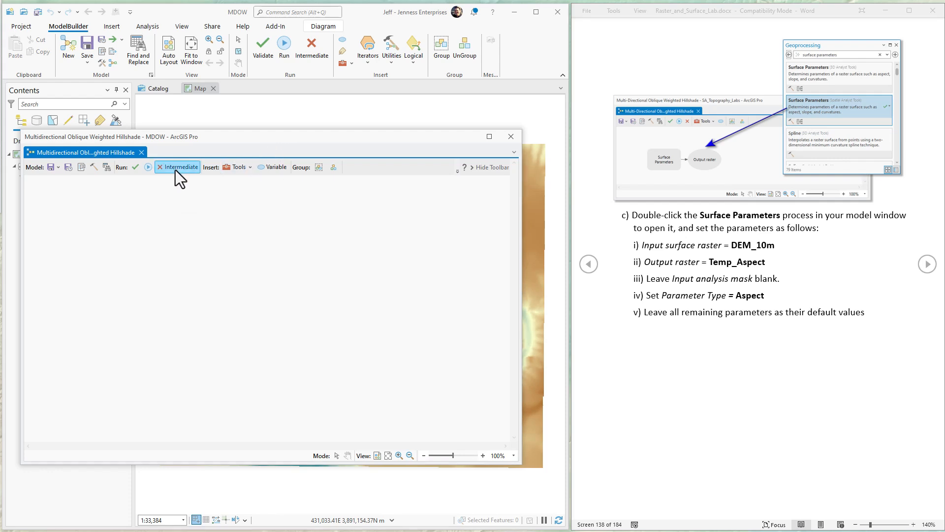
left_click(238, 167)
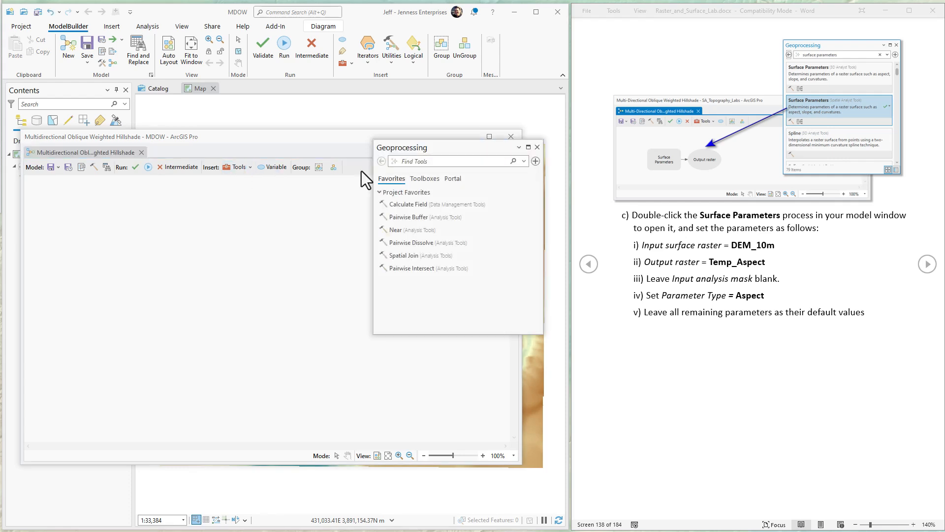
type("Su")
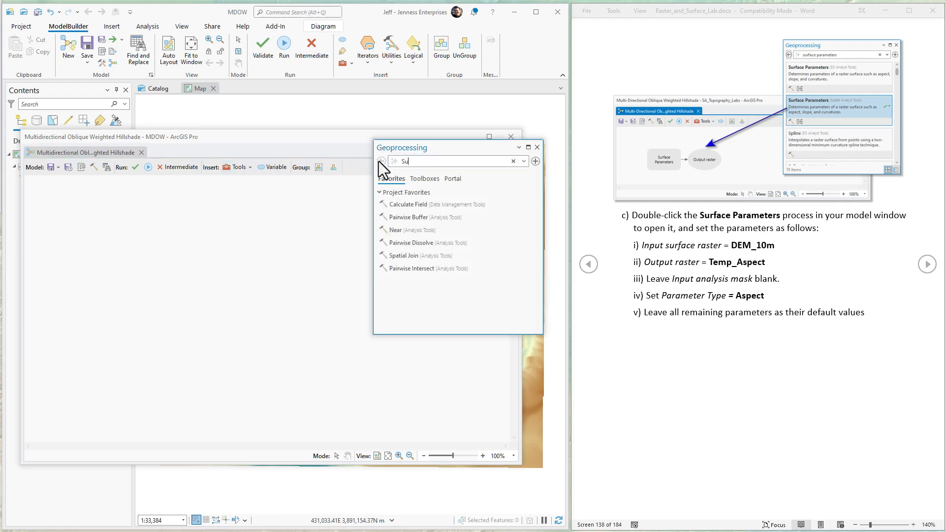
type("rface Parameters")
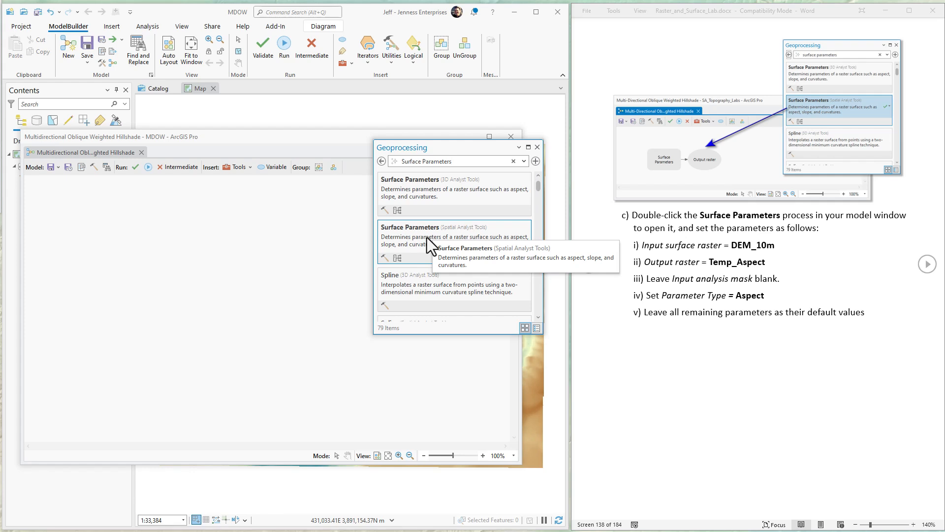
left_click_drag(427, 237, 169, 295)
left_click_drag(143, 301, 143, 301)
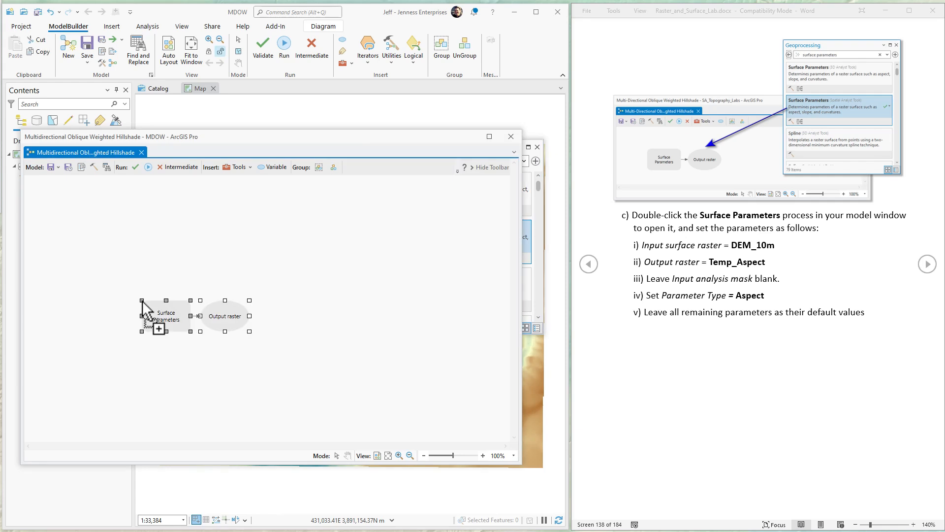
Reposition the Geoprocessing pane above the model elements, keeping the Surface Parameters search results shown.
left_click(539, 187)
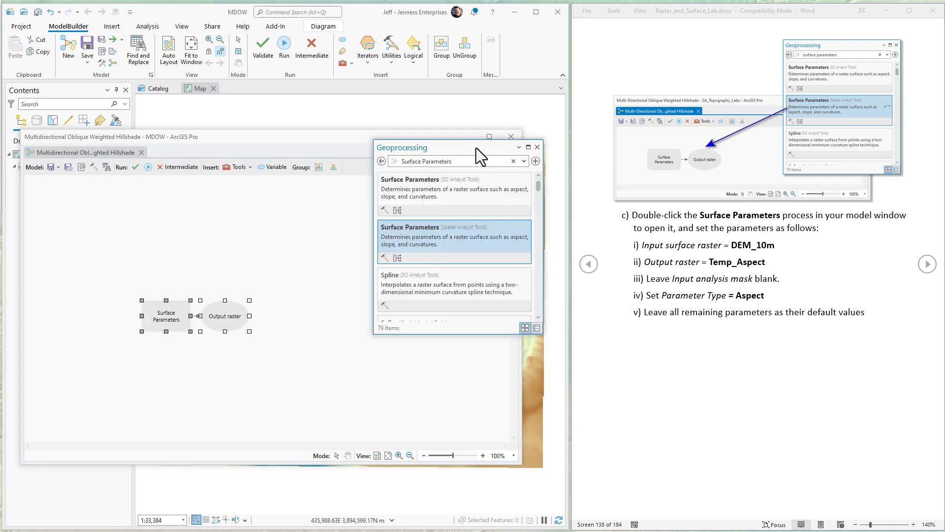
left_click_drag(477, 148, 553, 143)
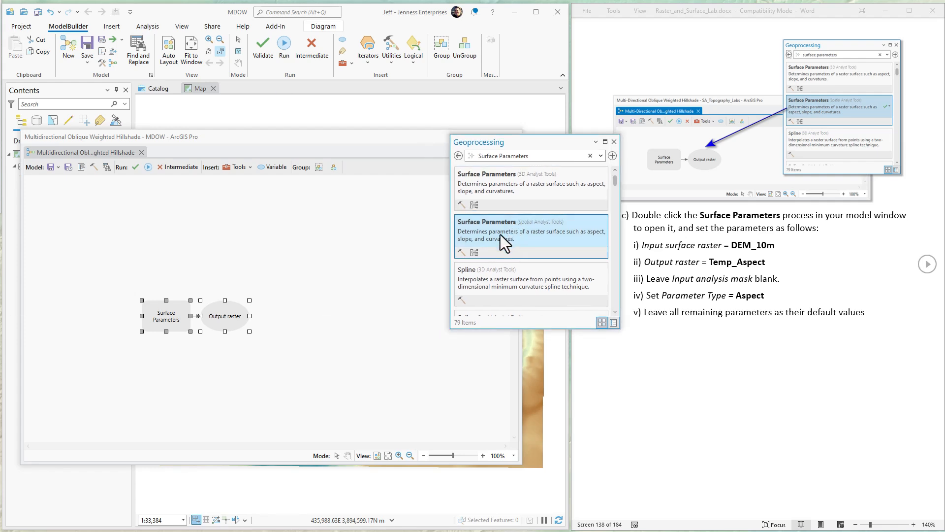
left_click(500, 234)
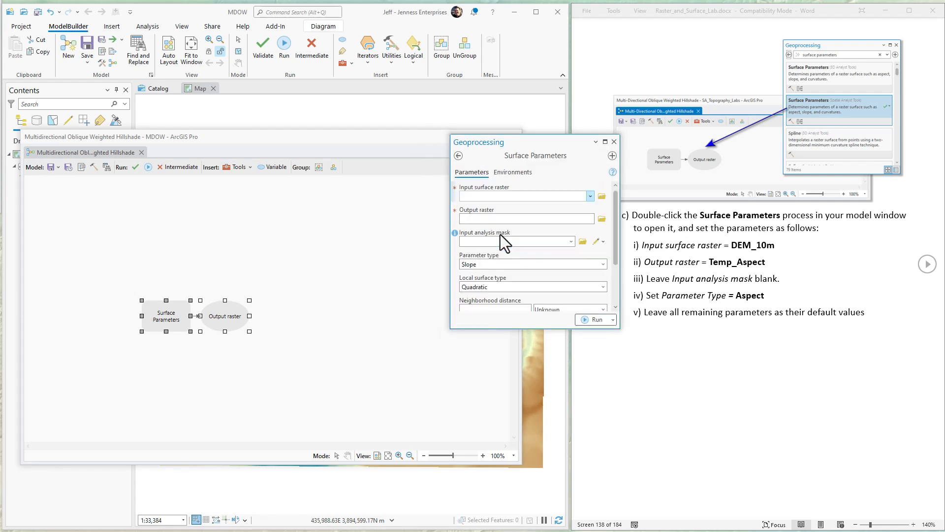
left_click(458, 156)
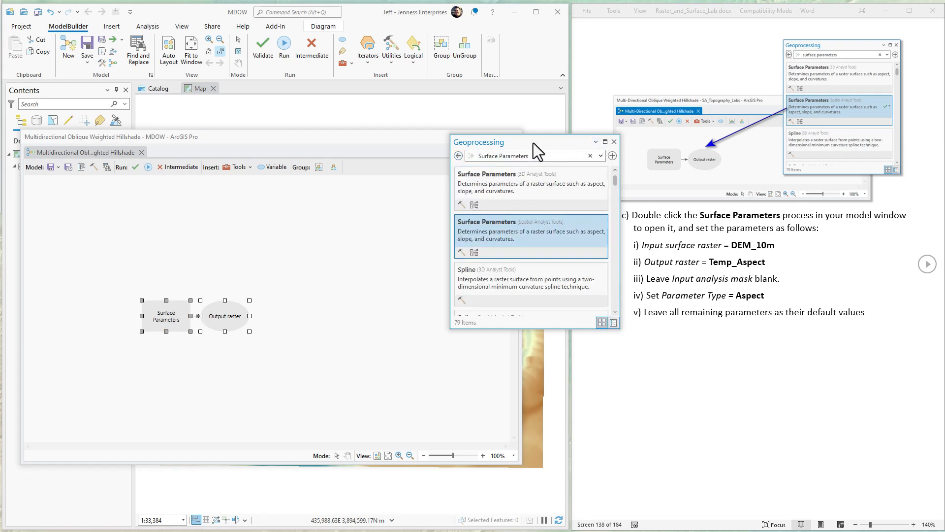
left_click_drag(533, 143, 405, 42)
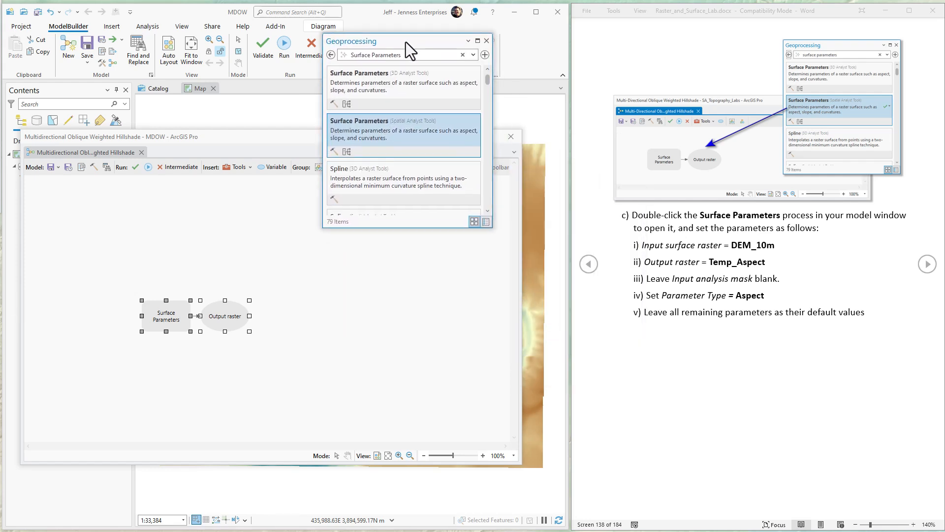
Set the Surface Parameters process's input surface raster to DEM_10m and its output raster to Temp_Aspect.
double_click(173, 313)
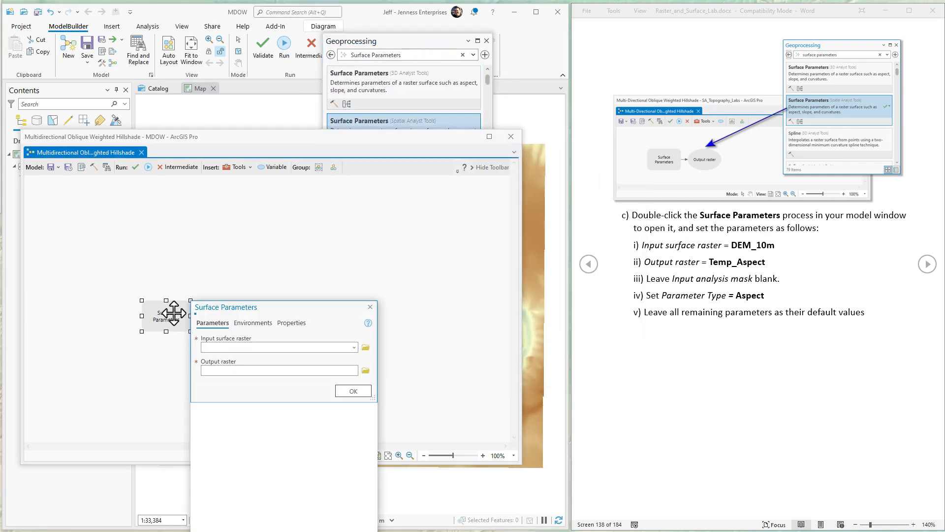
left_click_drag(281, 304, 324, 258)
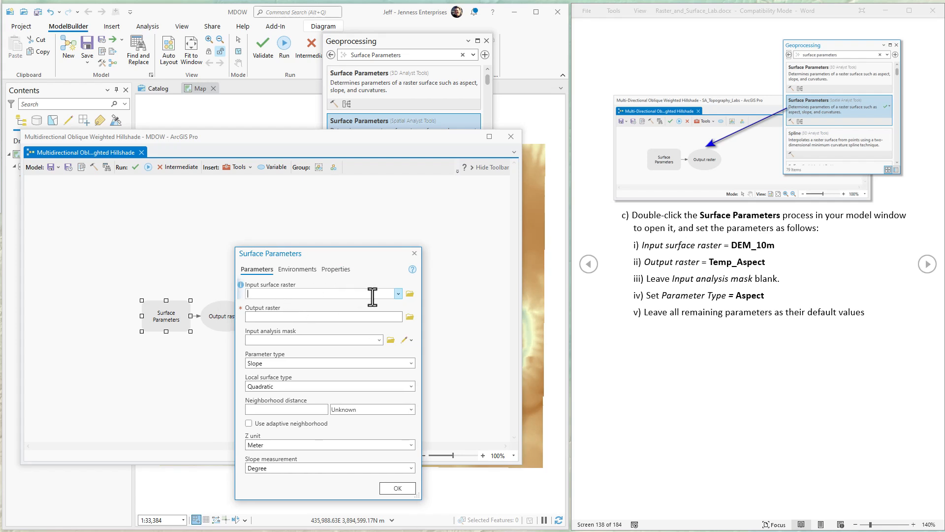
left_click(397, 294)
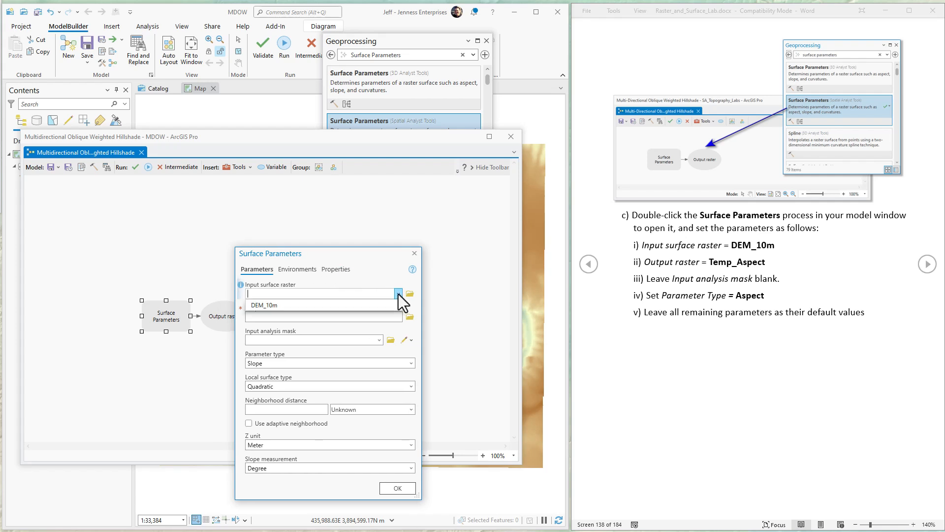
left_click(274, 307)
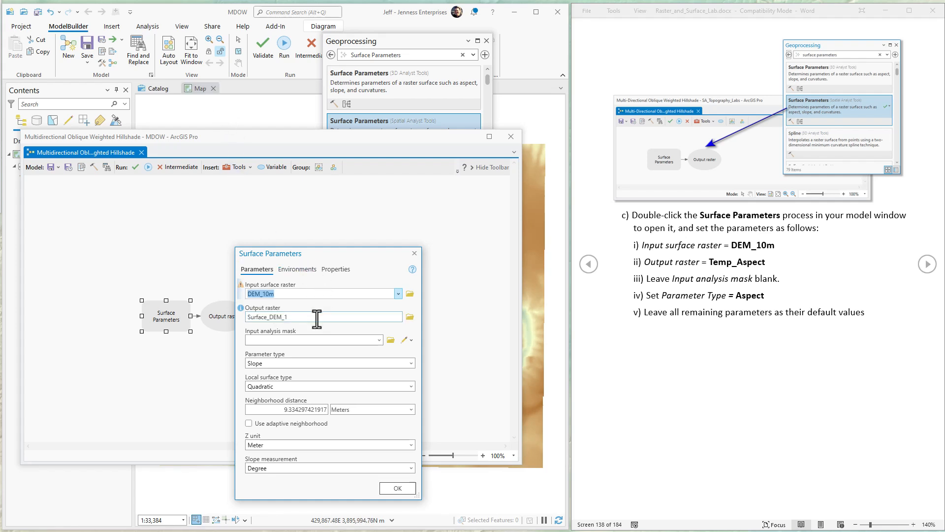
key("Tab")
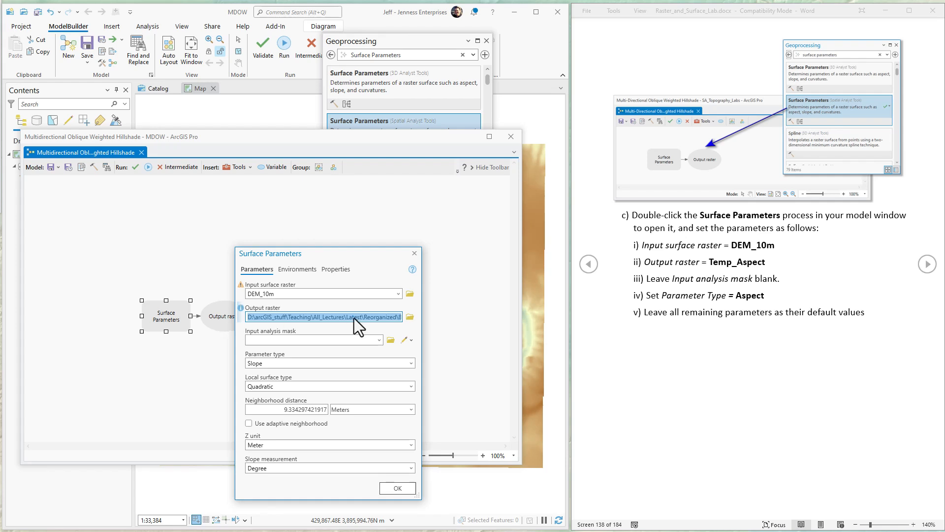
left_click(353, 319)
key("ctrl+a")
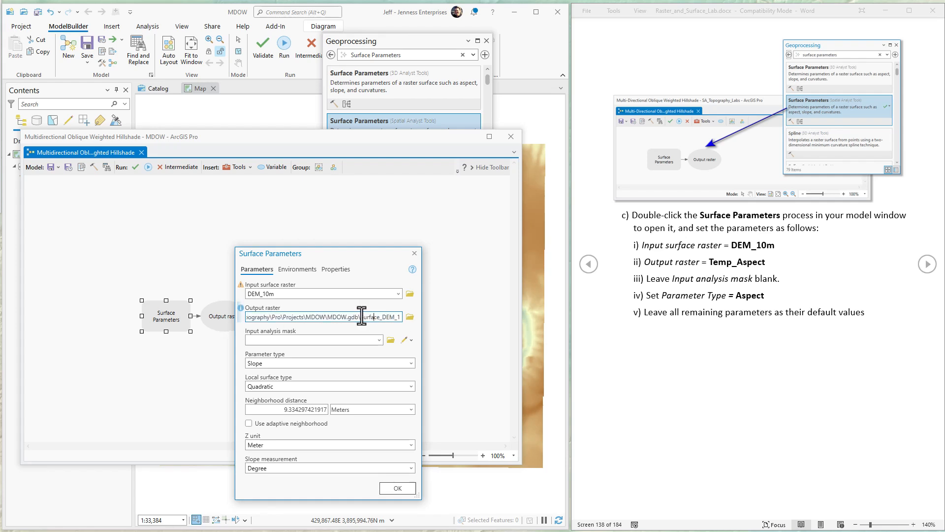
left_click_drag(359, 317, 427, 315)
type("Temp_Aspect")
Leave the input analysis mask blank, set the parameter type to Aspect, and apply the Surface Parameters settings.
left_click(335, 341)
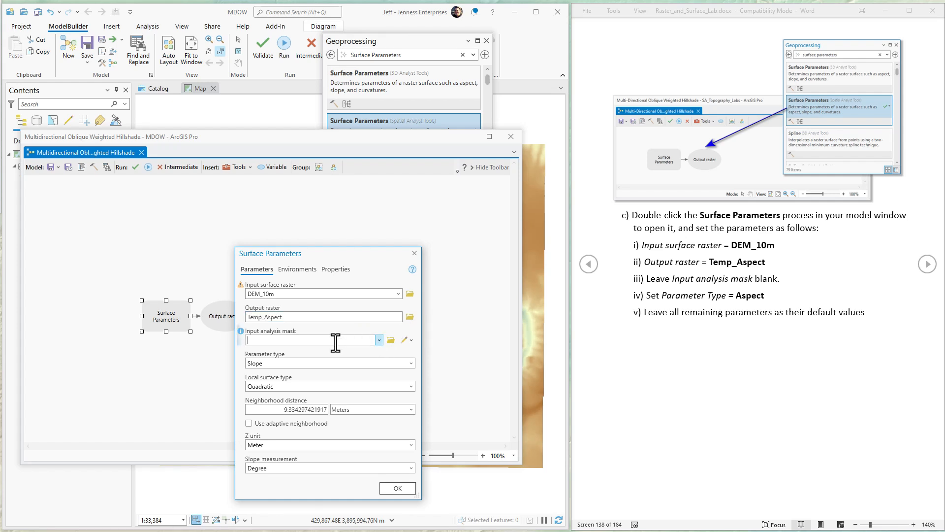
left_click(331, 363)
left_click(411, 363)
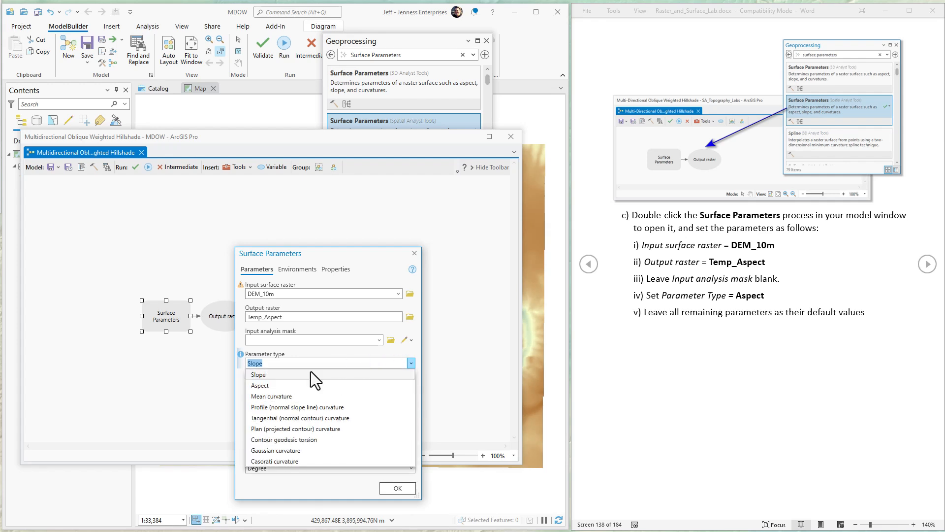
left_click(265, 385)
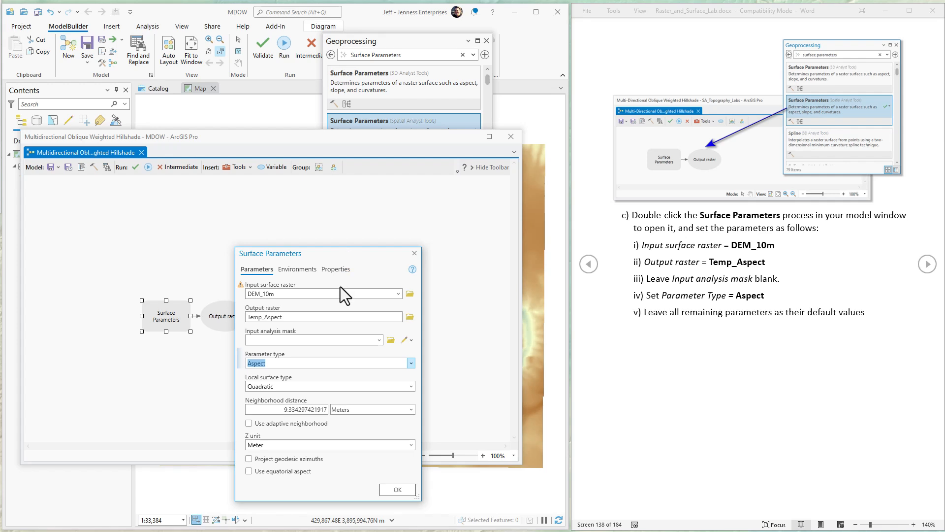
left_click(401, 488)
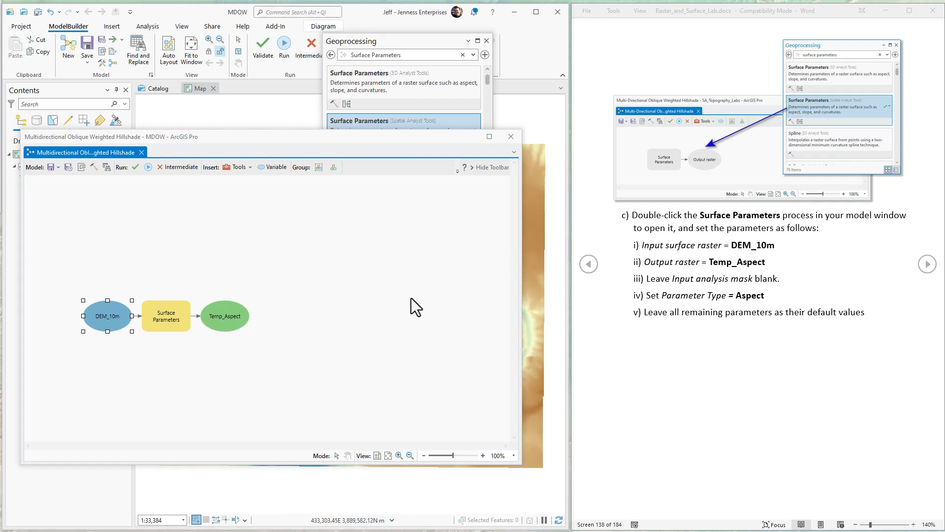
Advance the lab instructions to step 10 and examine which tools the four-direction strategy uses.
left_click(928, 265)
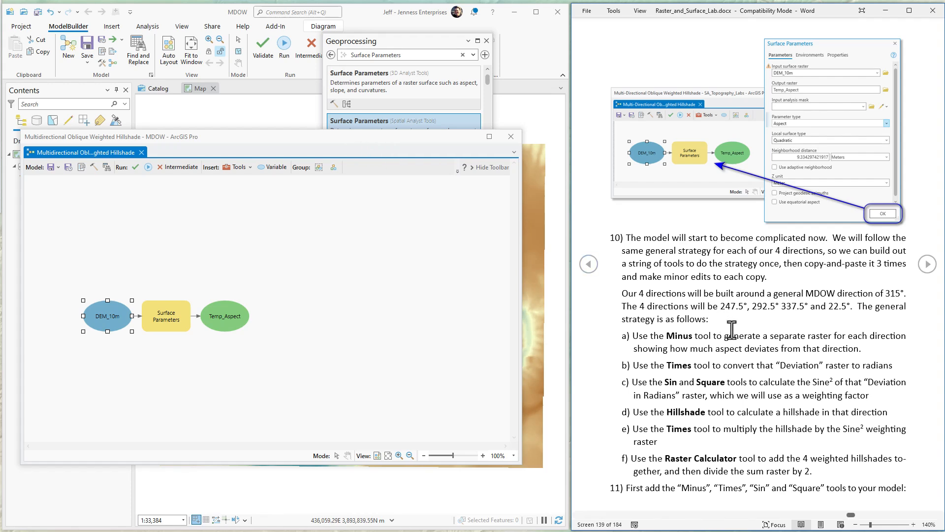
left_click(679, 336)
double_click(671, 382)
double_click(704, 383)
double_click(687, 413)
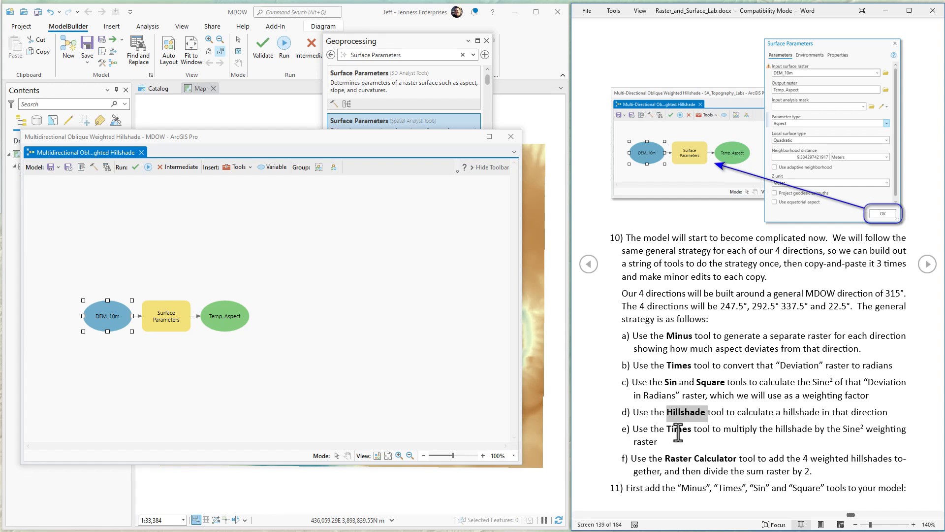
left_click_drag(660, 335, 730, 383)
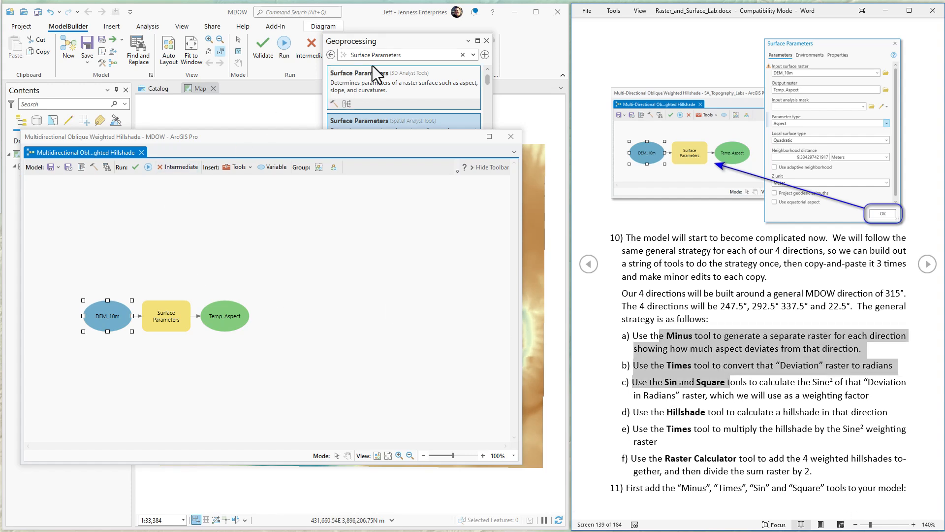
Find the Spatial Analyst Minus tool and add it to the model above and beyond Temp_Aspect.
left_click(405, 39)
left_click_drag(403, 54, 283, 58)
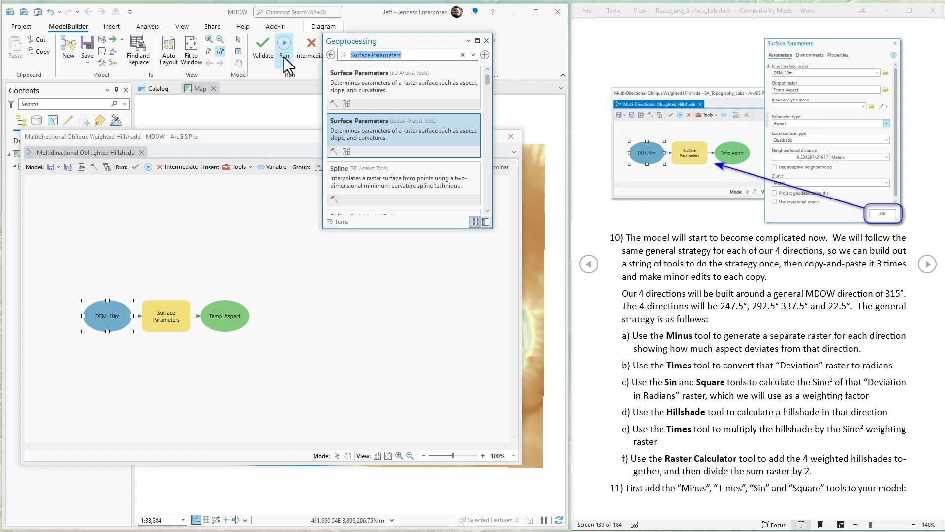
type("minus")
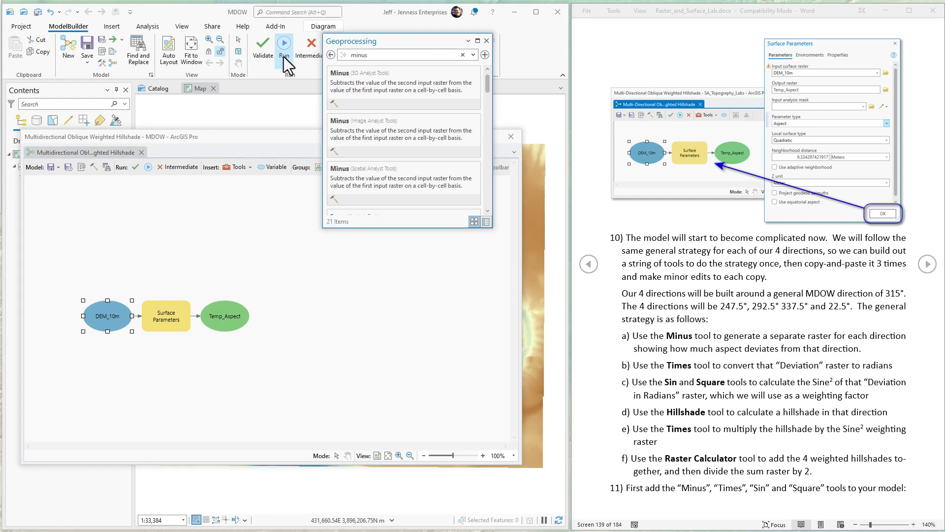
left_click_drag(373, 175, 252, 252)
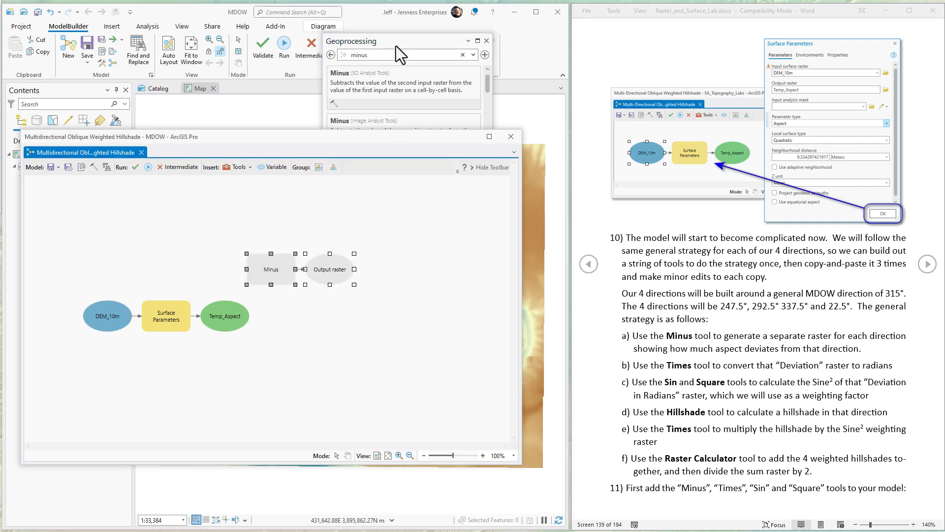
Find the Spatial Analyst Times tool and add it to the model beside the Minus output raster.
left_click(384, 55)
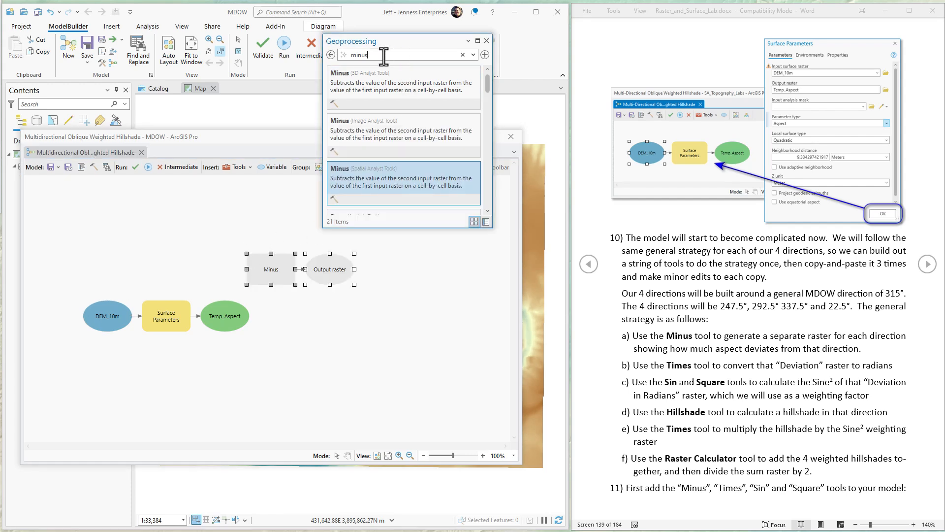
key("BackSpace")
key("BackSpace")
key("BackSpace")
key("BackSpace")
type("Times")
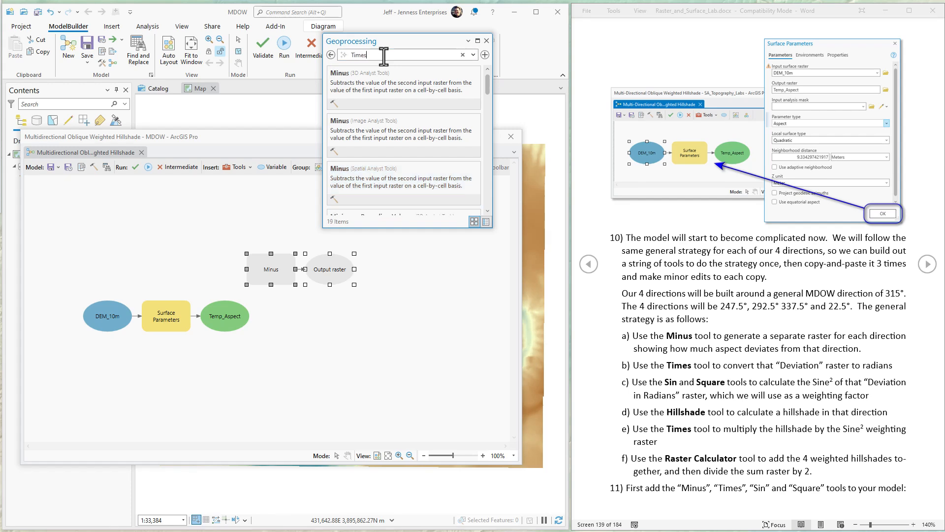
left_click_drag(363, 179, 400, 277)
Check the next tool in the instructions and add the Spatial Analyst Sin tool below the Minus and Times processes.
left_click(391, 42)
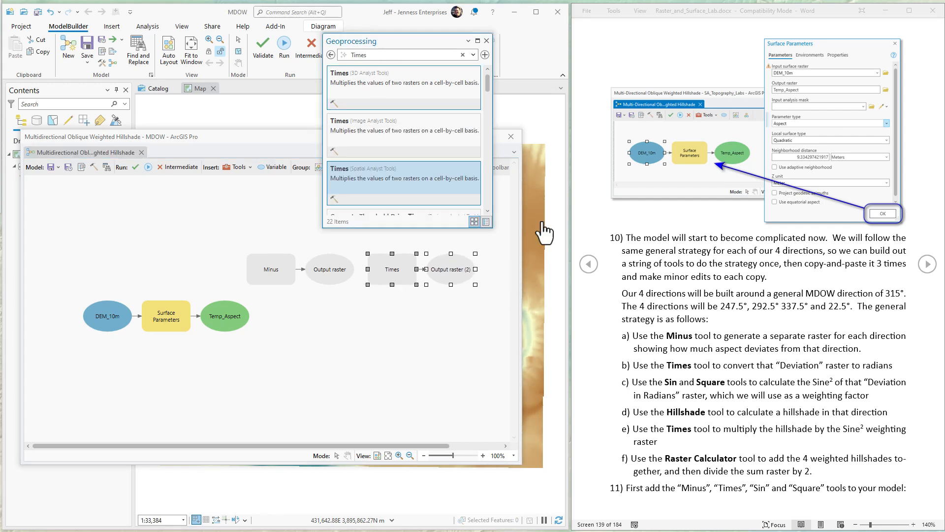
double_click(671, 382)
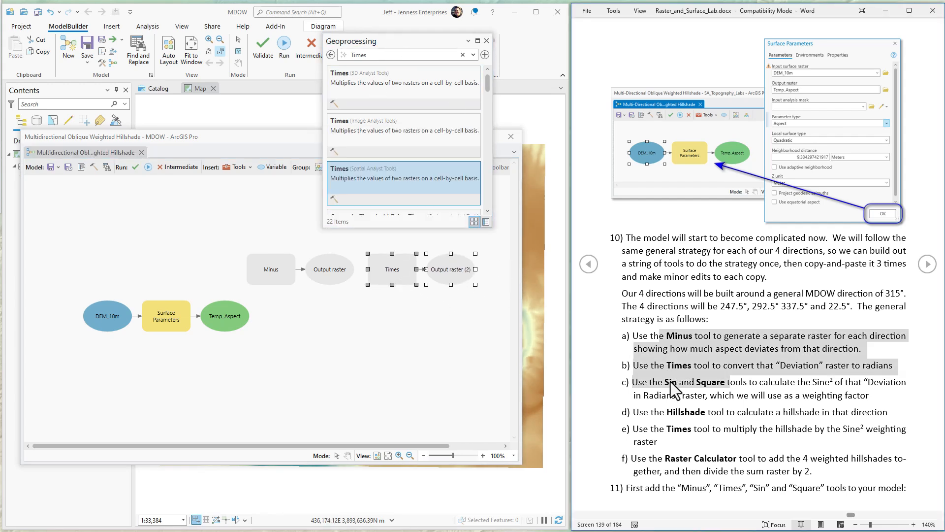
double_click(358, 55)
type("Sin")
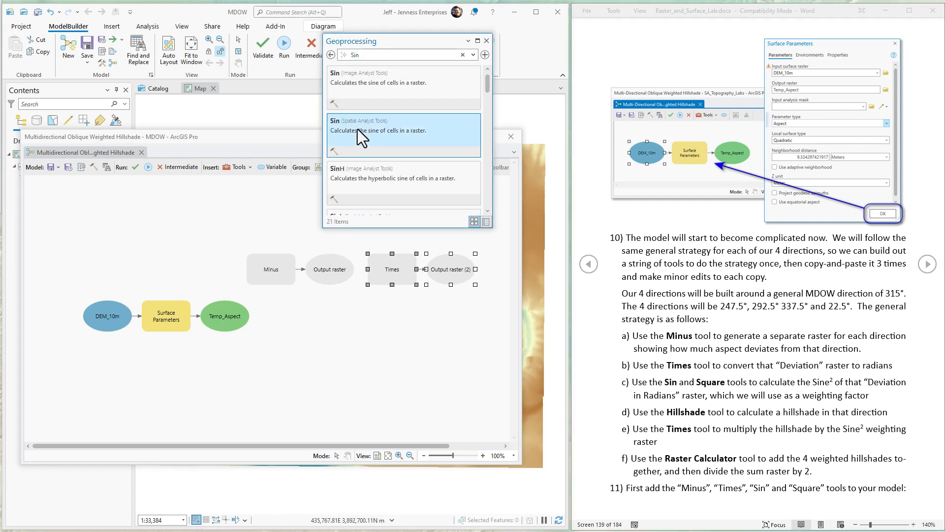
left_click_drag(358, 129, 319, 344)
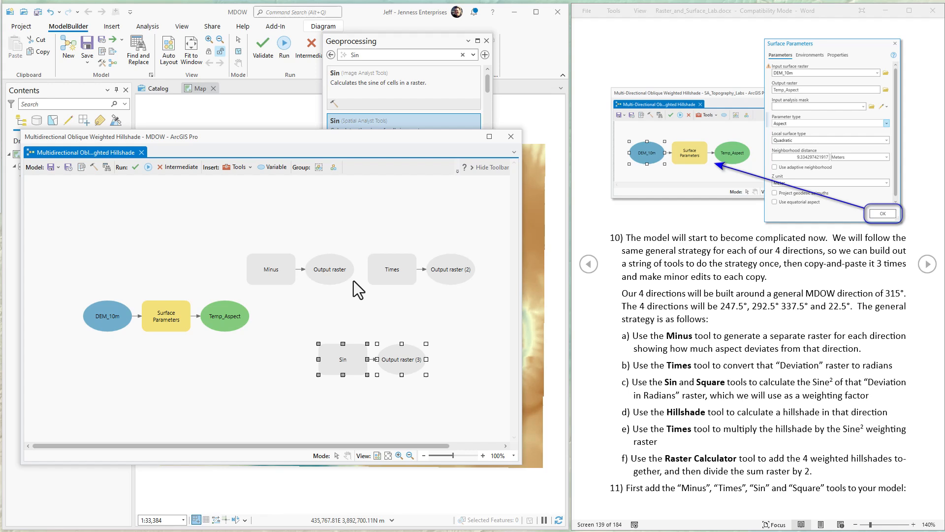
Find the Spatial Analyst Square tool and add it to the model between the Times and Sin rows.
double_click(373, 54)
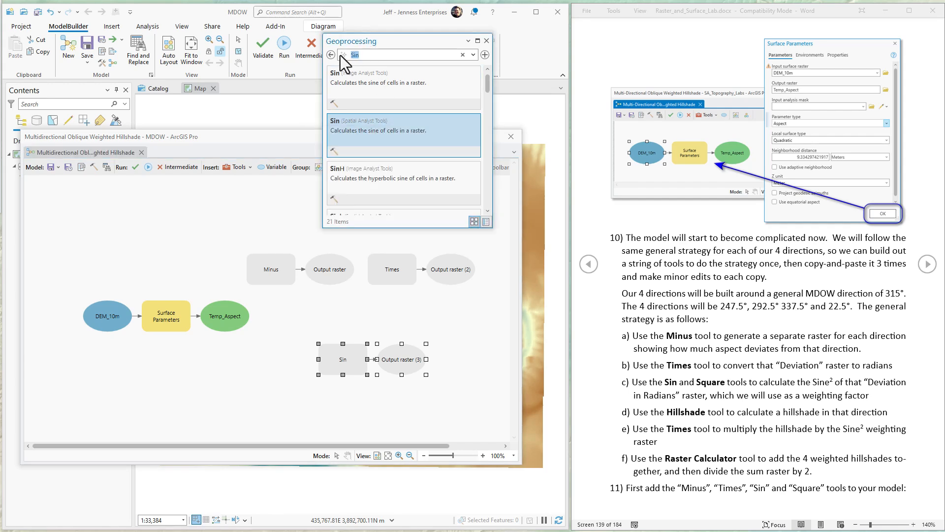
type("Square")
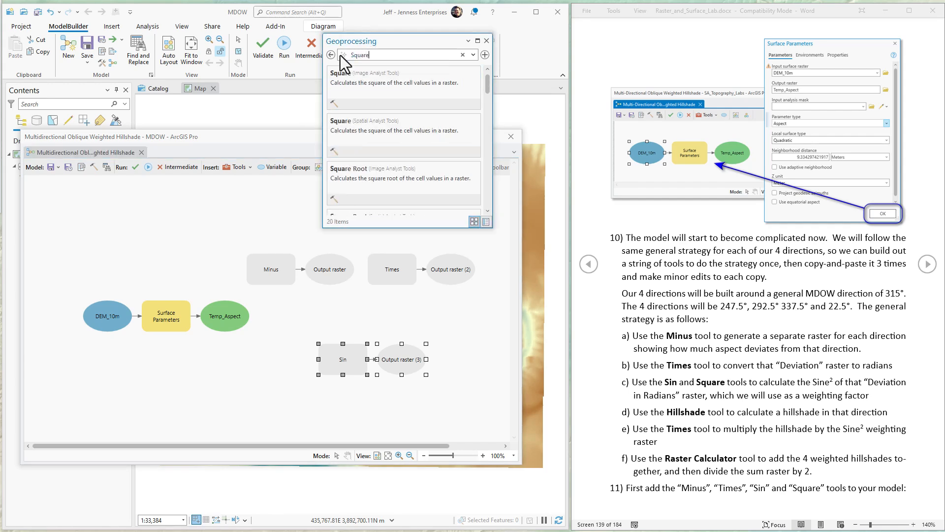
left_click_drag(378, 127, 414, 317)
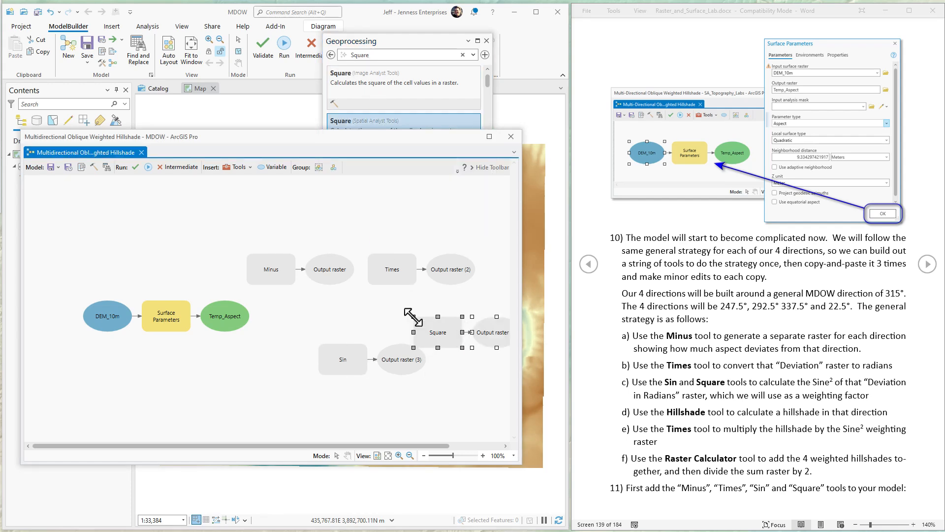
Move the Sin process together with its output raster up and to the left, beneath the Minus process.
left_click(343, 362)
left_click(401, 360, "ctrl")
left_click_drag(401, 359, 360, 340)
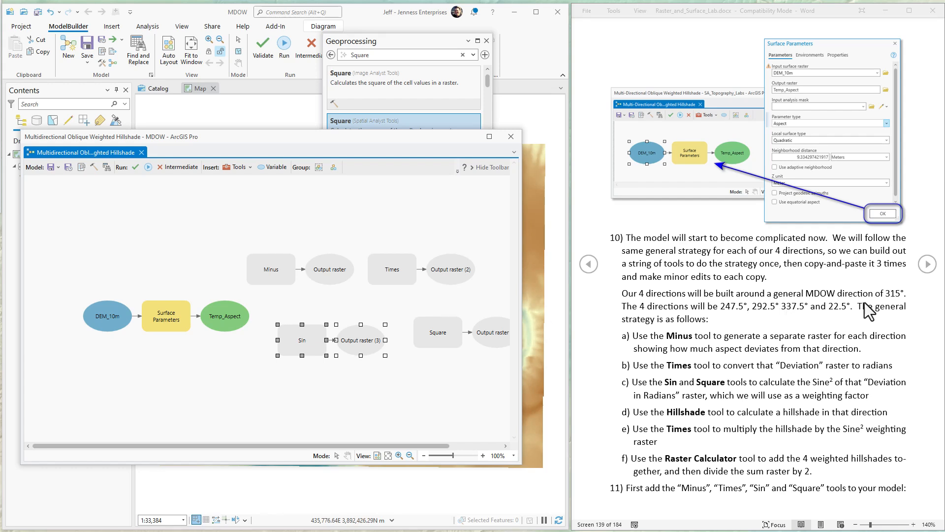
Check the first direction in the instructions and connect Temp_Aspect to the Minus process as Input raster or constant value 1.
left_click(725, 315)
left_click_drag(720, 306, 744, 309)
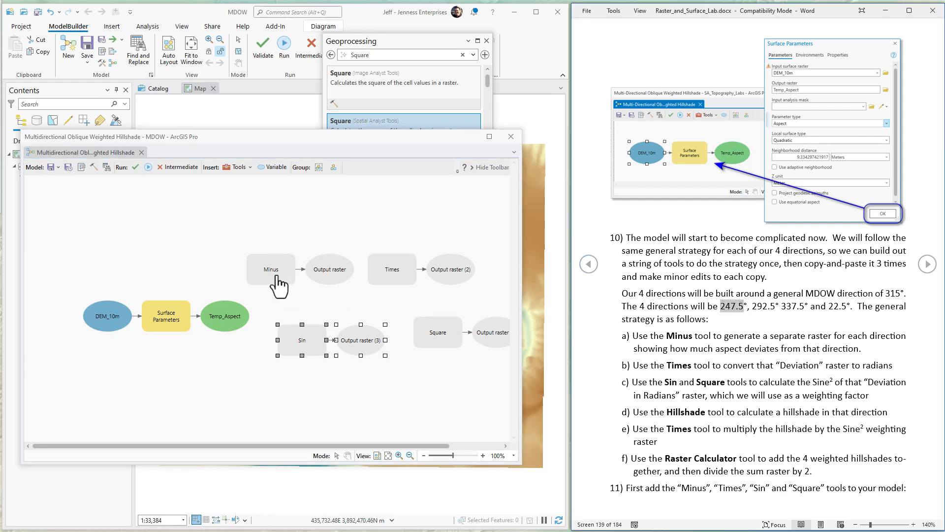
mouse_move(277, 277)
mouse_move(223, 319)
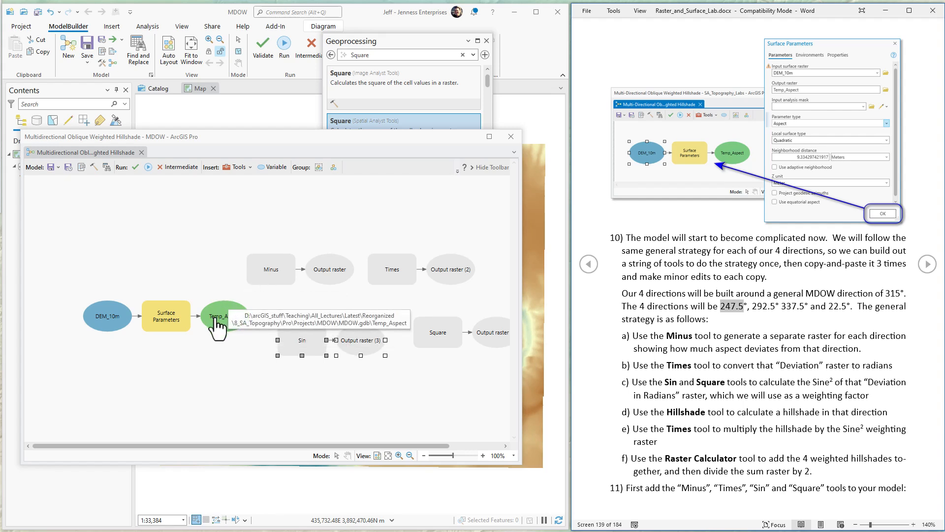
left_click_drag(216, 325, 268, 278)
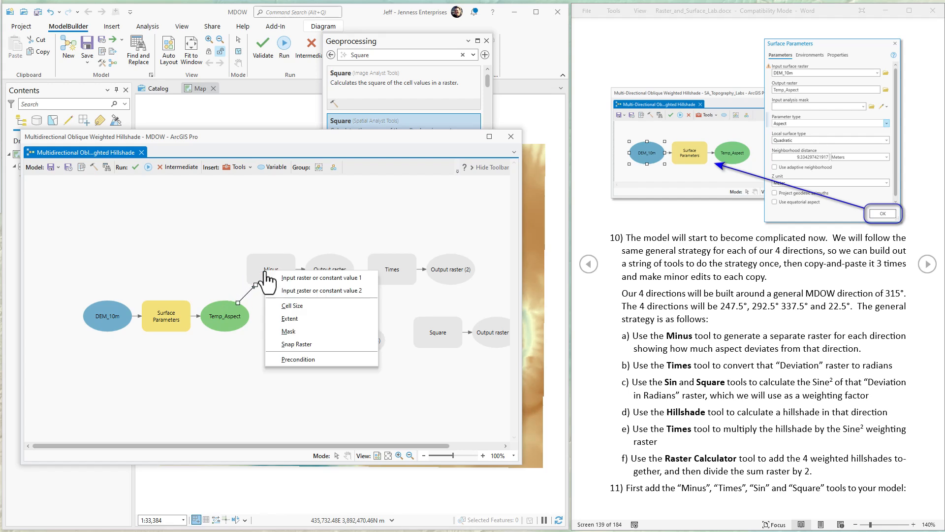
left_click(309, 279)
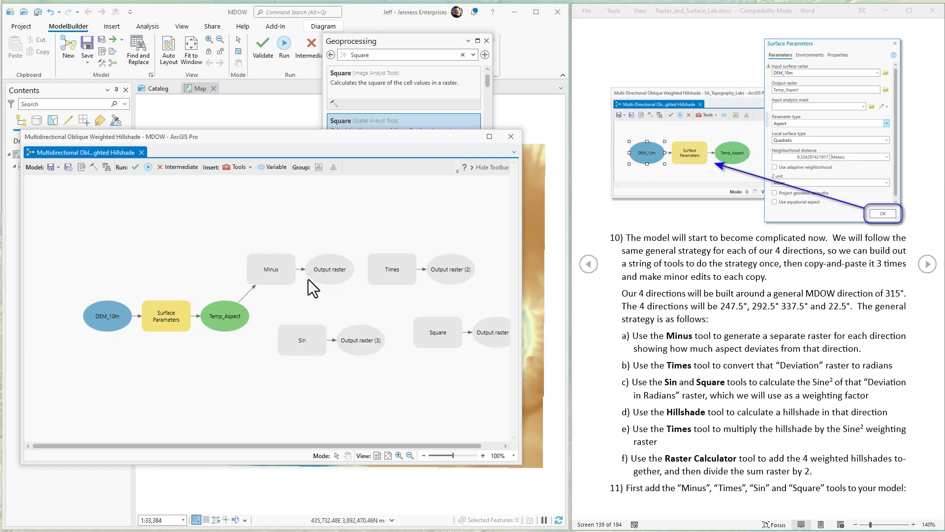
Set the Minus process's Input raster or constant value 2 to 247.5 and name its output raster Minus_1.
double_click(270, 278)
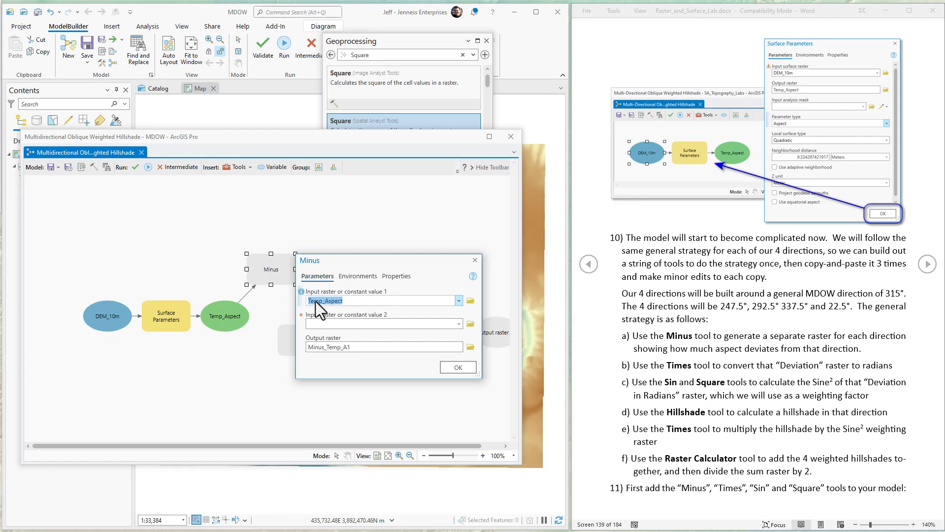
left_click(363, 324)
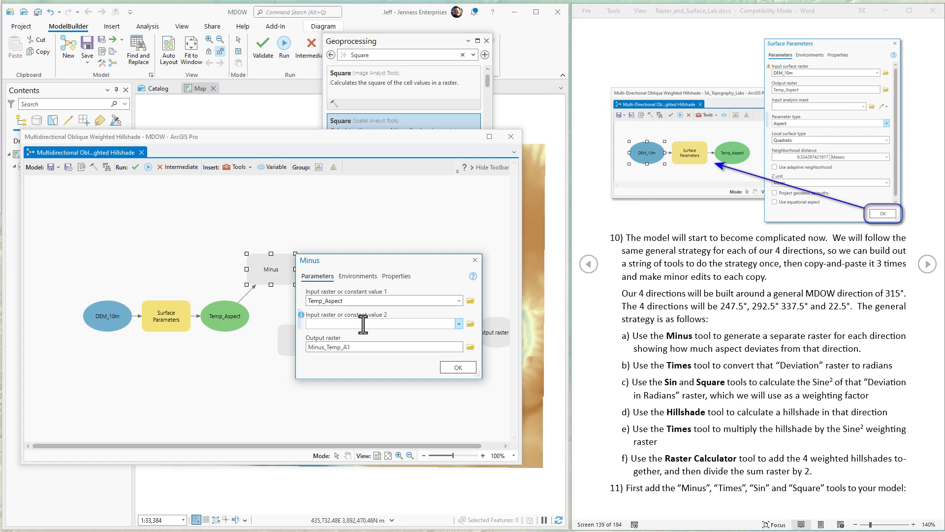
type("247.5")
left_click(363, 348)
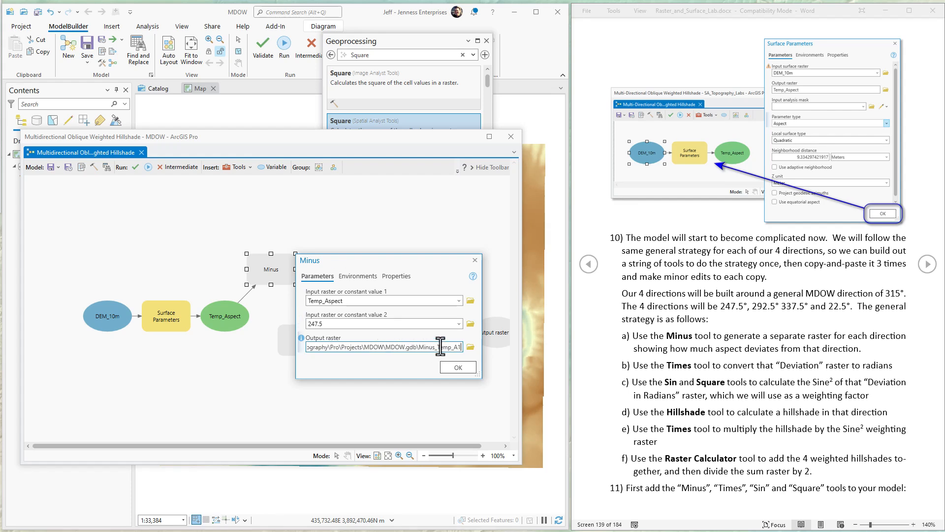
left_click_drag(438, 347, 458, 348)
type("1")
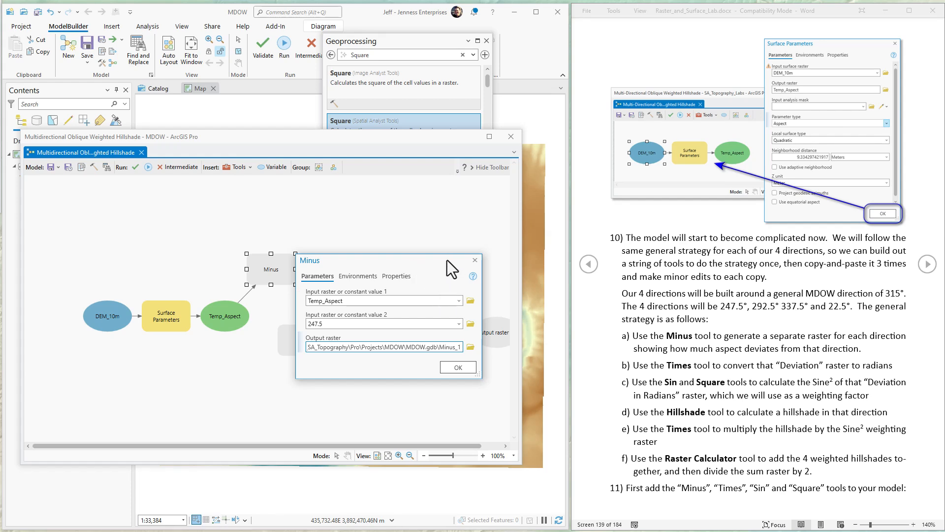
left_click(457, 366)
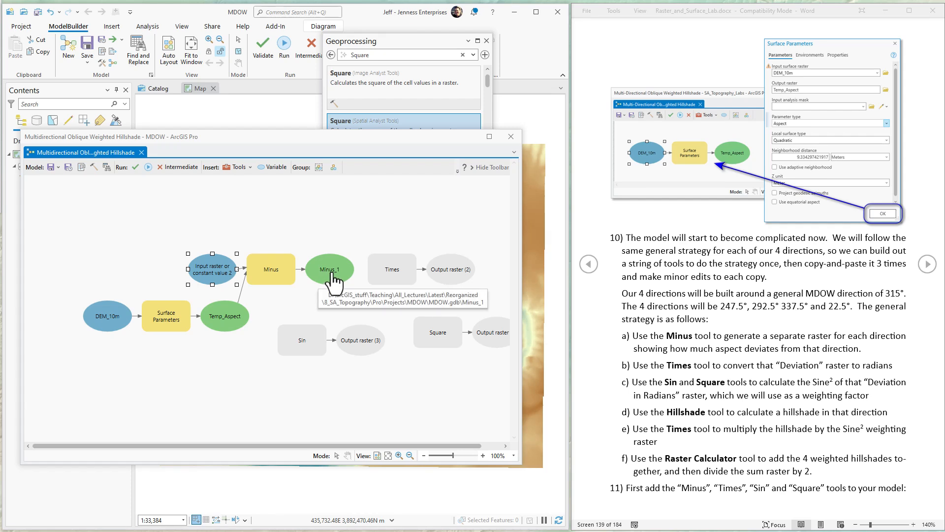
Connect Minus_1 to the Times process as Input raster or constant value 1 and copy the radian conversion factor 0.01745329 from the instructions.
left_click_drag(329, 272, 397, 270)
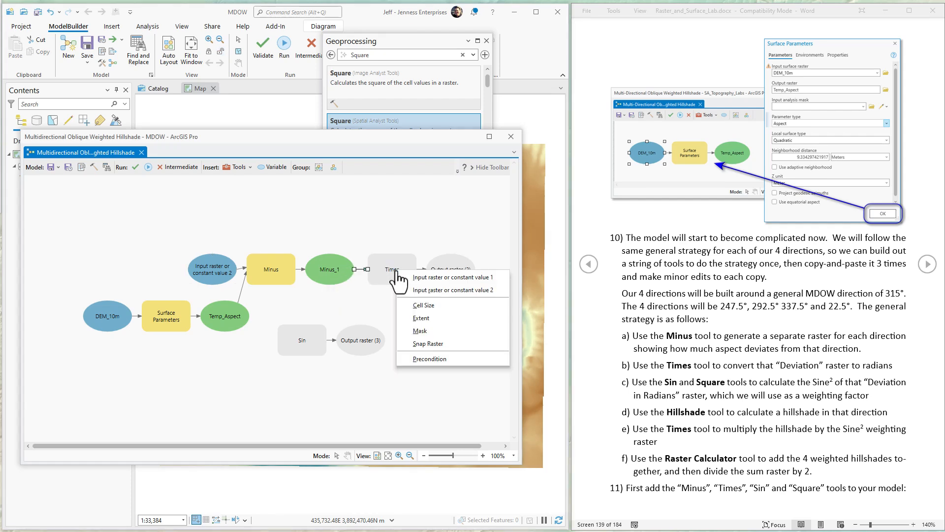
left_click(427, 277)
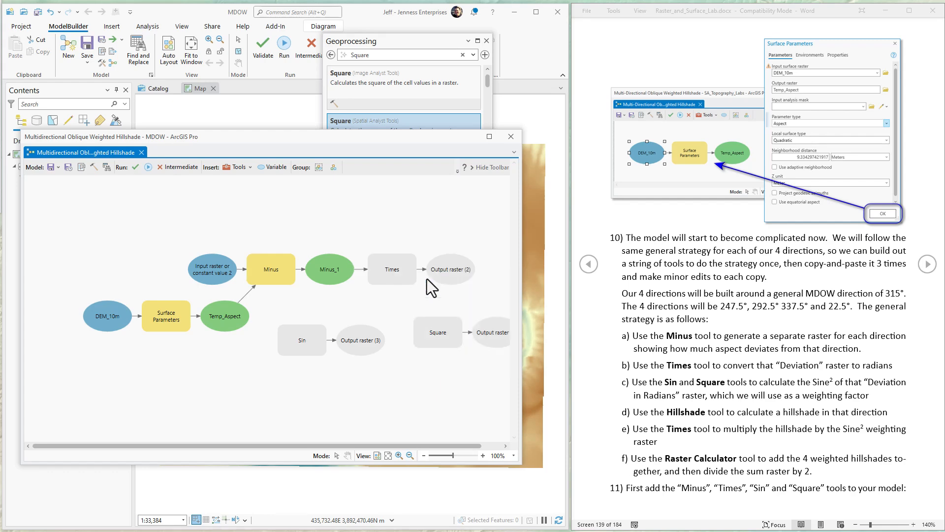
left_click(927, 265)
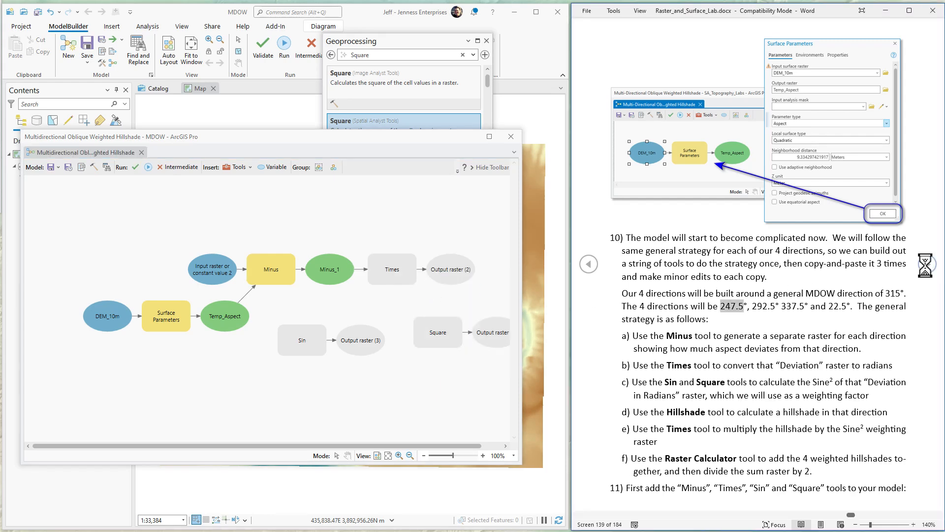
left_click(926, 265)
left_click(926, 265)
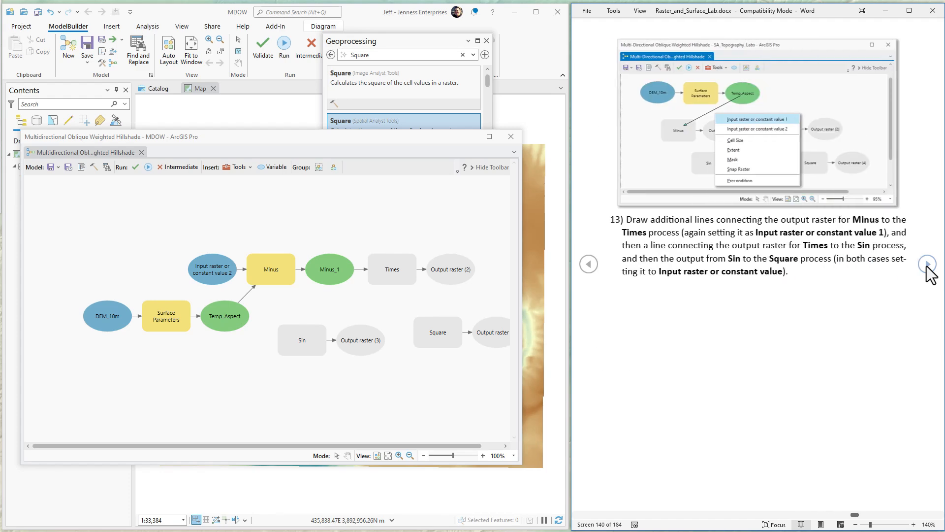
left_click(927, 265)
left_click(927, 264)
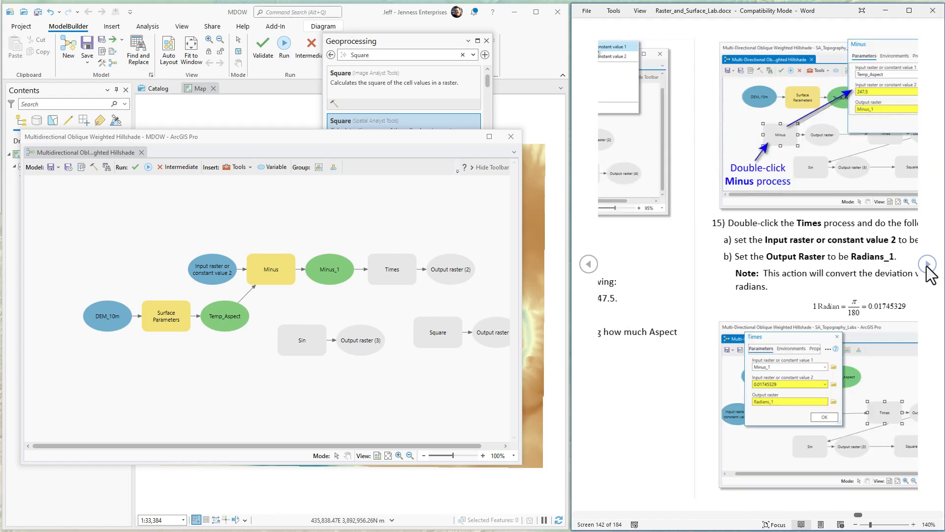
left_click_drag(819, 241, 867, 241)
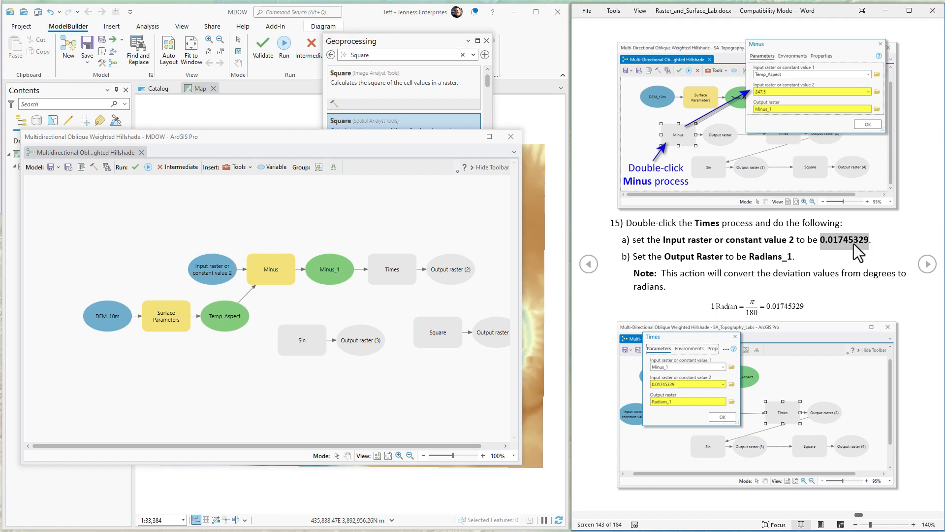
right_click(863, 244)
left_click(865, 247)
Set the Times process's Input raster or constant value 2 to 0.01745329 and name its output raster Radians_1.
left_click(391, 279)
double_click(389, 270)
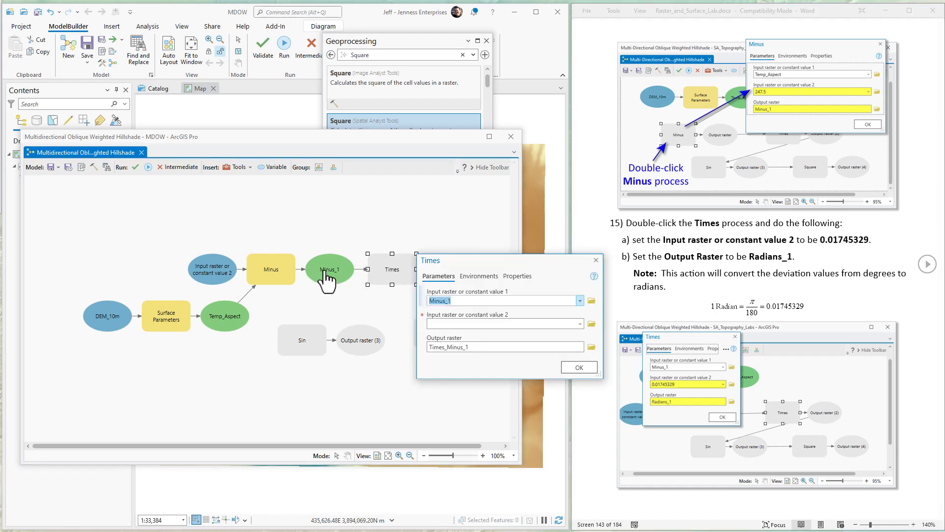
left_click(451, 324)
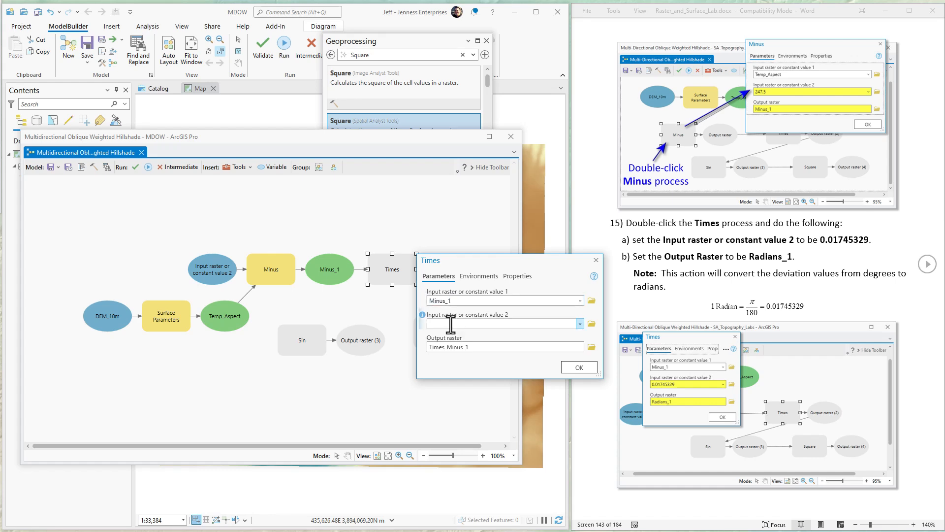
key("ctrl+v")
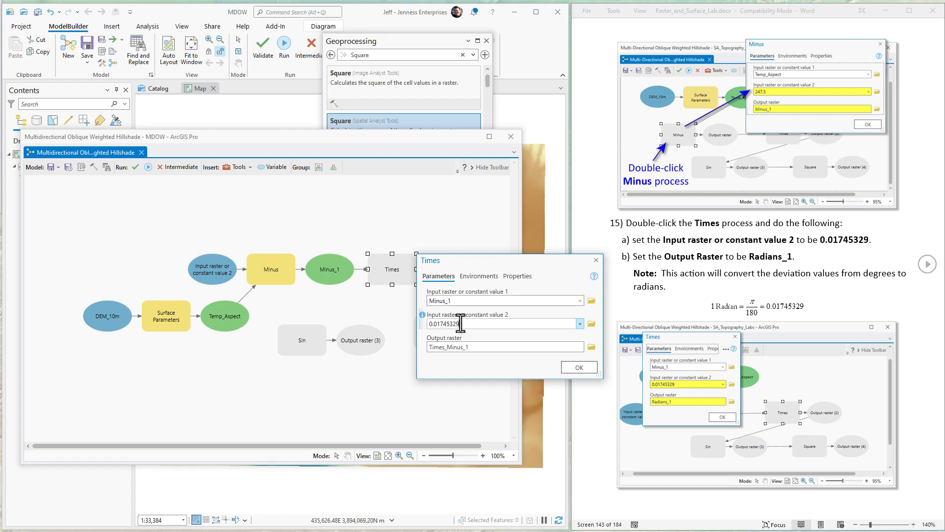
left_click(482, 347)
left_click_drag(560, 347, 582, 347)
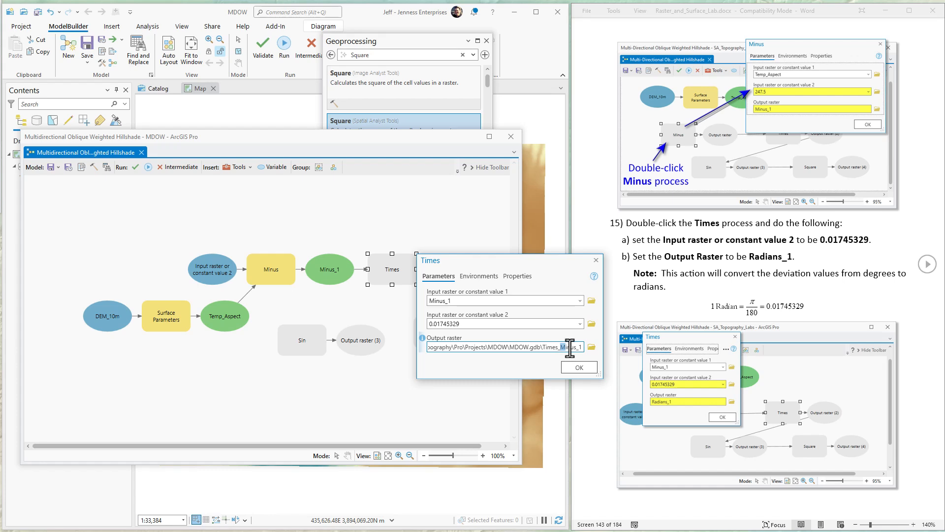
key("BackSpace")
key("BackSpace")
key("BackSpace")
key("BackSpace")
key("BackSpace")
key("BackSpace")
key("BackSpace")
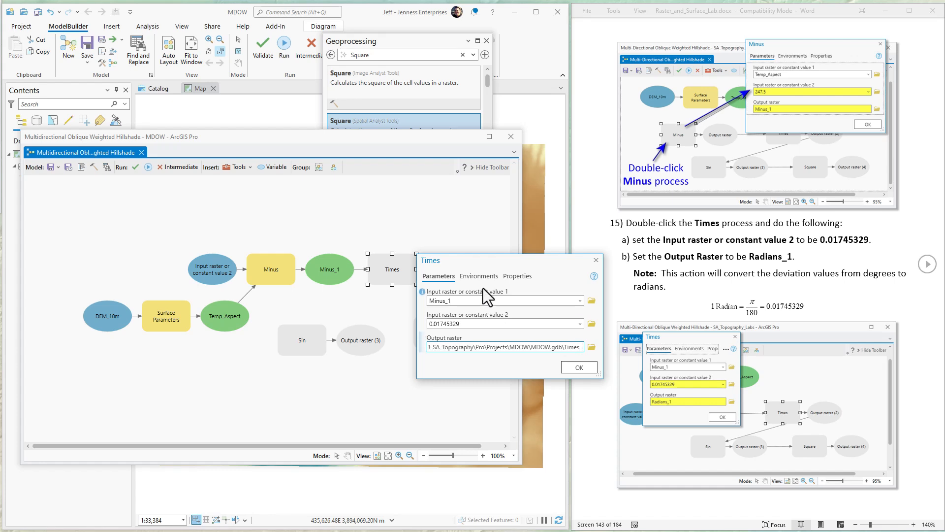
type("Rad")
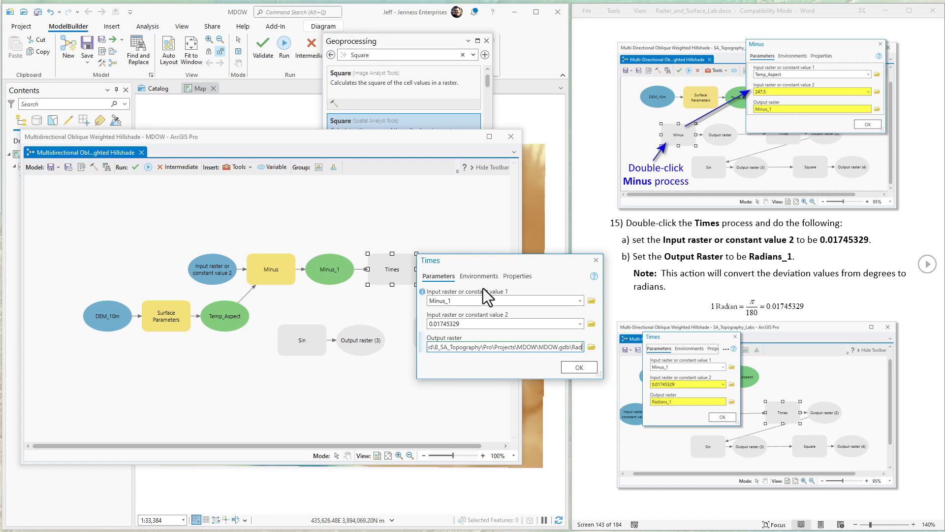
type("ians_1")
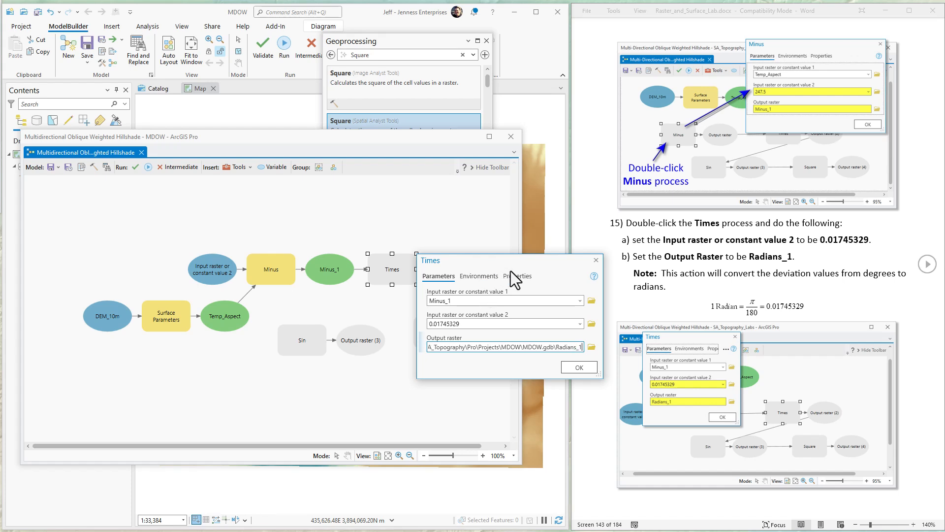
left_click(580, 369)
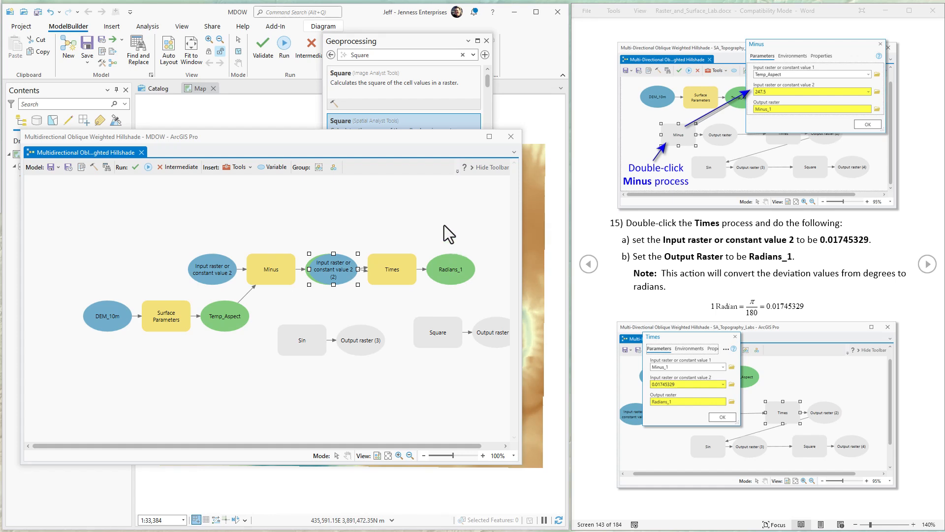
Move the Times process's constant variable off Minus_1 to above Times, and connect Radians_1 to the Sin process as its input raster.
left_click_drag(345, 266, 380, 217)
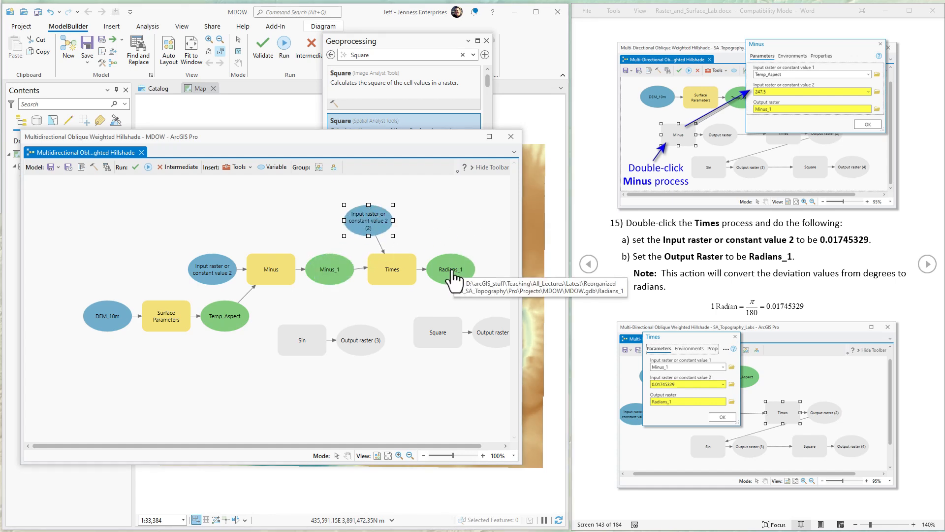
left_click_drag(451, 272, 305, 337)
left_click(335, 344)
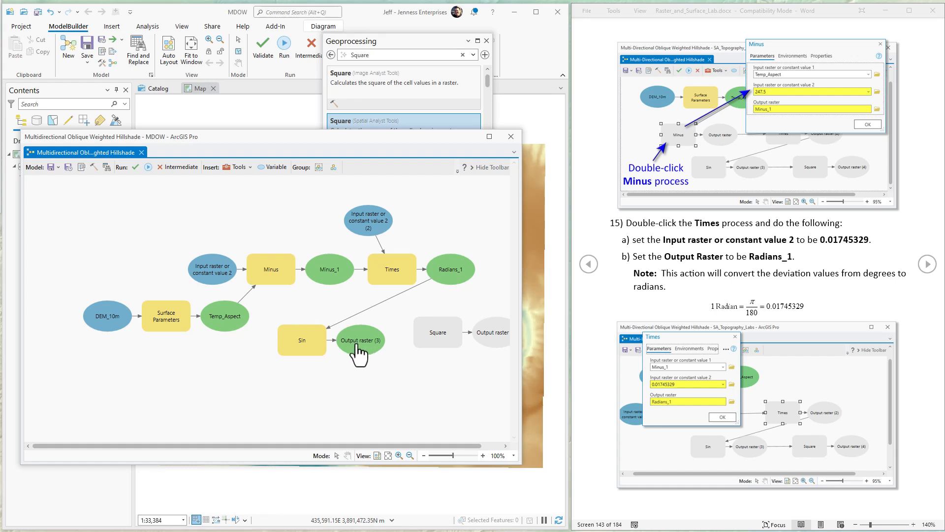
Rename the output raster of the Sin process to Sin_1 in the MDOW geodatabase.
double_click(358, 347)
triple_click(545, 373)
left_click(546, 373)
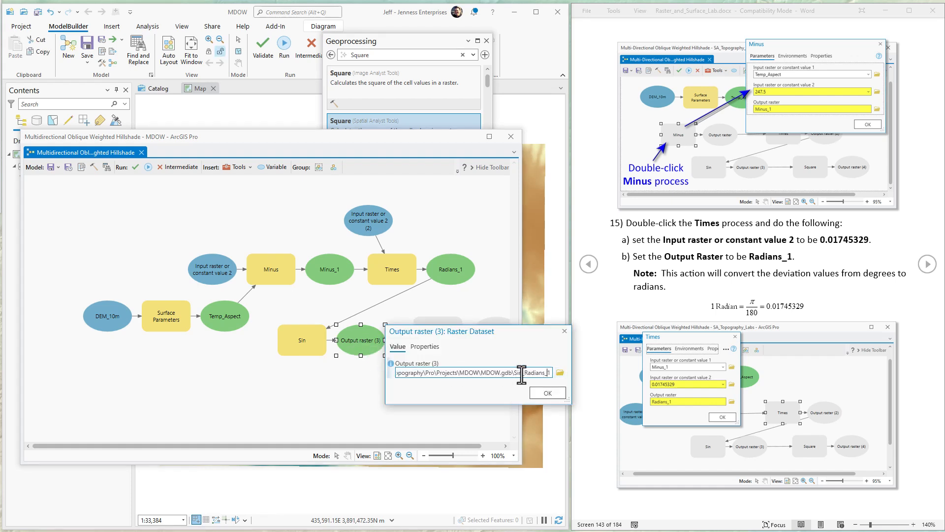
left_click_drag(523, 373, 565, 373)
type("1")
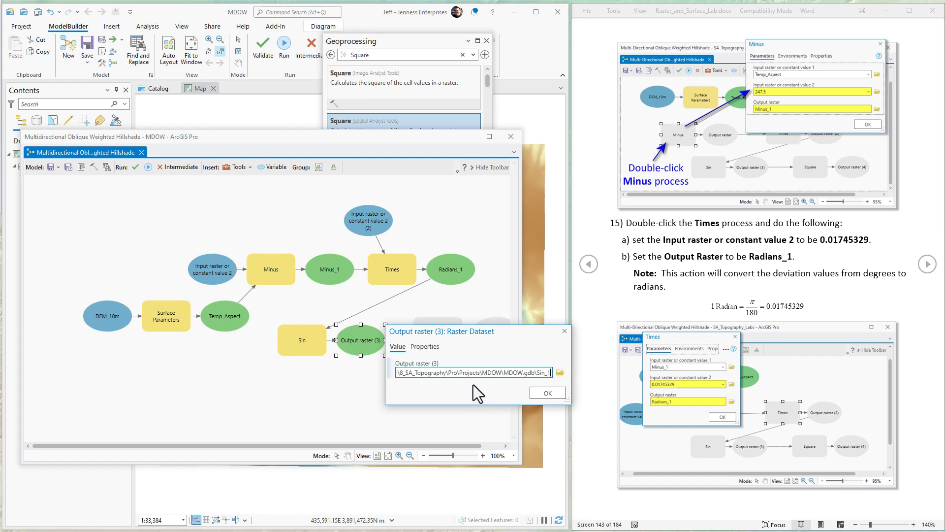
left_click(546, 394)
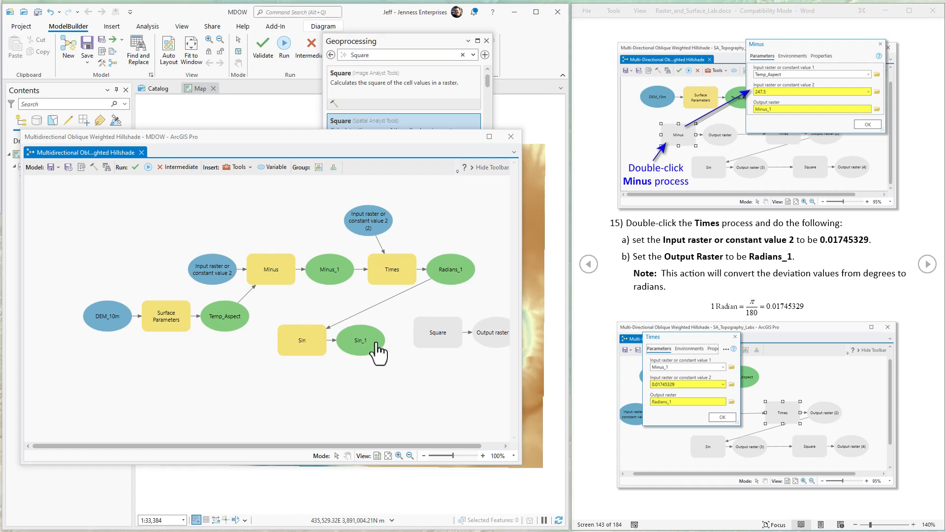
Connect Sin_1 to the Square process as Input raster or constant value and name the Square output raster Square_1.
left_click_drag(370, 341, 445, 339)
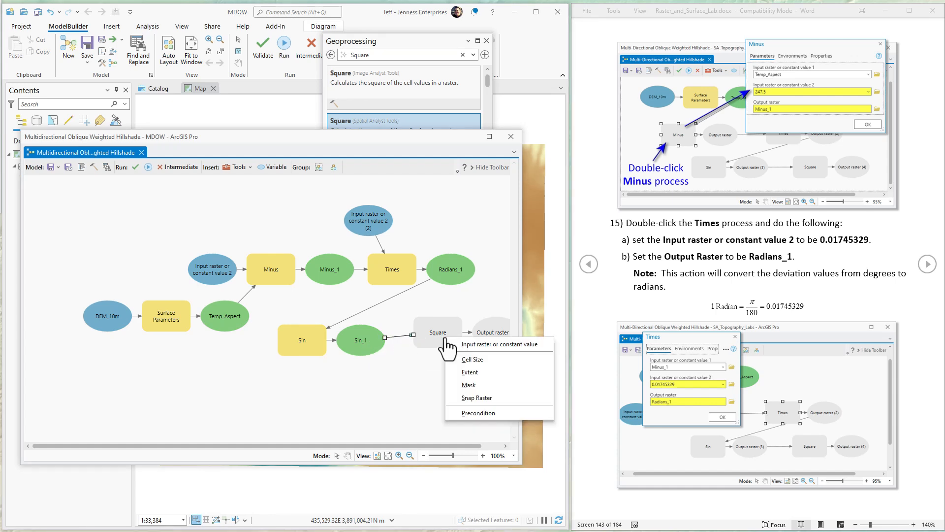
left_click(476, 343)
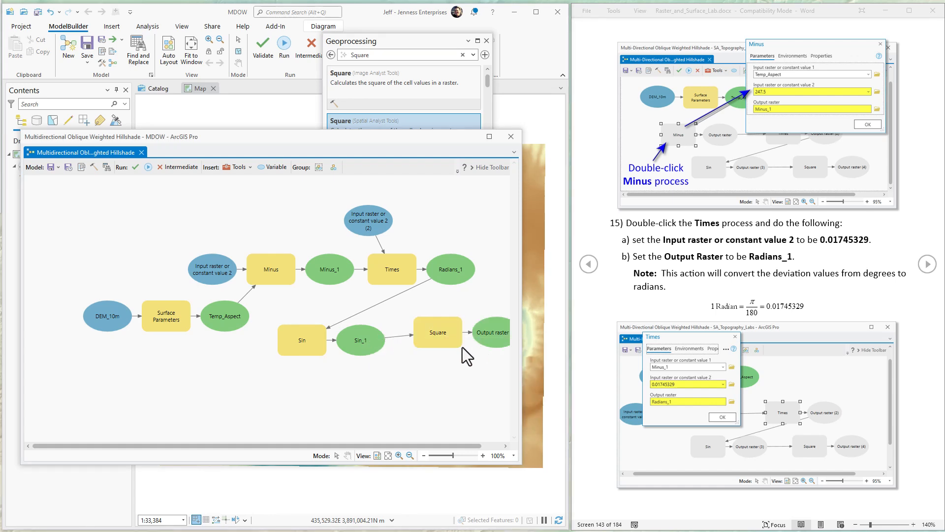
double_click(489, 335)
left_click_drag(668, 366, 691, 365)
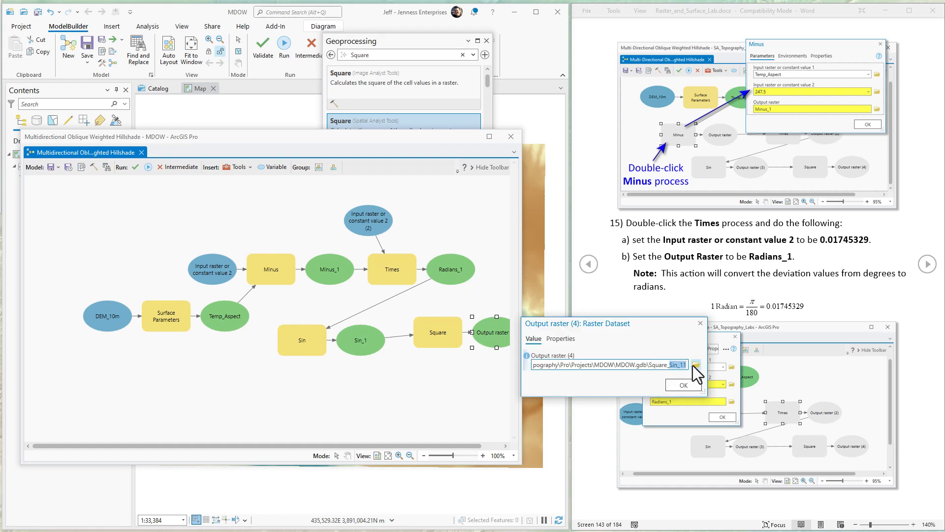
type("1")
left_click(677, 388)
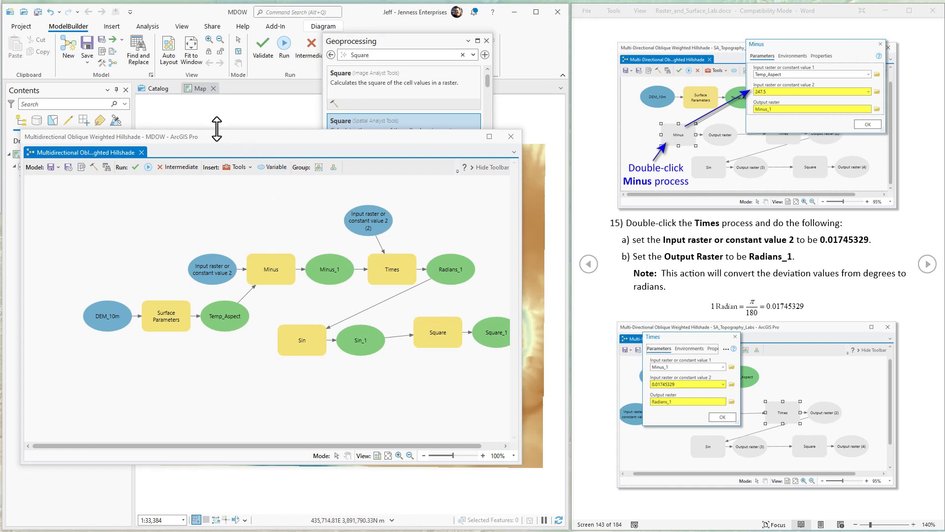
Apply Auto Layout to the whole model and advance to the next page of the lab instructions.
left_click(163, 56)
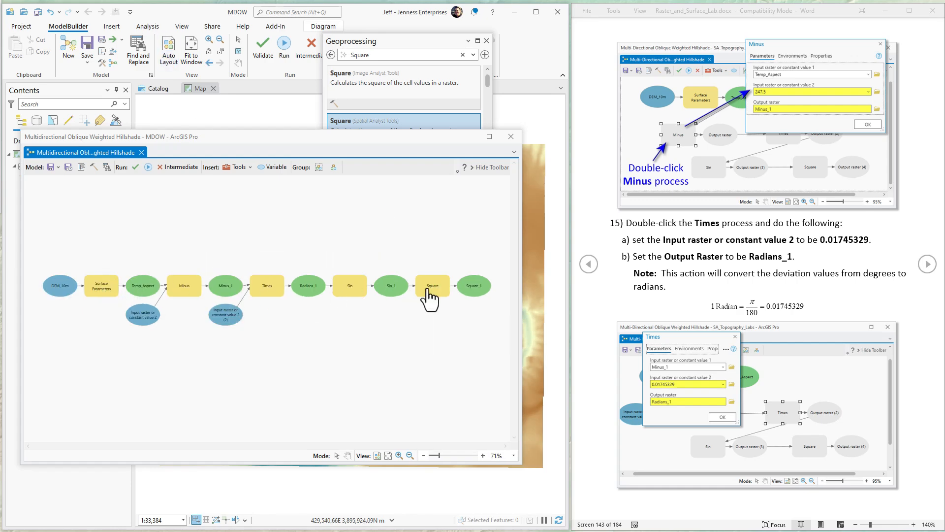
left_click(927, 266)
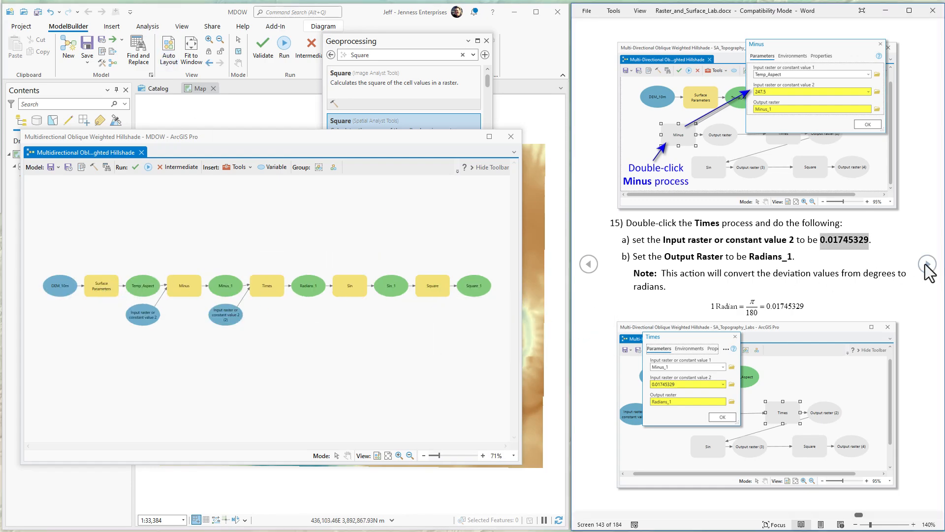
Add the Spatial Analyst Hillshade tool to the model below the chain and connect DEM_10m to it as Input raster.
left_click(928, 266)
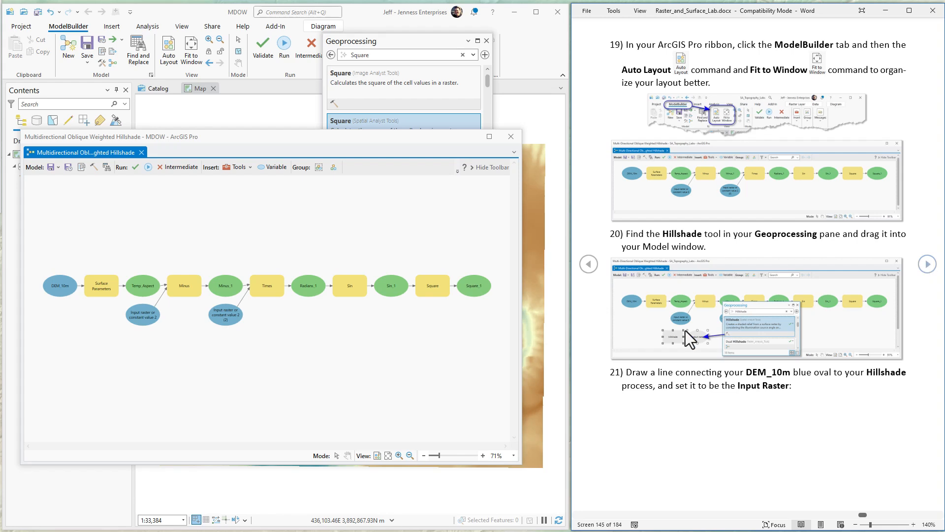
left_click(416, 41)
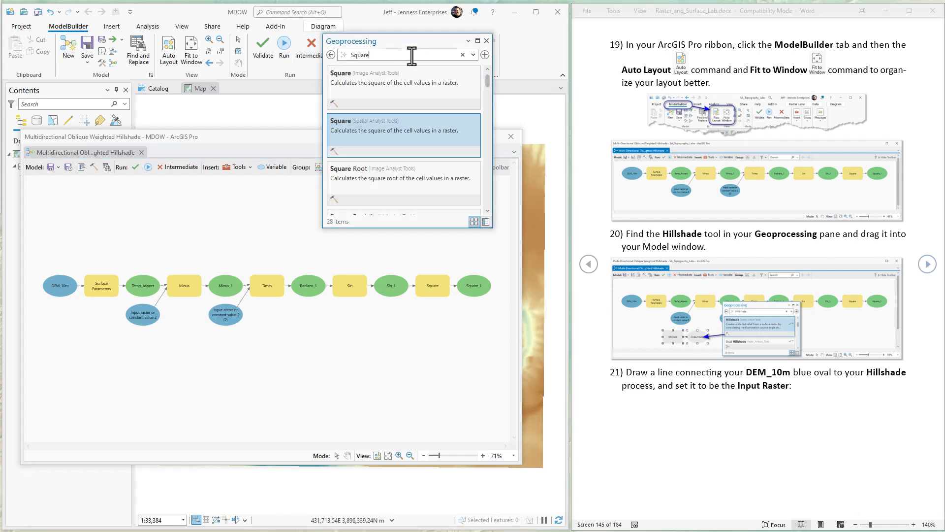
left_click_drag(401, 55, 333, 57)
type("Hillshade")
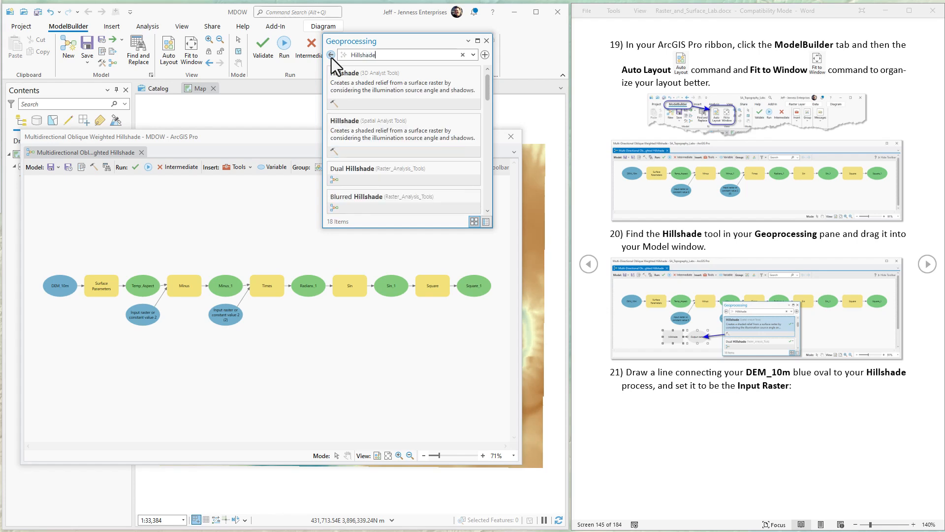
left_click_drag(346, 135, 227, 368)
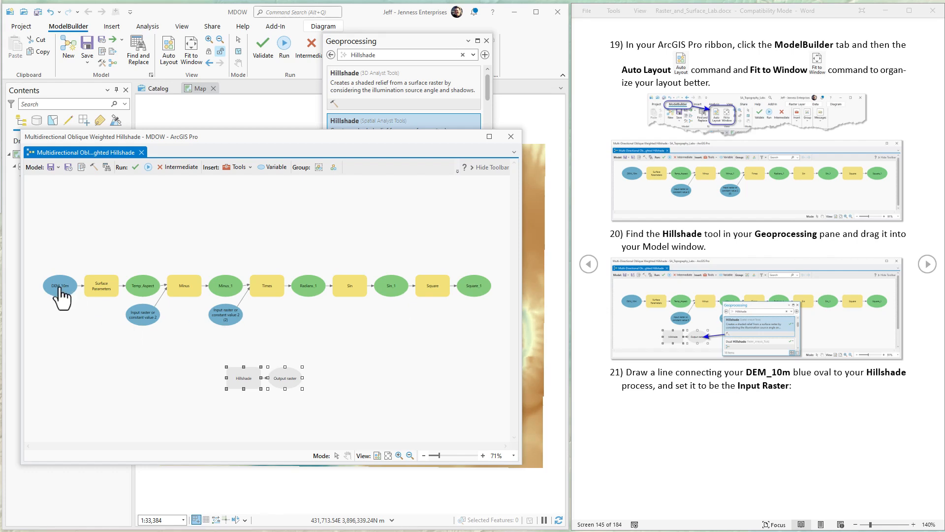
left_click_drag(63, 295, 246, 383)
left_click(273, 388)
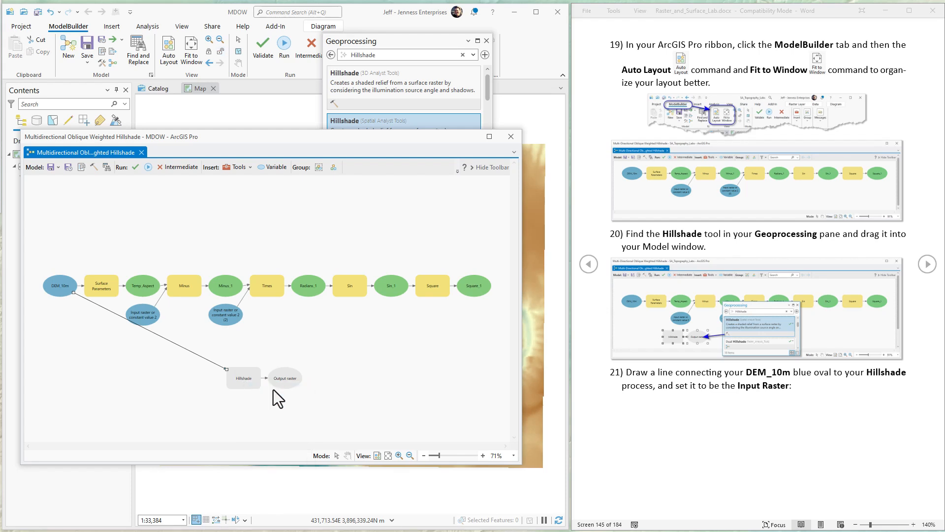
Set the Hillshade process's azimuth to 247.5 and name its output raster HillShade_1 in the MDOW geodatabase.
double_click(242, 379)
left_click_drag(334, 373, 372, 321)
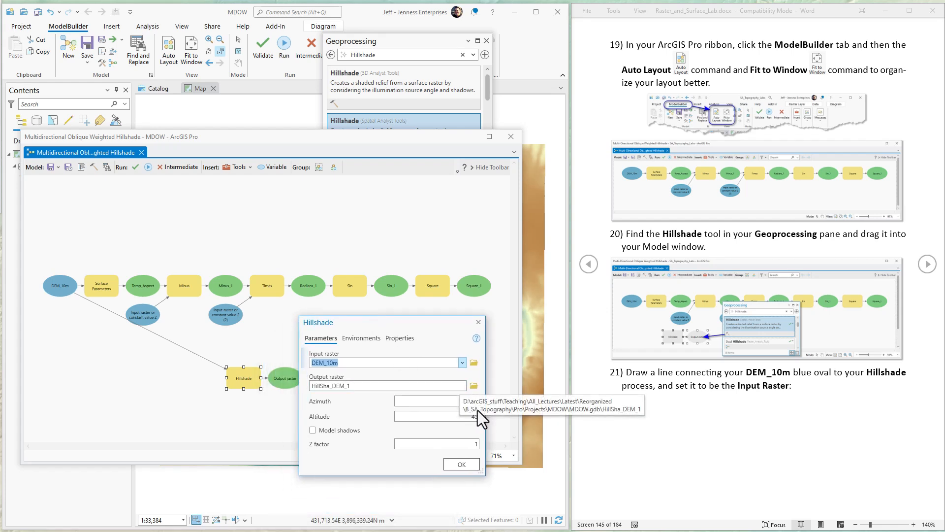
left_click(456, 401)
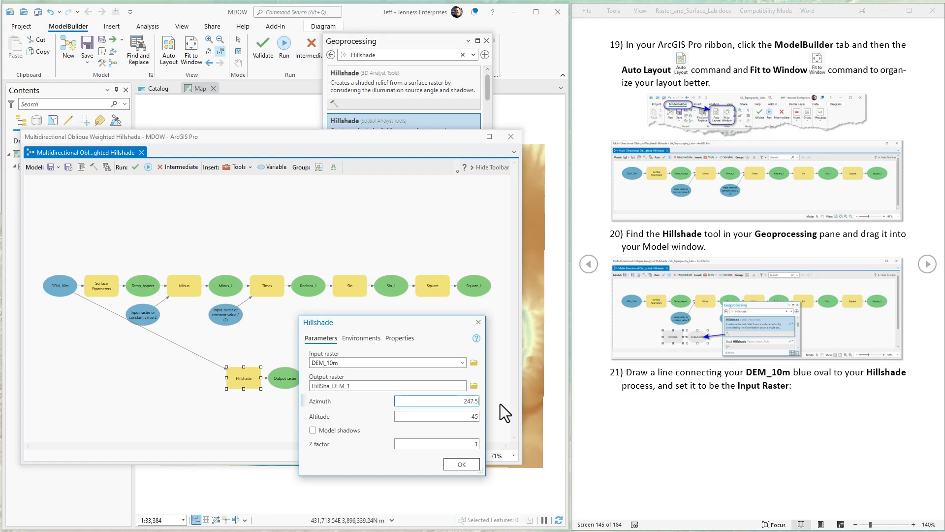
left_click(928, 264)
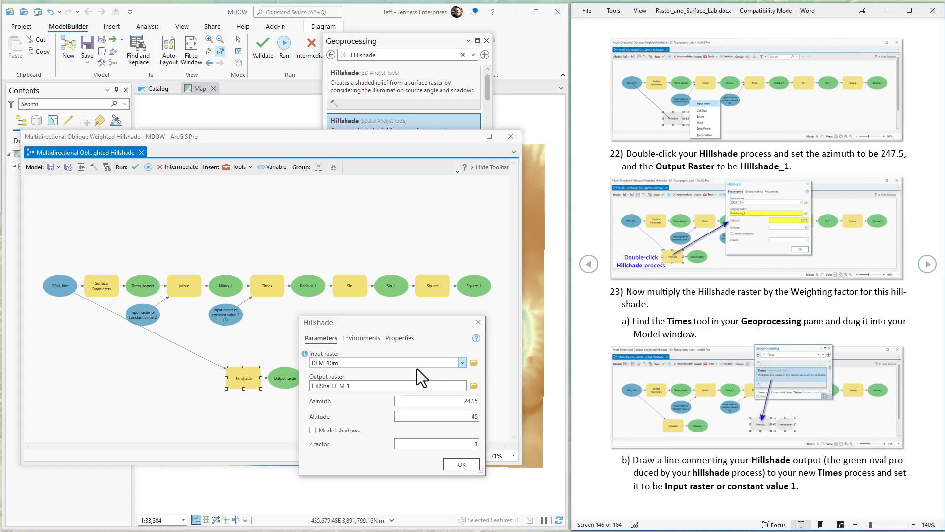
left_click(375, 385)
left_click_drag(452, 386, 444, 386)
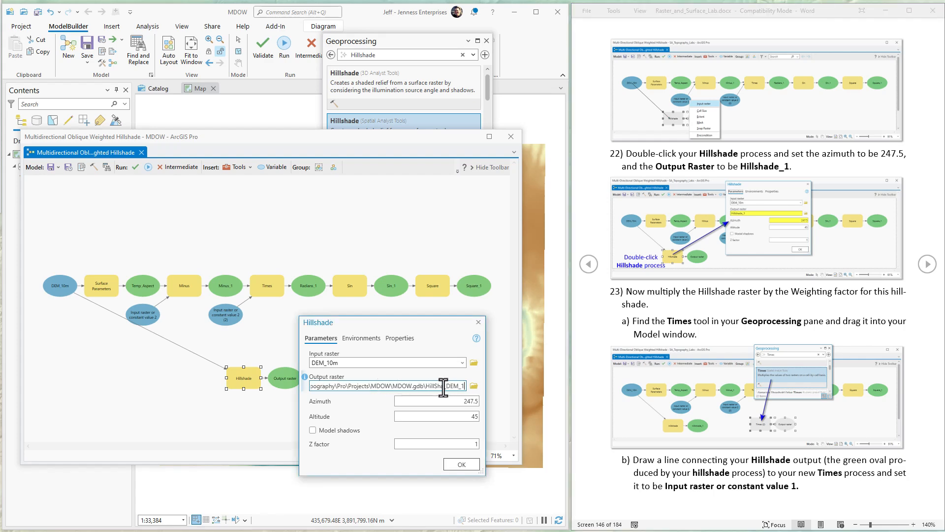
type("de_1")
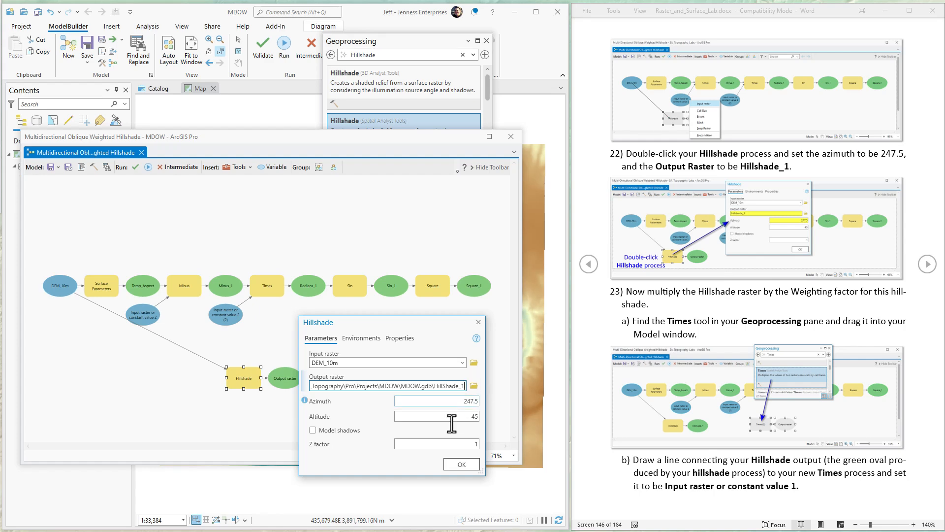
left_click(465, 466)
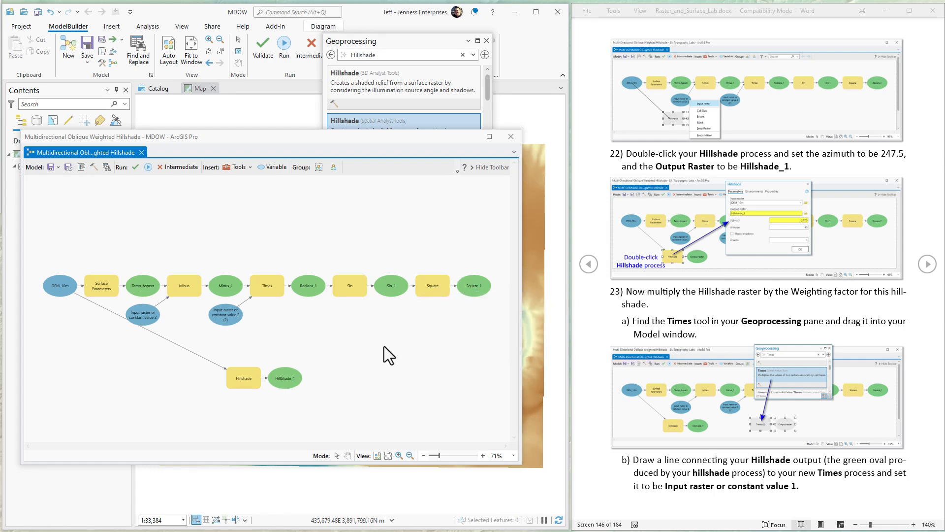
Add a second Spatial Analyst Times tool to the model, to the right of the HillShade_1 output.
left_click(386, 49)
type("T")
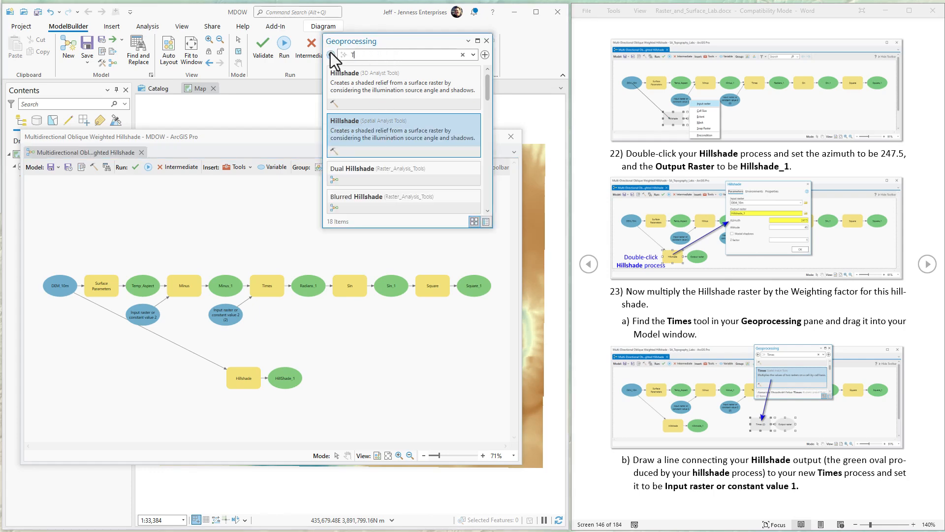
type("imes")
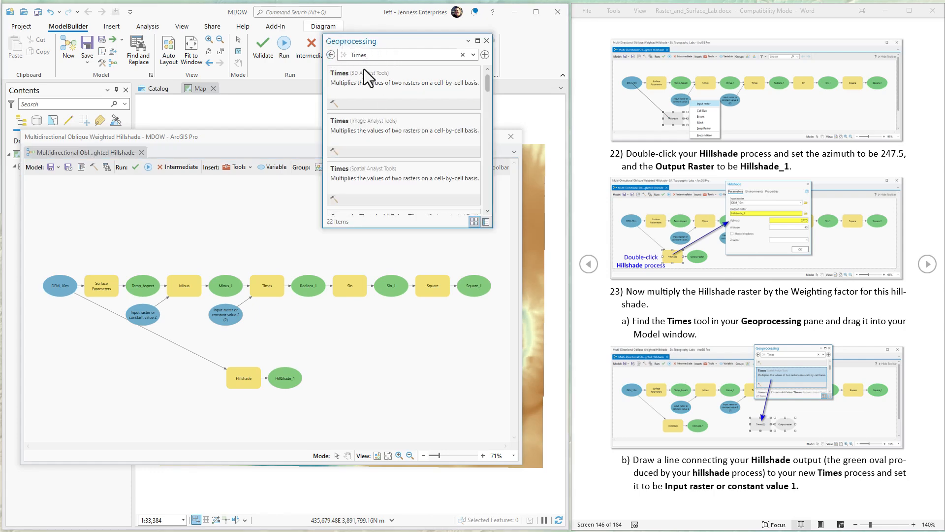
left_click_drag(370, 173, 409, 365)
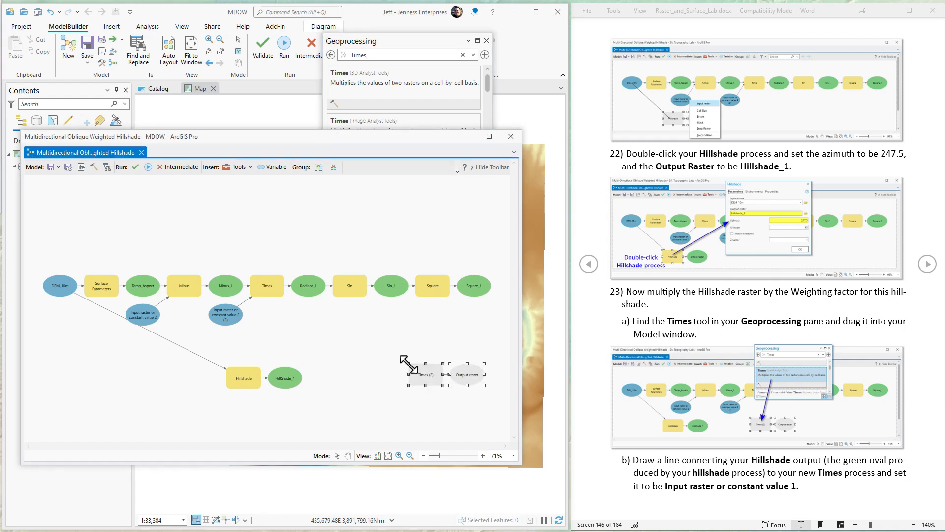
Connect HillShade_1 to Times (2) as Input raster or constant value 1 and Square_1 as Input raster or constant value 2.
left_click_drag(286, 377, 426, 376)
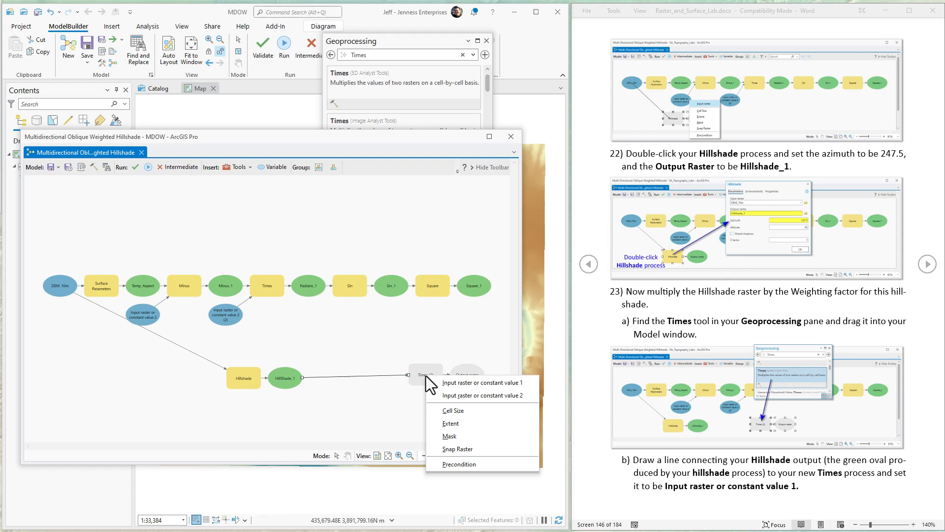
left_click(451, 383)
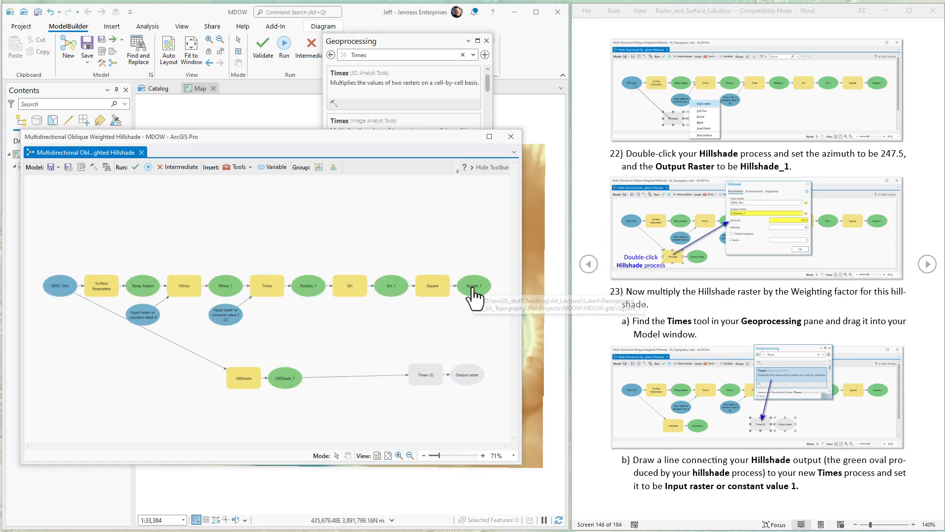
left_click_drag(473, 295, 428, 387)
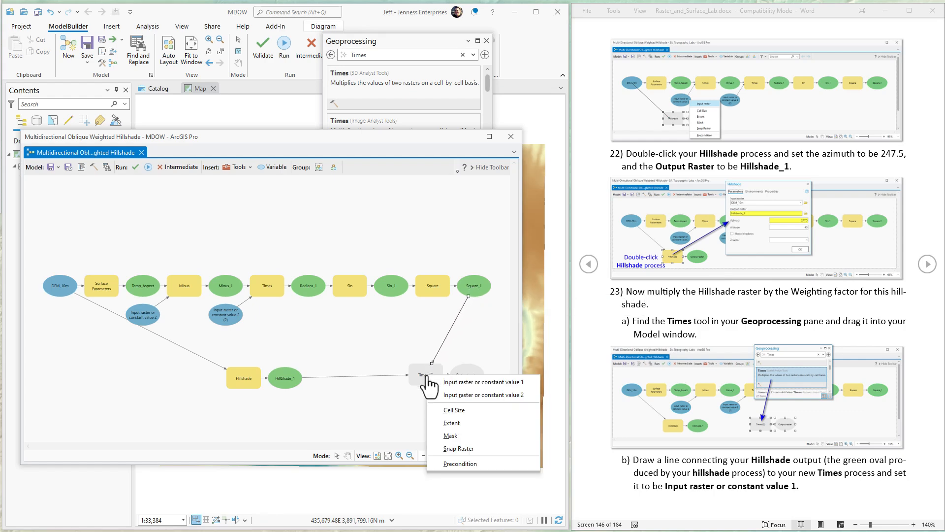
left_click(456, 397)
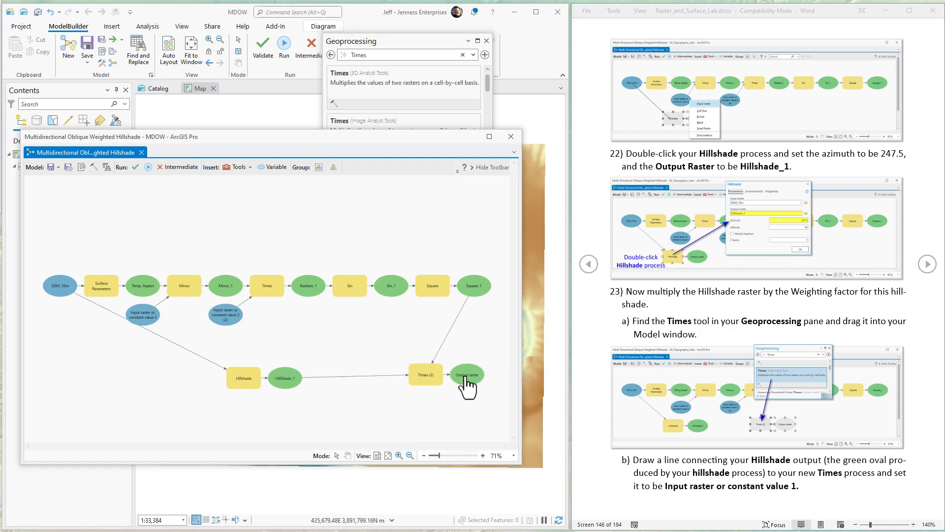
Rename the output raster of Times (2) to Weighted_Hillshade_1 in the MDOW geodatabase.
double_click(468, 380)
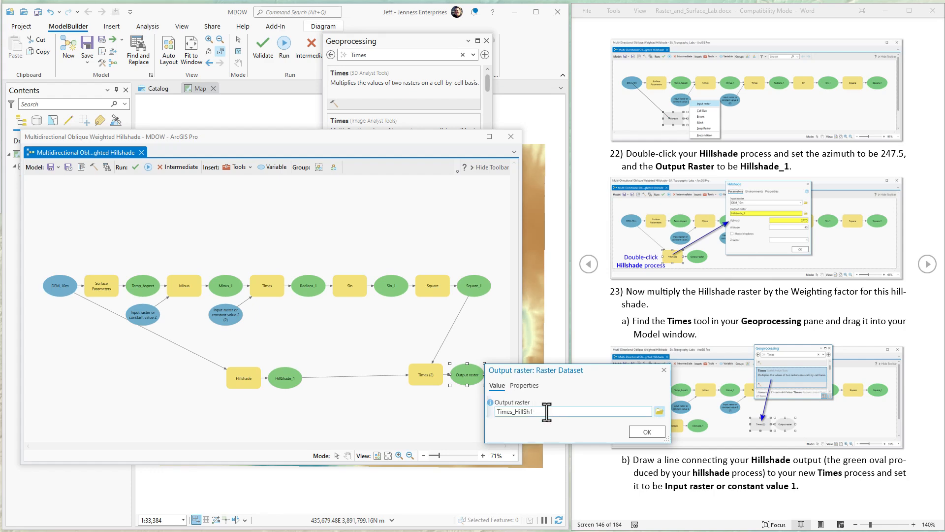
left_click_drag(546, 411, 586, 408)
left_click(633, 412)
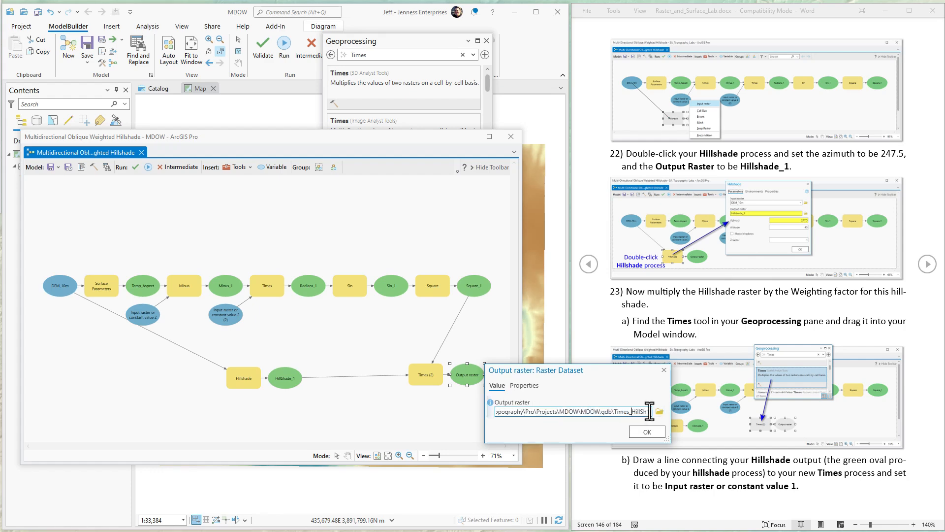
left_click_drag(649, 412, 613, 411)
type("Weighted_Hillshade_1")
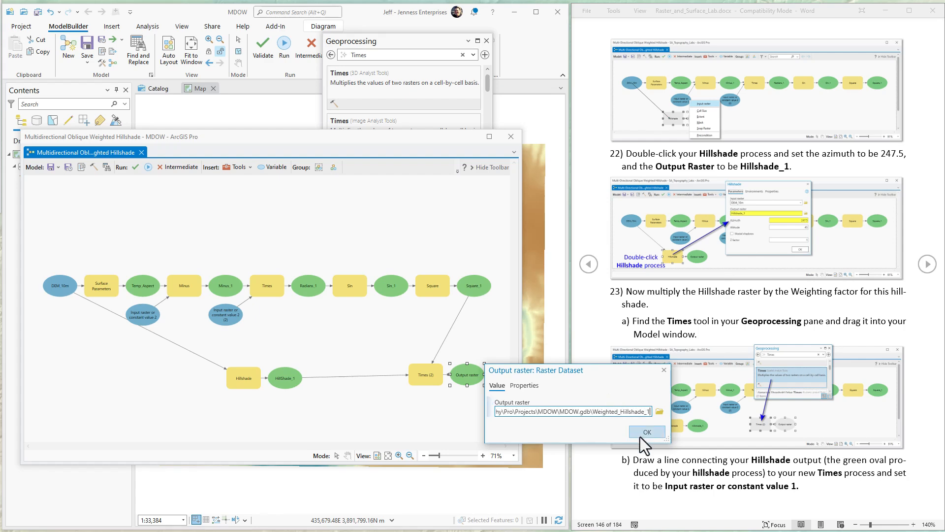
left_click(641, 435)
Advance the lab instructions to step 24 and apply Auto Layout to the whole model.
left_click(928, 265)
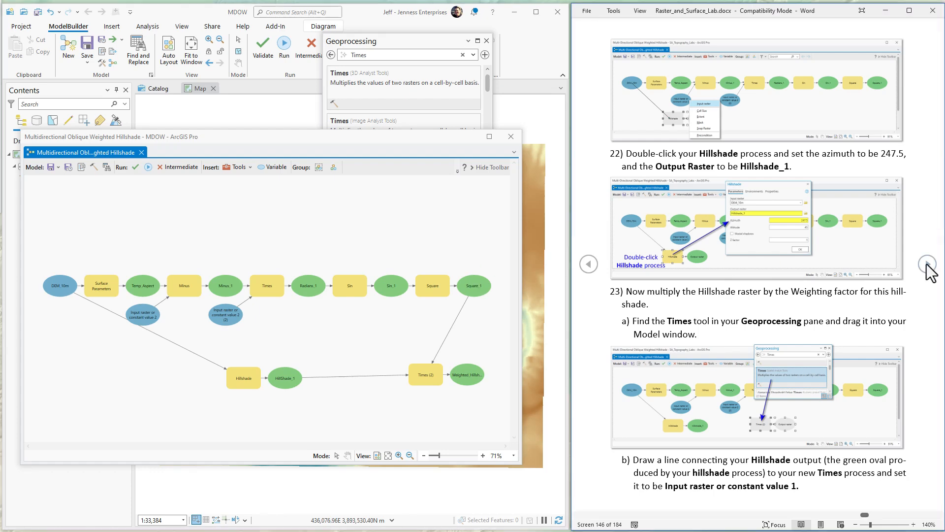
left_click(928, 264)
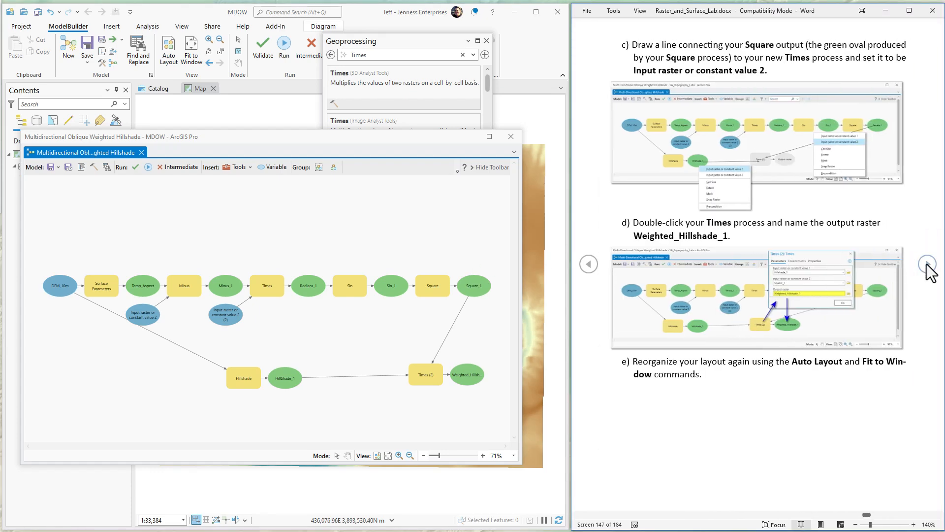
left_click(928, 265)
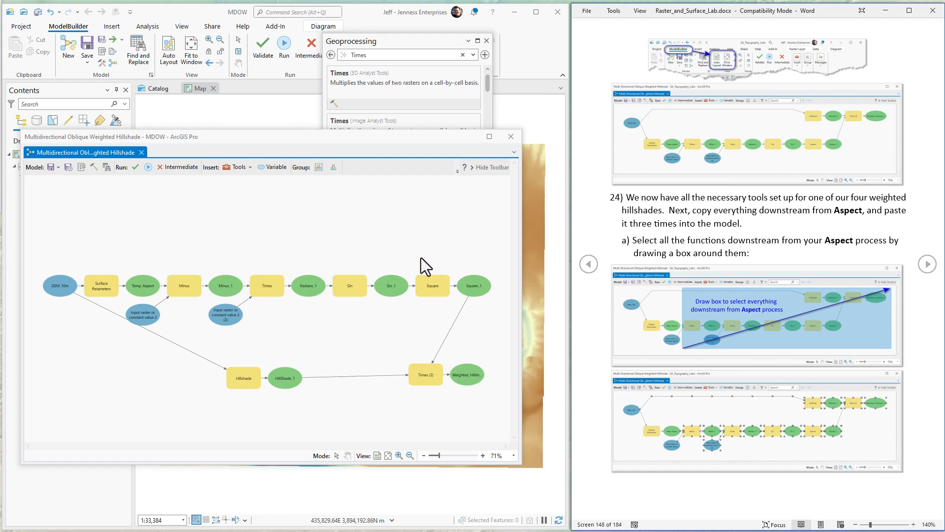
left_click(171, 55)
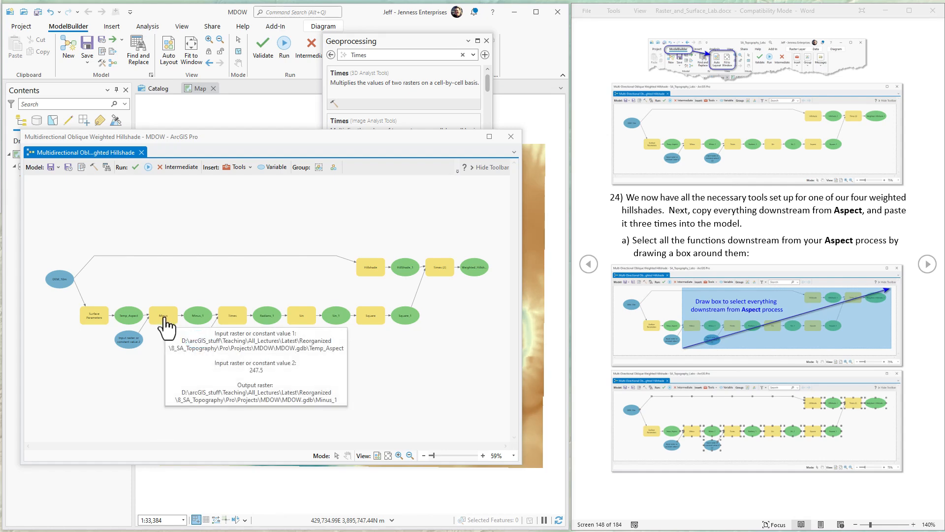
Copy all elements downstream of Temp_Aspect, including the Hillshade branch, and paste them into the model.
left_click_drag(496, 222, 160, 356)
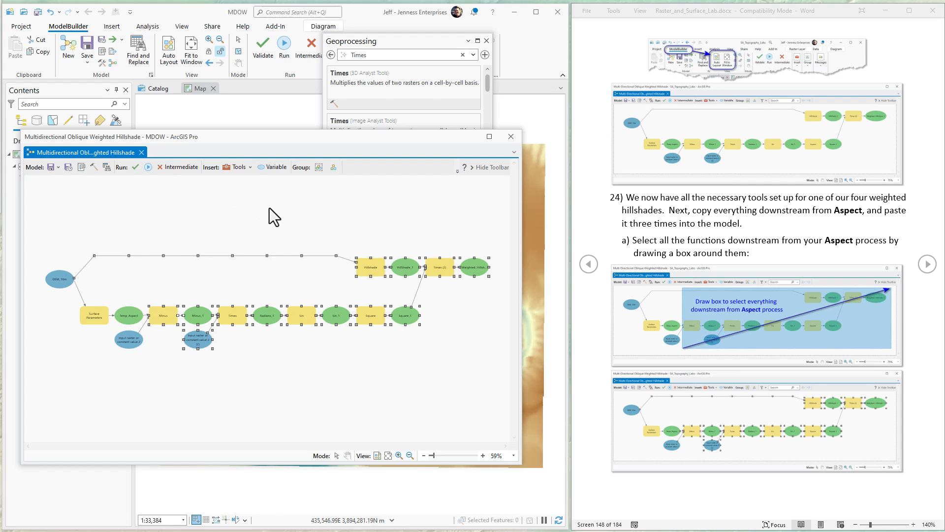
right_click(297, 316)
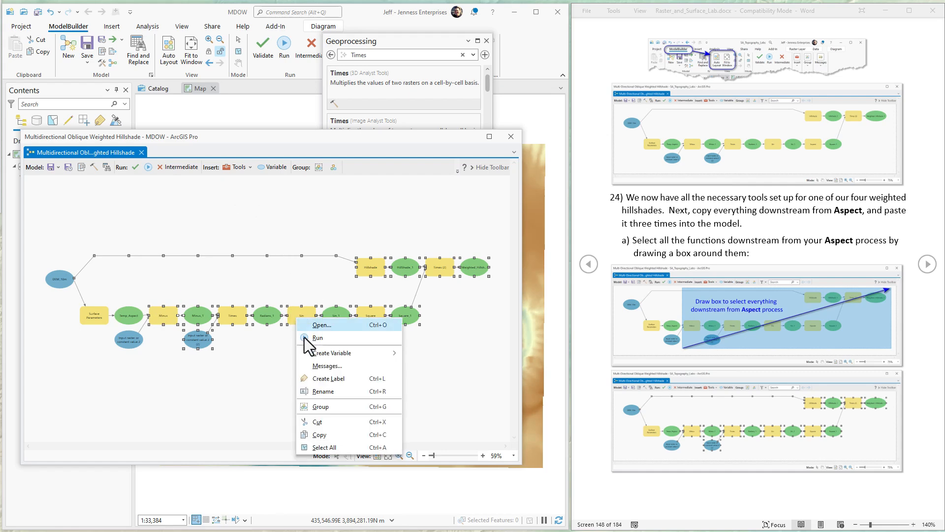
left_click(322, 434)
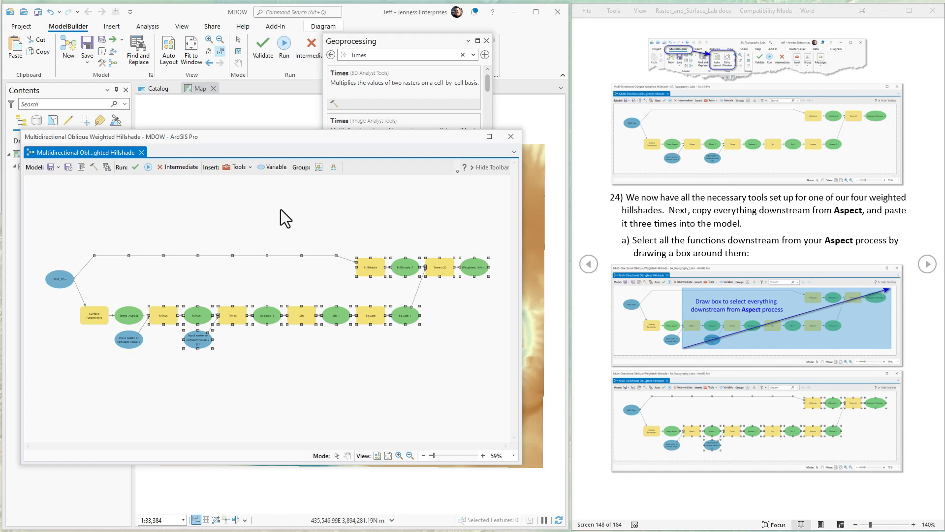
right_click(281, 218)
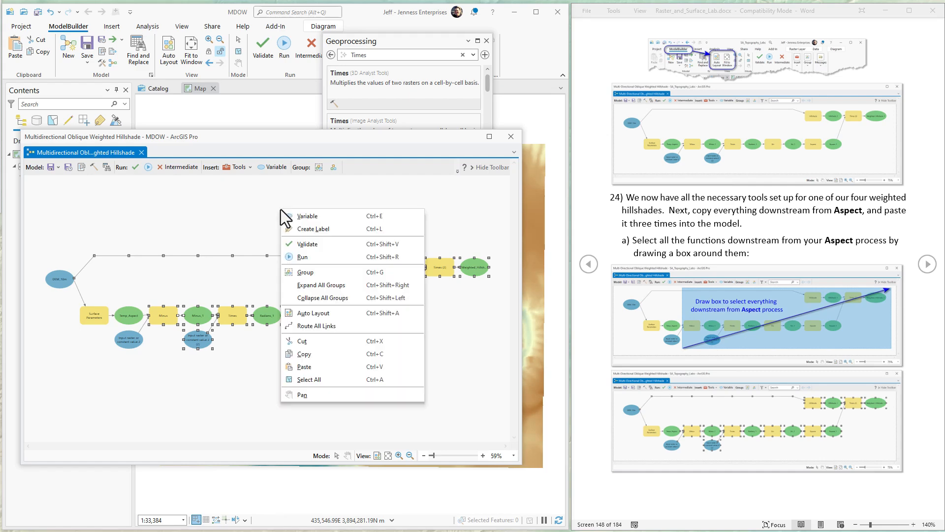
left_click(310, 368)
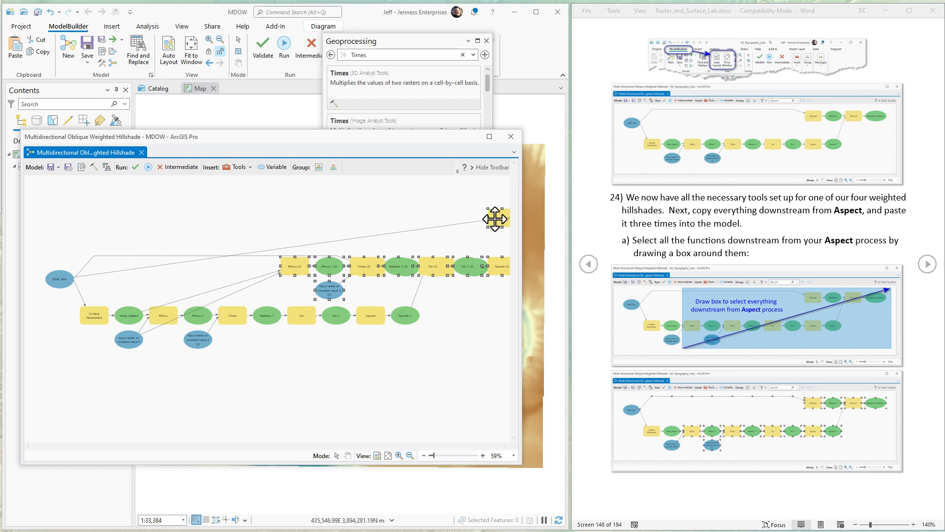
Move the pasted chain below the original chain so the two do not overlap.
left_click_drag(495, 219, 278, 356)
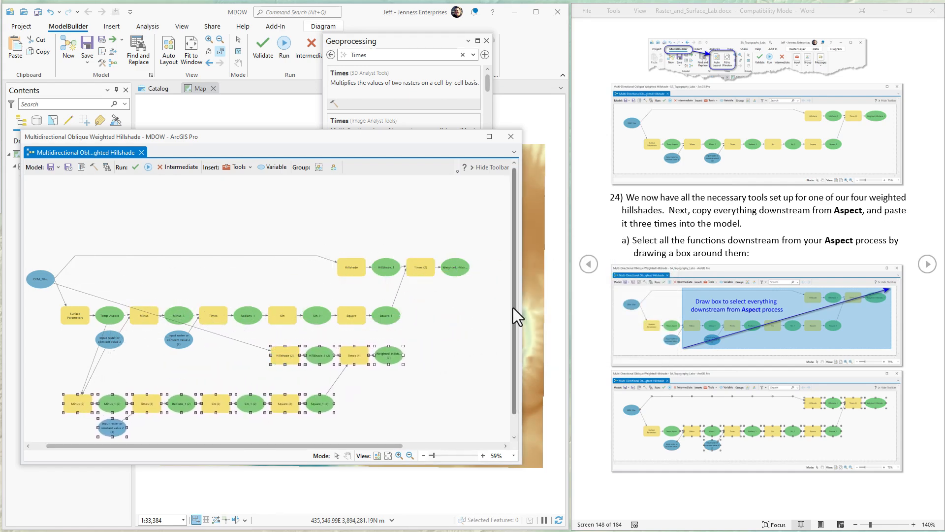
left_click_drag(513, 309, 510, 335)
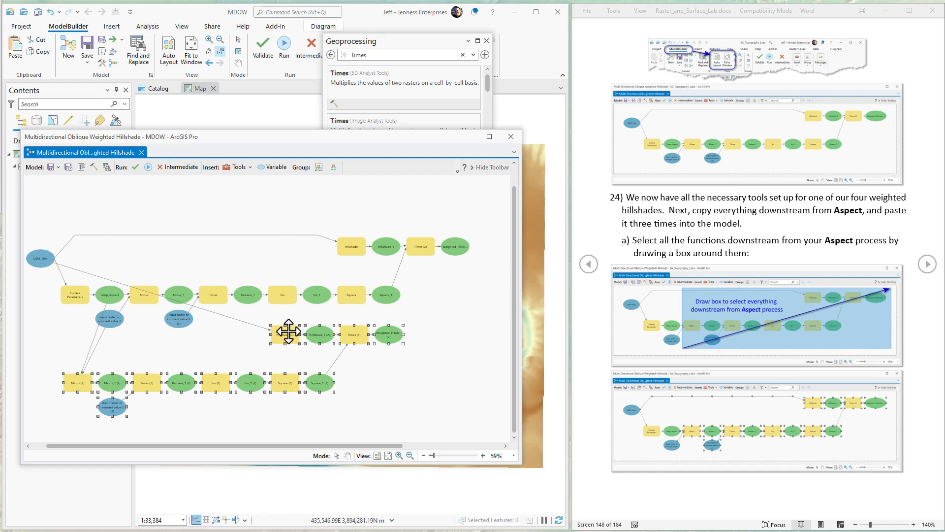
left_click_drag(285, 333, 272, 361)
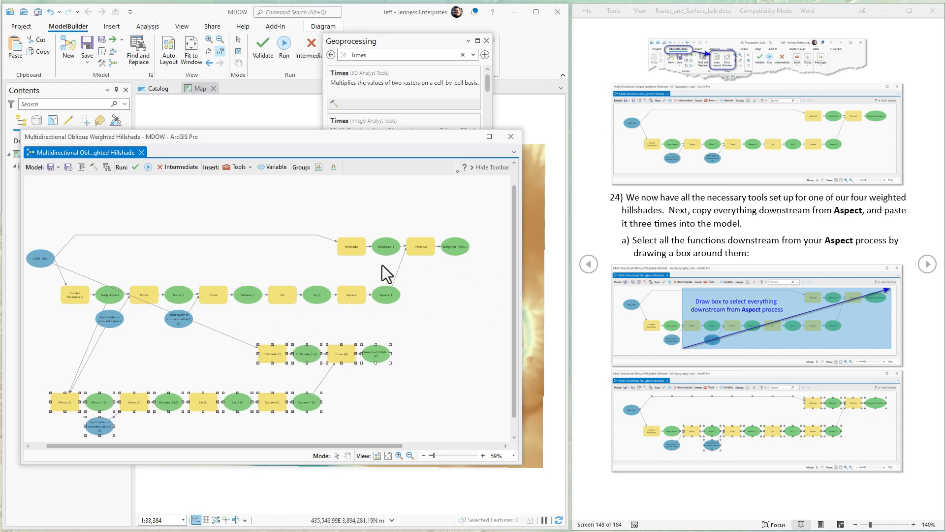
Copy the selected duplicate chain and paste another copy of it into the model.
right_click(432, 316)
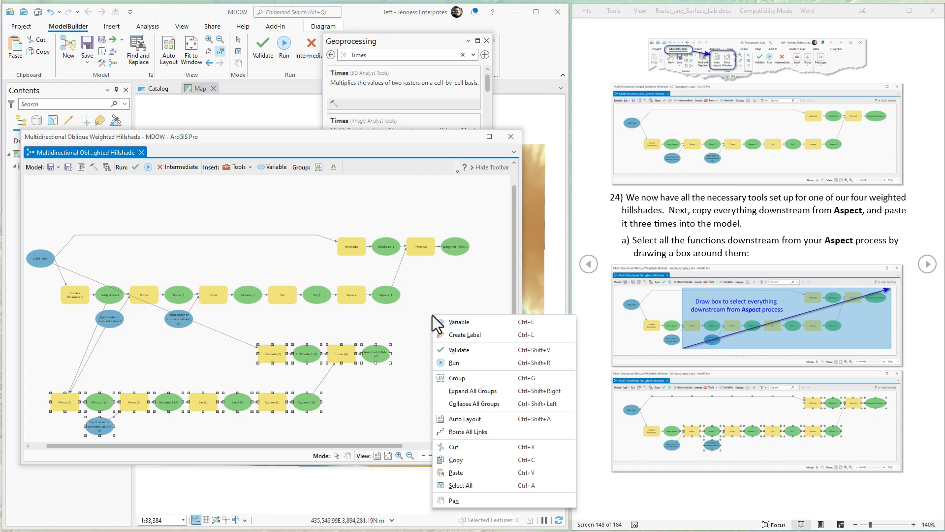
left_click(459, 460)
key("ctrl+v")
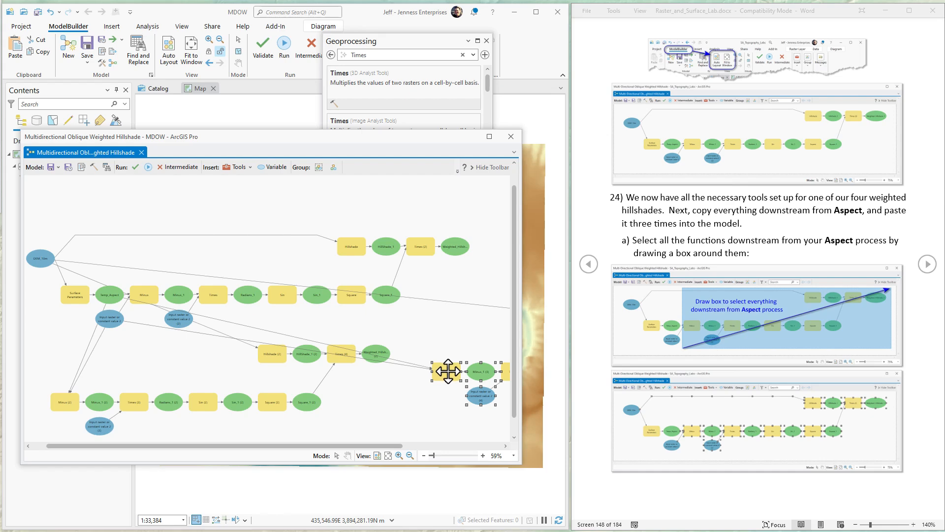
Move the second duplicate chain below the first duplicate and paste a third copy into the model.
left_click_drag(448, 371, 81, 422)
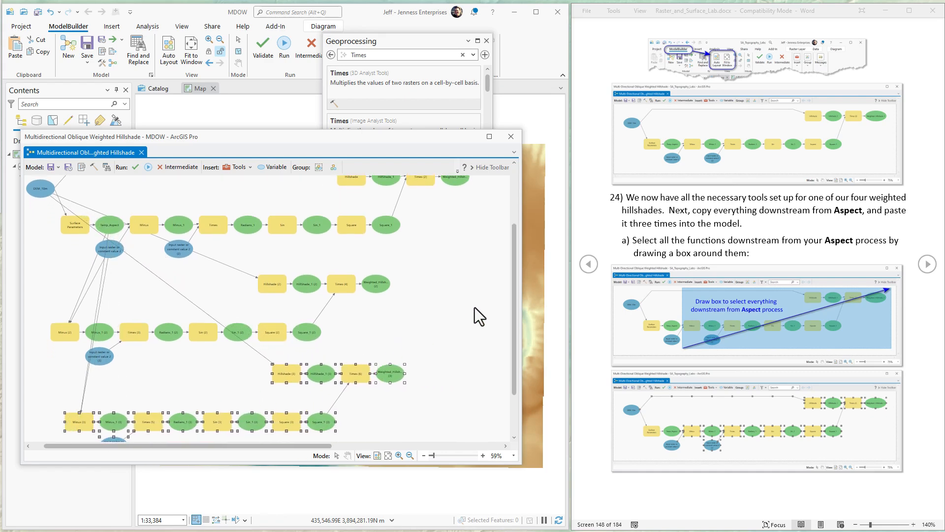
key("ctrl+v")
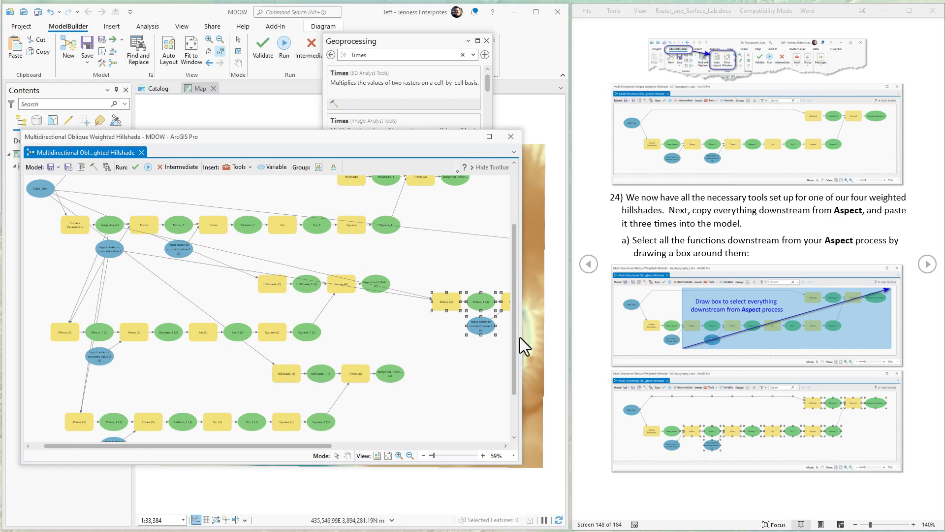
Widen and heighten the model window until all four hillshade chains fit in view.
left_click_drag(522, 338, 817, 319)
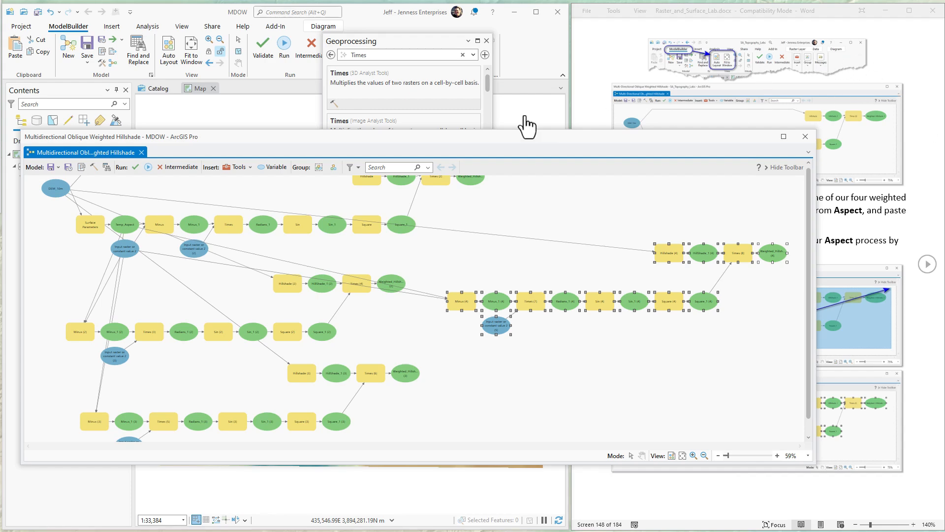
left_click_drag(471, 129, 466, 35)
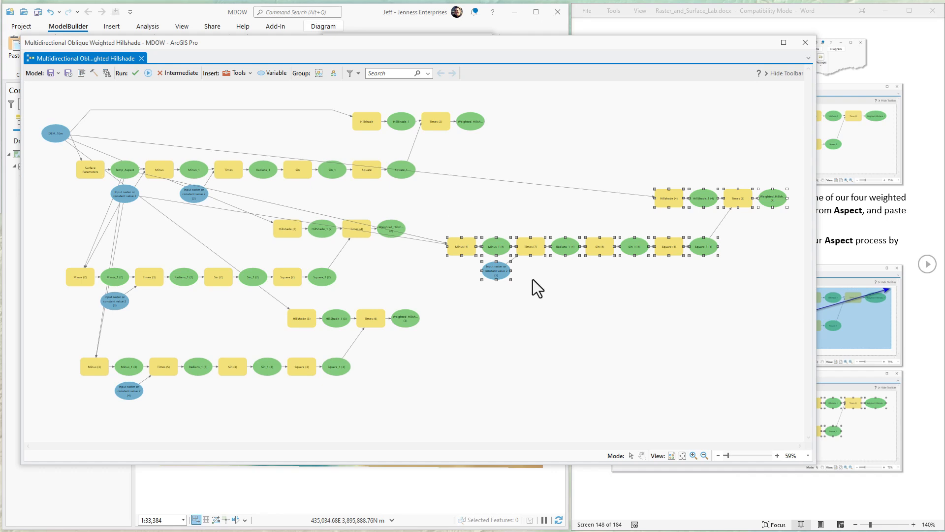
left_click_drag(440, 465, 439, 519)
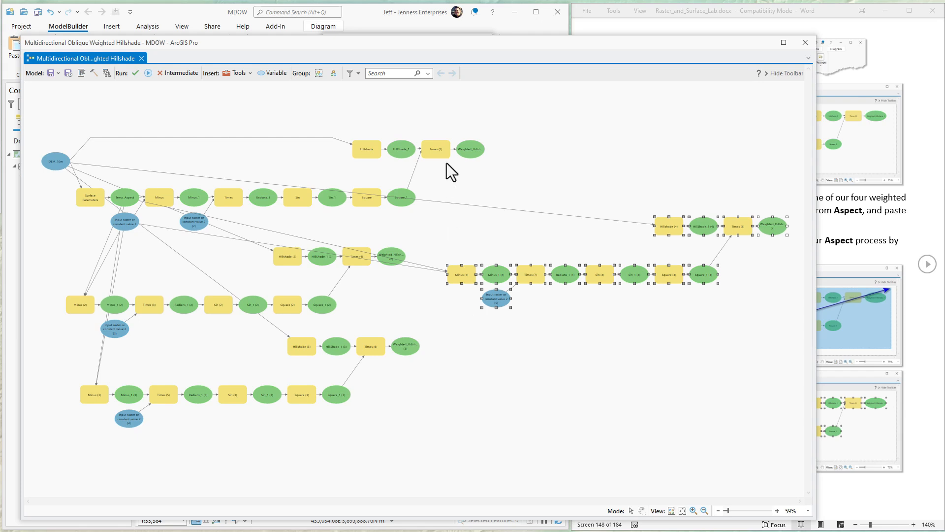
left_click_drag(468, 112, 137, 235)
left_click(148, 304)
In Minus (2), set the second input constant to 292.5 and name the output raster Minus_2.
mouse_move(156, 204)
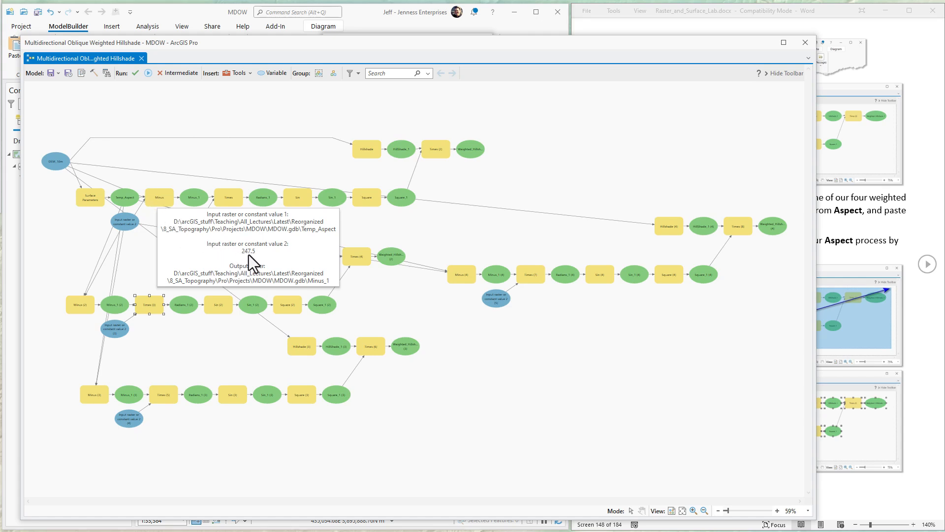
double_click(79, 306)
left_click(211, 367)
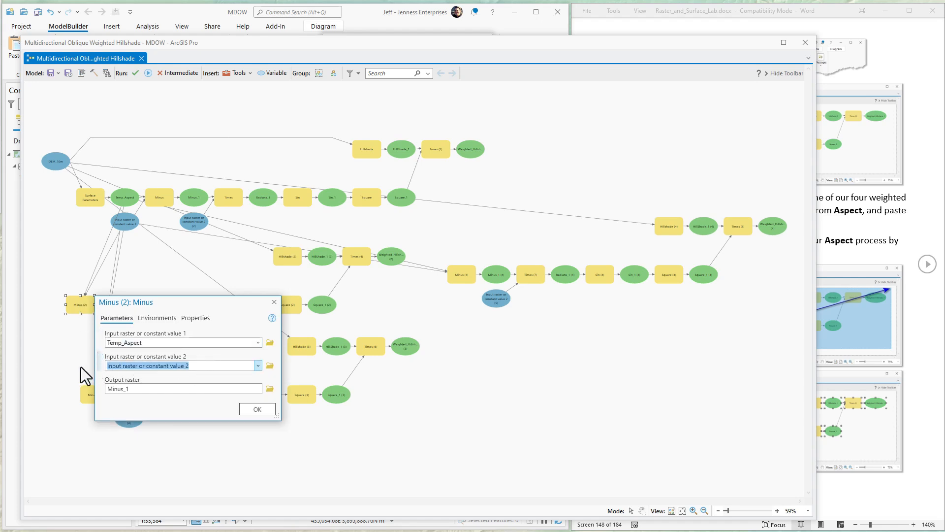
type("292.5")
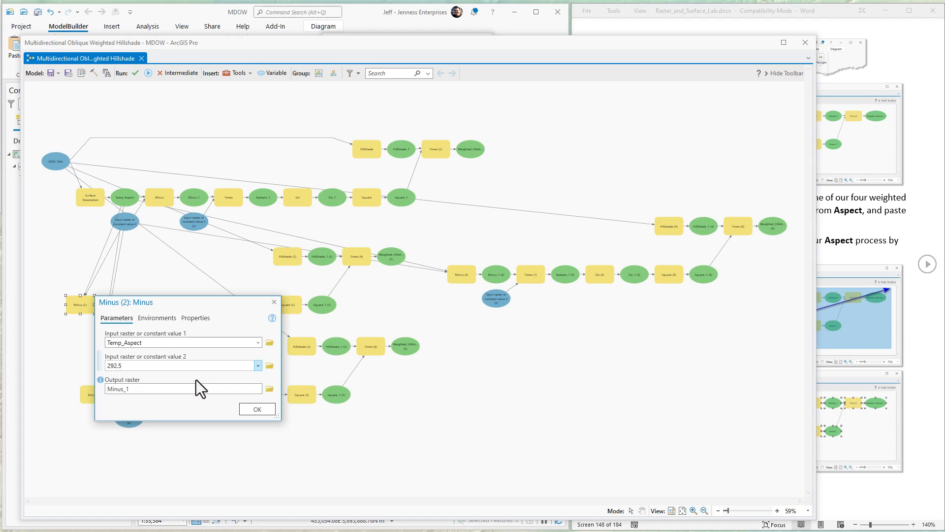
left_click(155, 389)
left_click(259, 389)
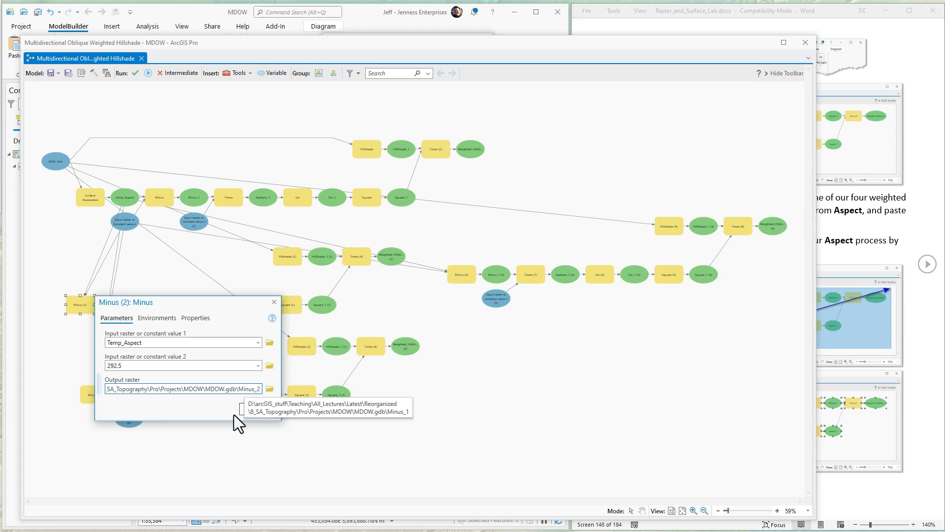
left_click(249, 410)
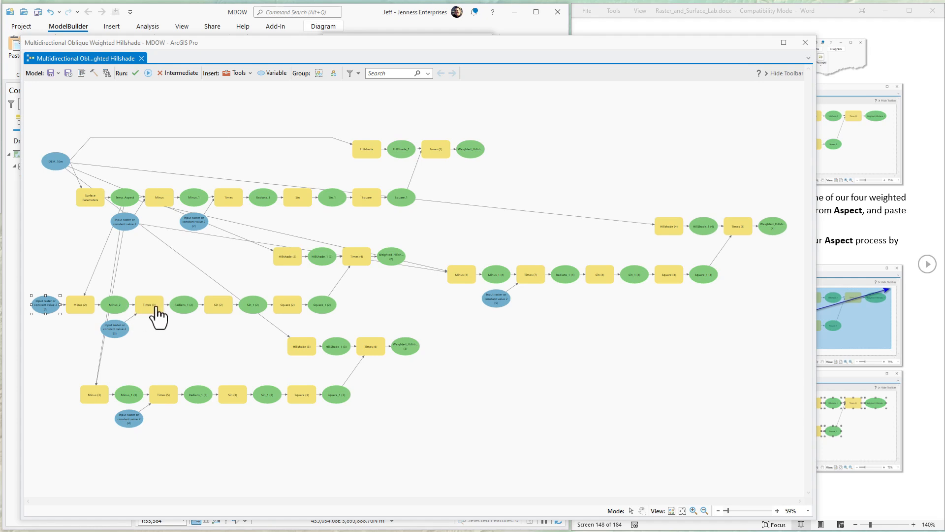
Rename the radians output raster of the 292.5° chain to Radians_2.
mouse_move(155, 308)
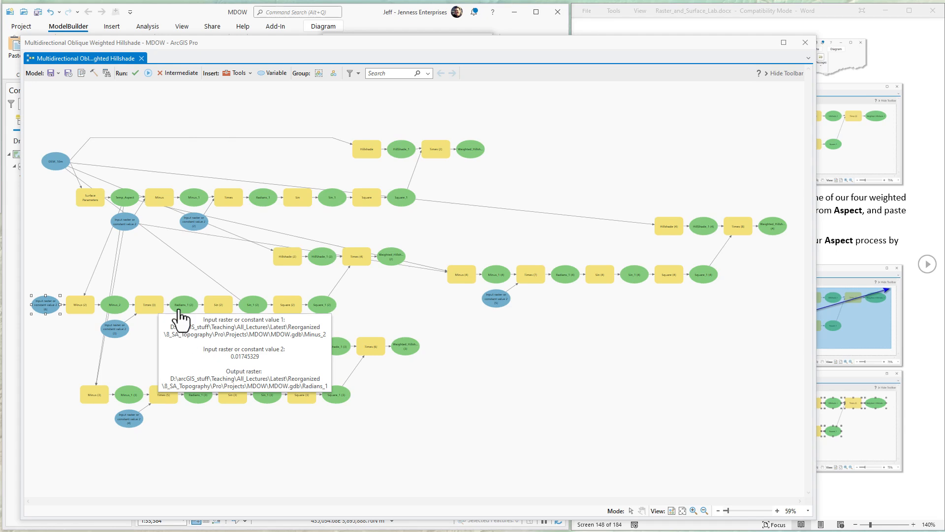
double_click(180, 309)
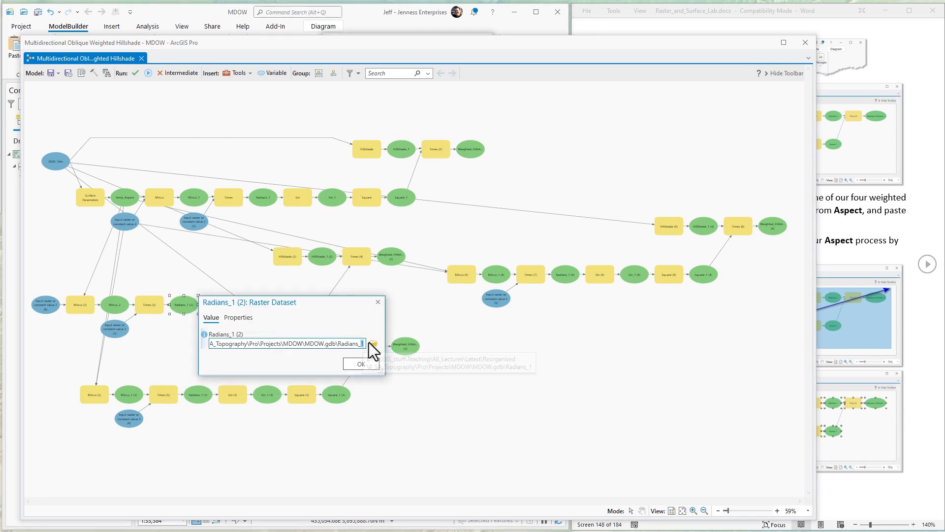
left_click(356, 364)
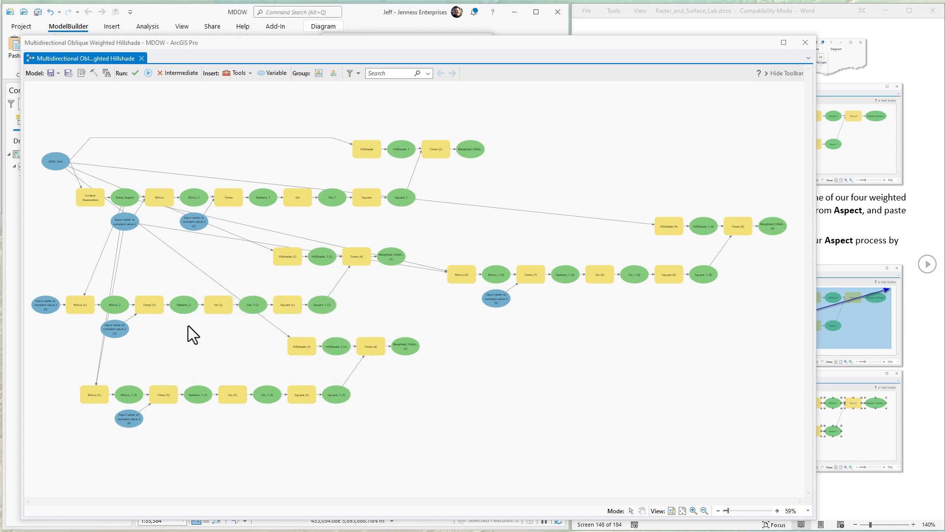
Rename the output raster of Sin (2) to Sin_2.
mouse_move(220, 320)
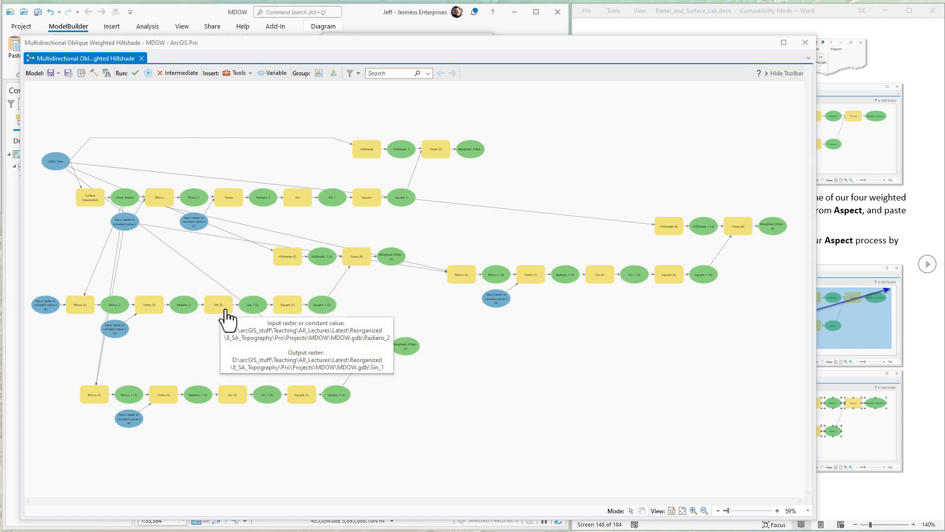
double_click(255, 305)
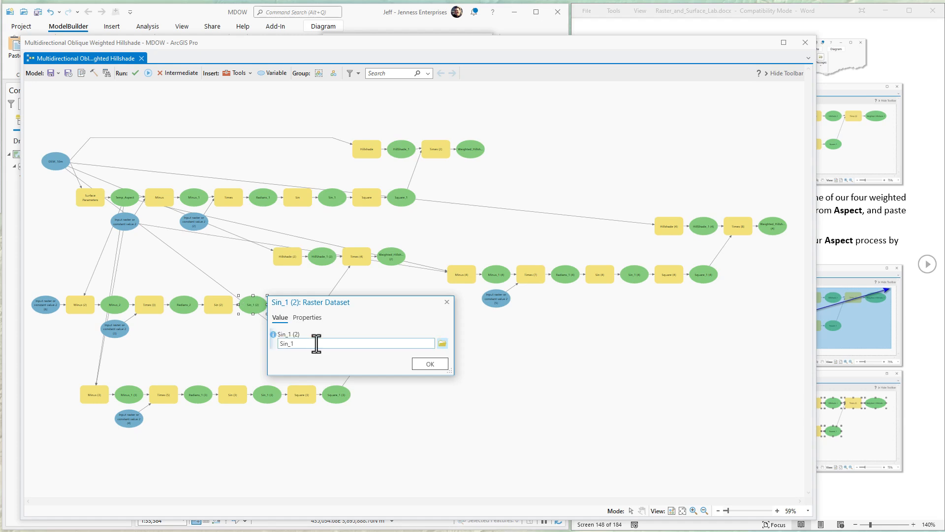
left_click_drag(312, 343, 405, 343)
left_click(430, 343)
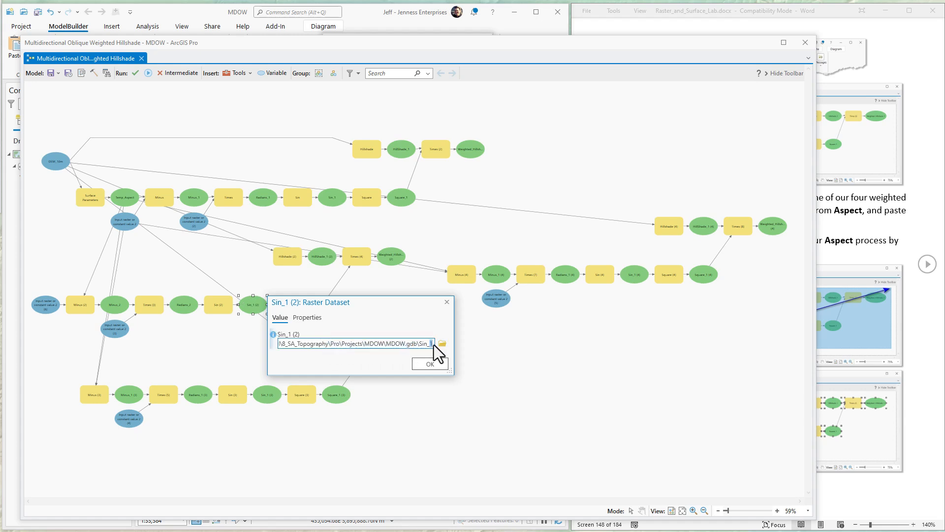
type("2")
left_click(433, 363)
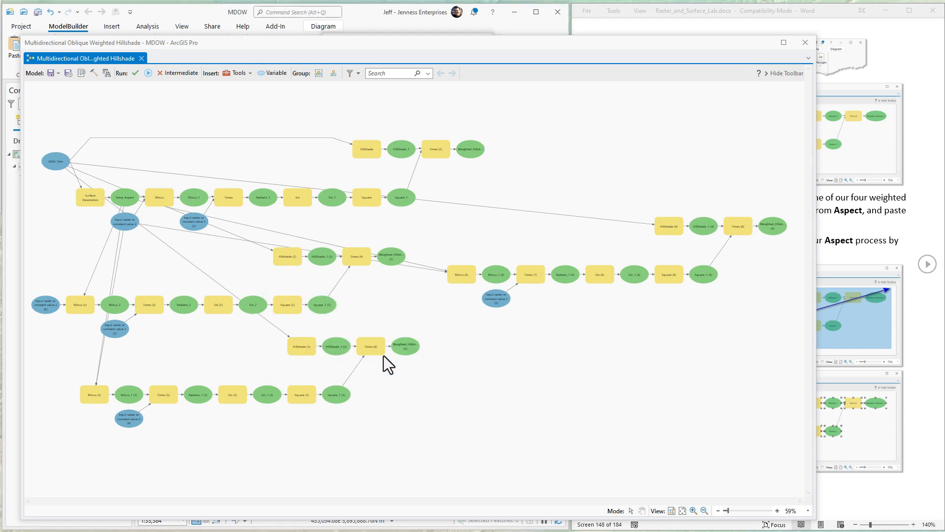
Rename the output raster of Square (2) to Square_2.
left_click(288, 310)
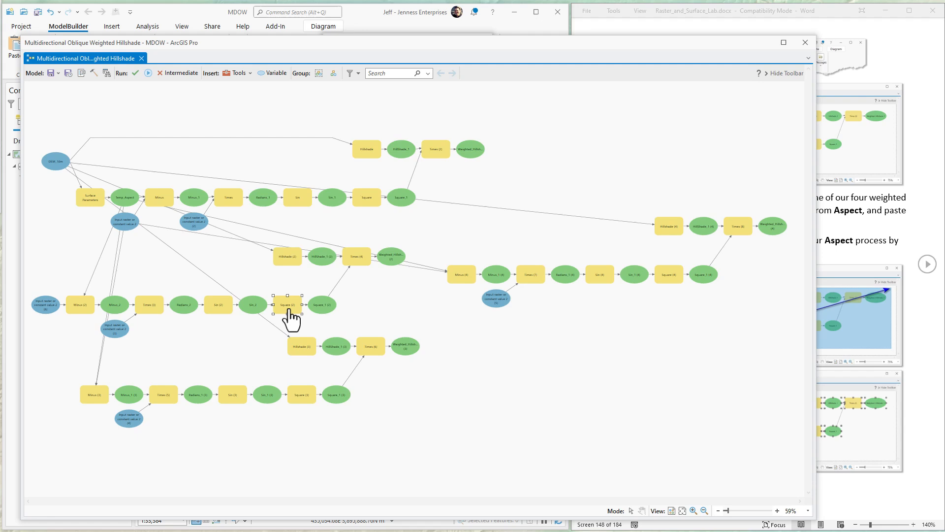
double_click(321, 307)
left_click(398, 345)
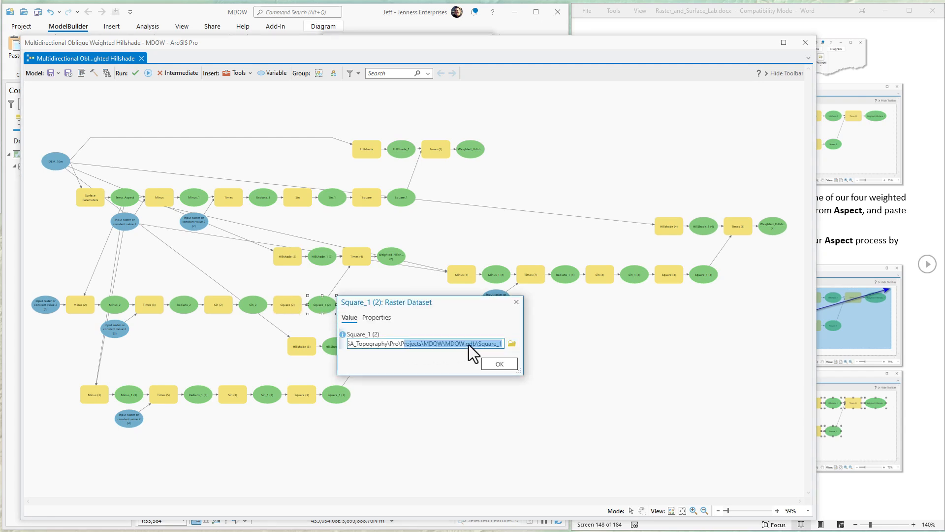
left_click(502, 343)
key("BackSpace")
type("2")
left_click(499, 364)
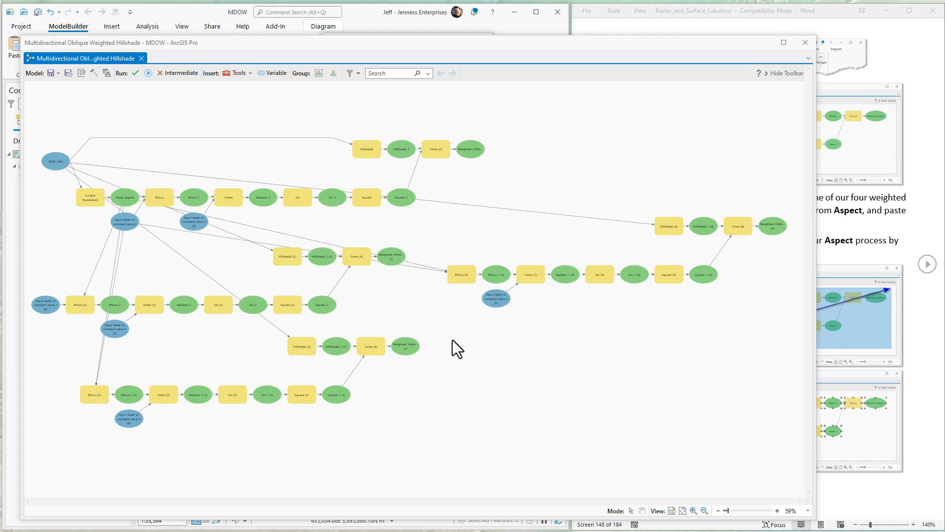
In Hillshade (2), set the azimuth to 292.5 and name the output raster HillShade_2.
left_click(289, 257)
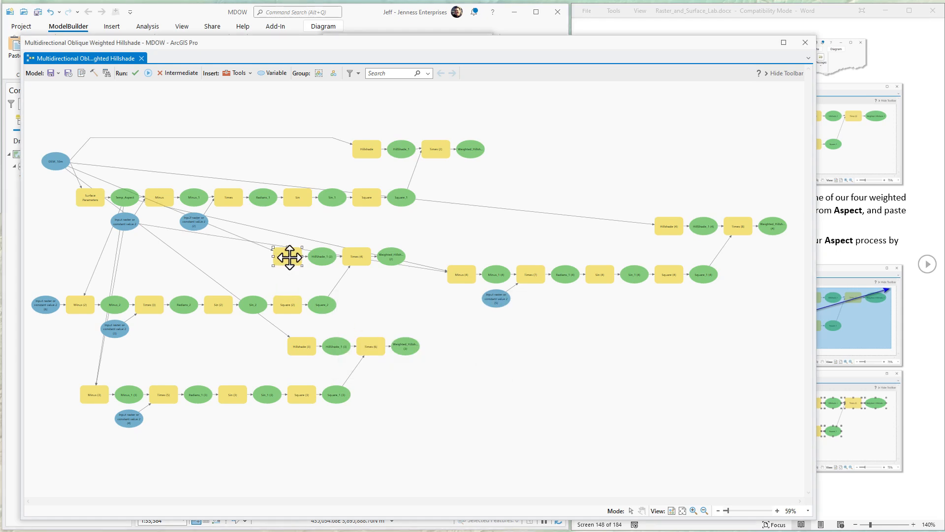
double_click(289, 256)
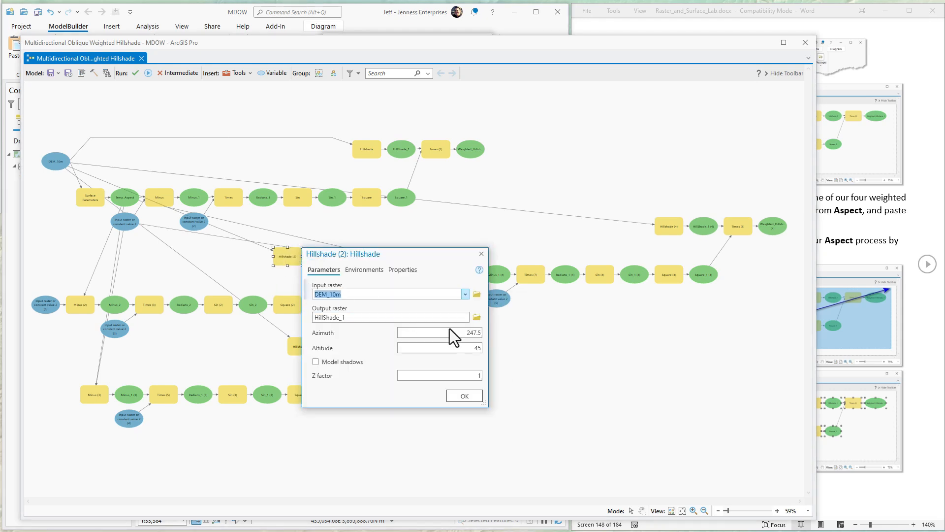
left_click_drag(470, 333, 476, 333)
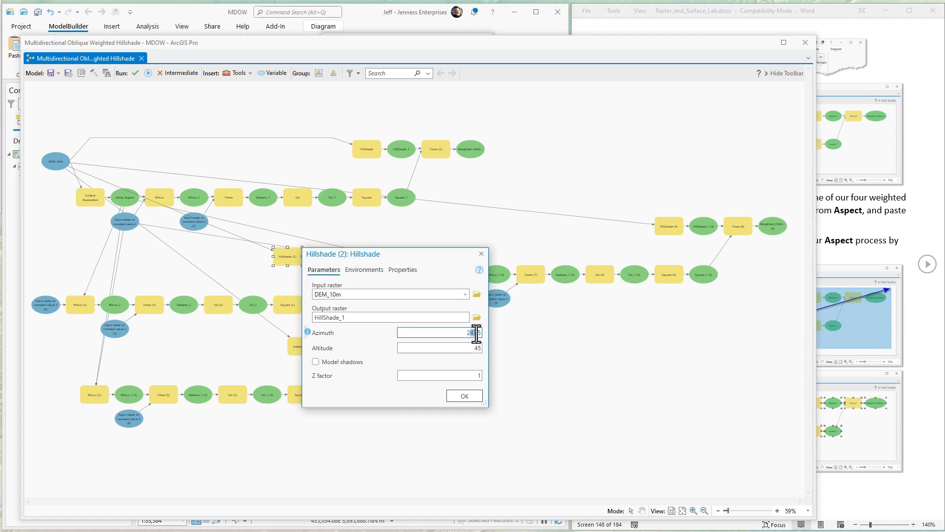
type("92")
left_click_drag(363, 323, 371, 321)
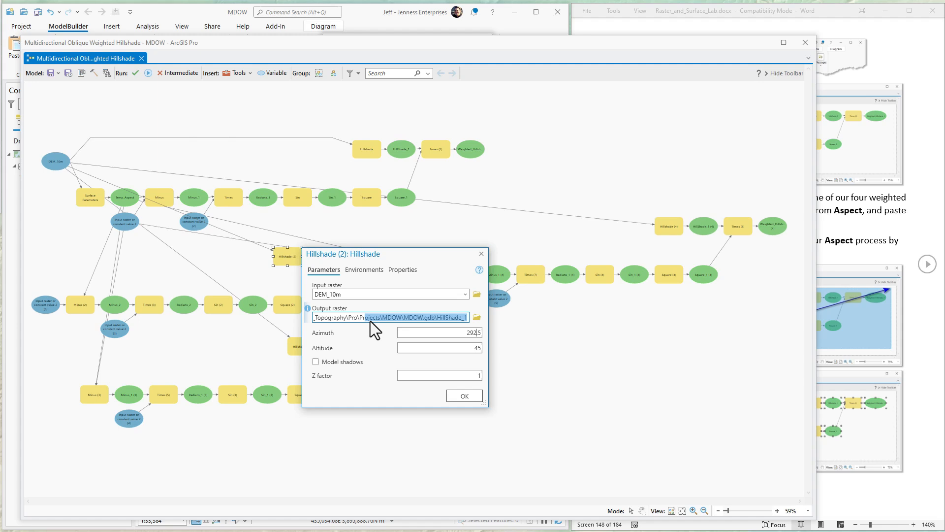
left_click(465, 317)
key("BackSpace")
type("2")
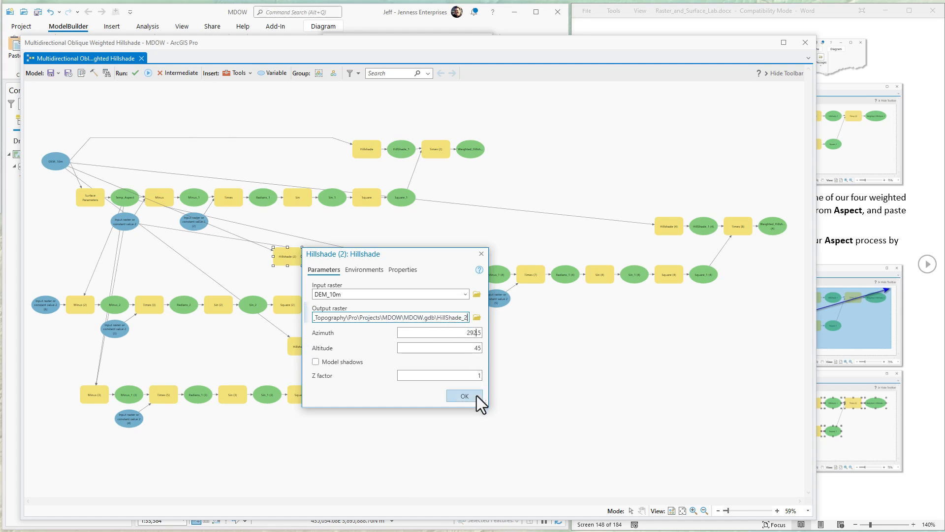
left_click(472, 397)
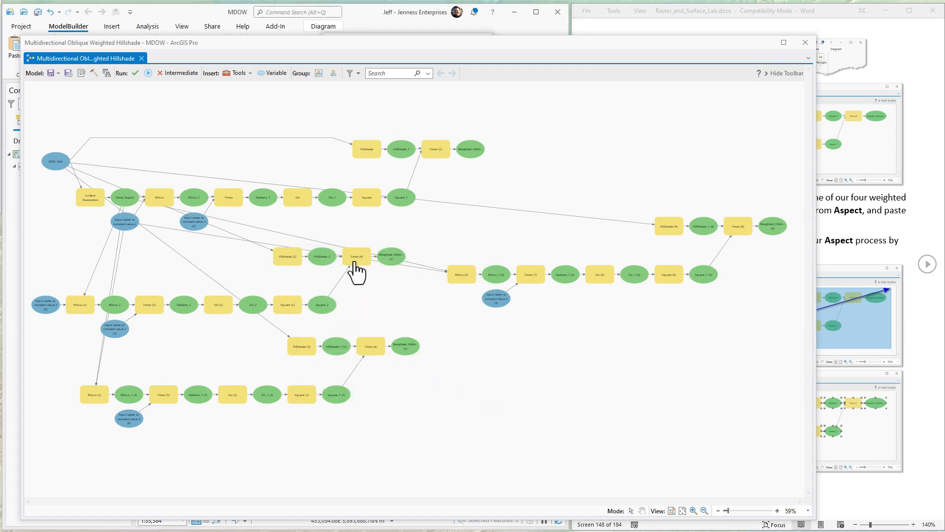
Rename the final output raster of the 292.5° chain to Weighted_Hillshade_2.
double_click(391, 257)
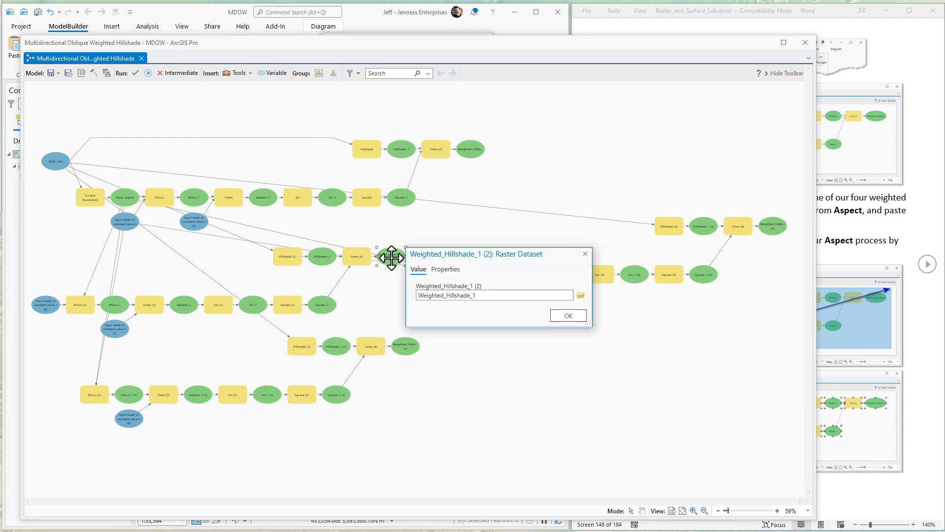
double_click(554, 296)
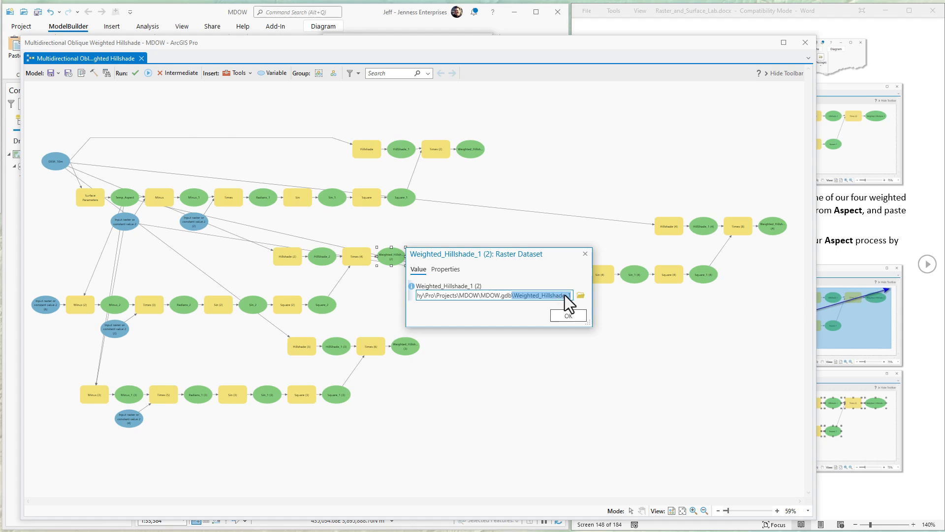
left_click(567, 295)
key("BackSpace")
type("2")
left_click(569, 315)
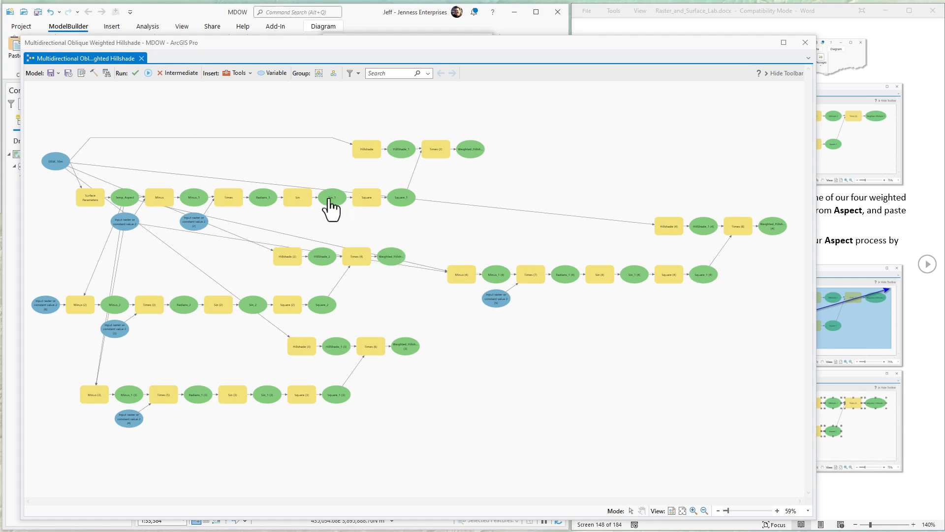
left_click_drag(454, 110, 153, 220)
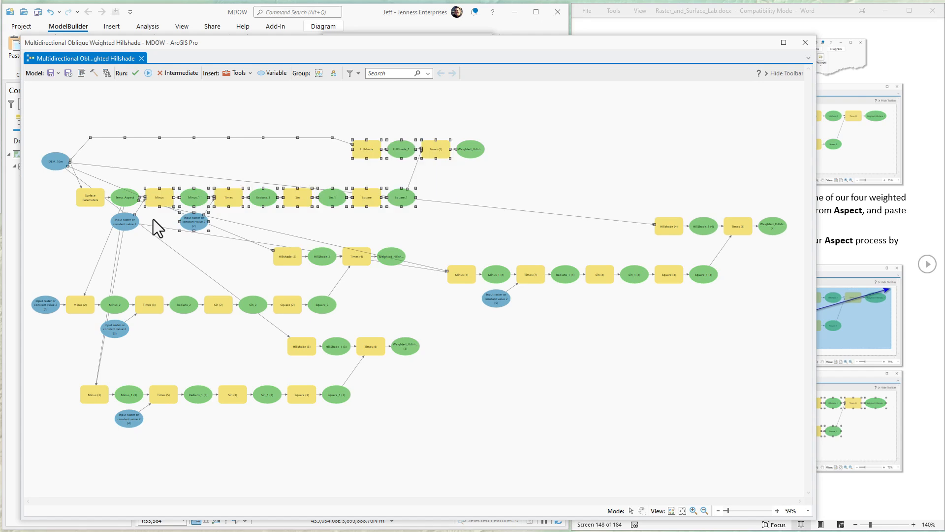
left_click_drag(411, 247, 79, 343)
left_click(256, 359)
In Minus (3), set the second input constant to 337.5 and name the output raster Minus_3.
double_click(93, 401)
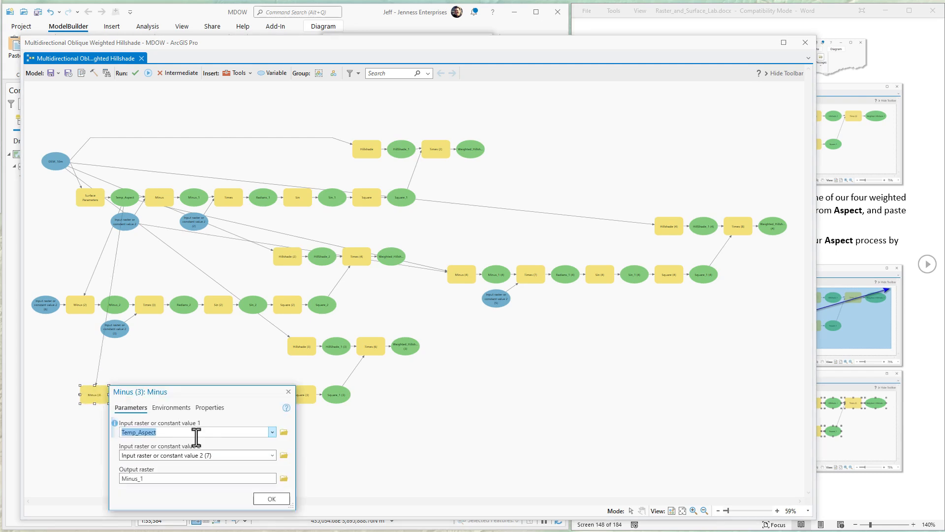
left_click(235, 455)
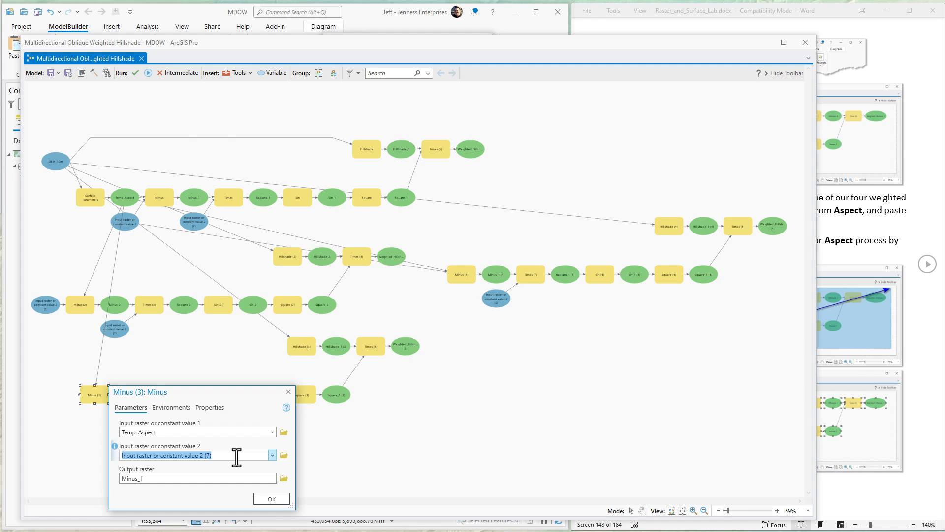
type("337.")
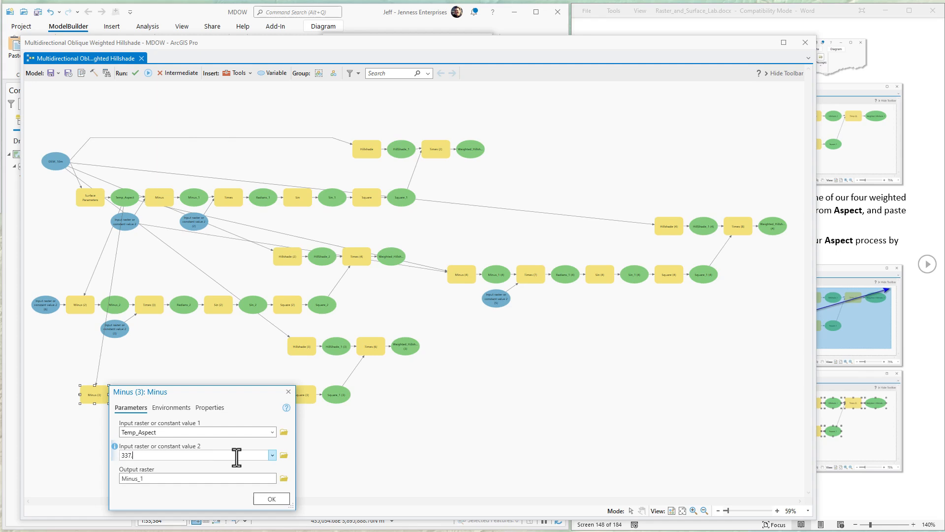
type("5")
left_click(248, 478)
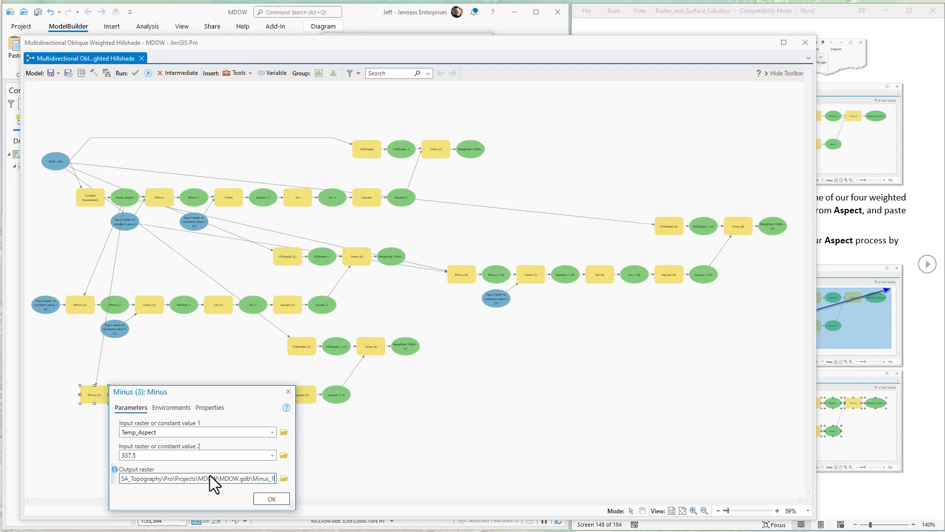
left_click(271, 498)
left_click(161, 396)
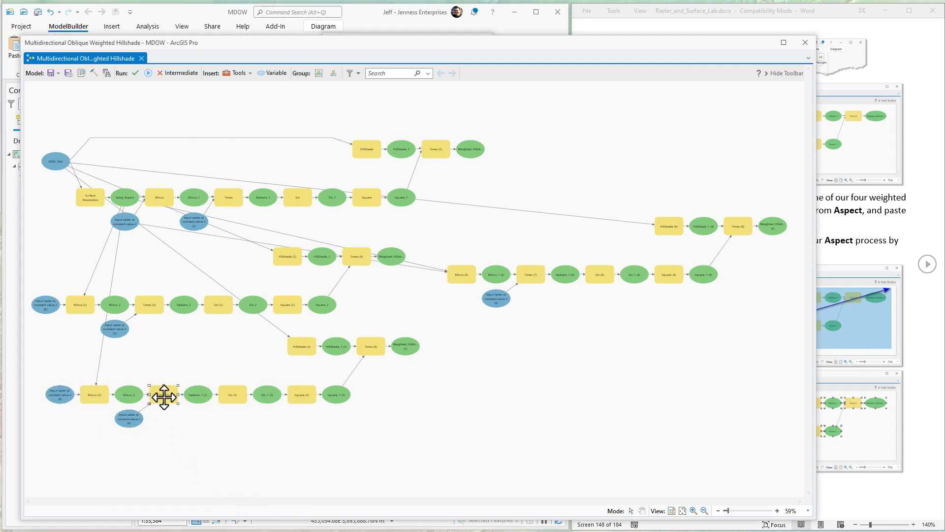
In the 337.5° chain, rename the Times (5) output raster to Radians_3 and the Sin (3) output raster to Sin_3.
mouse_move(164, 397)
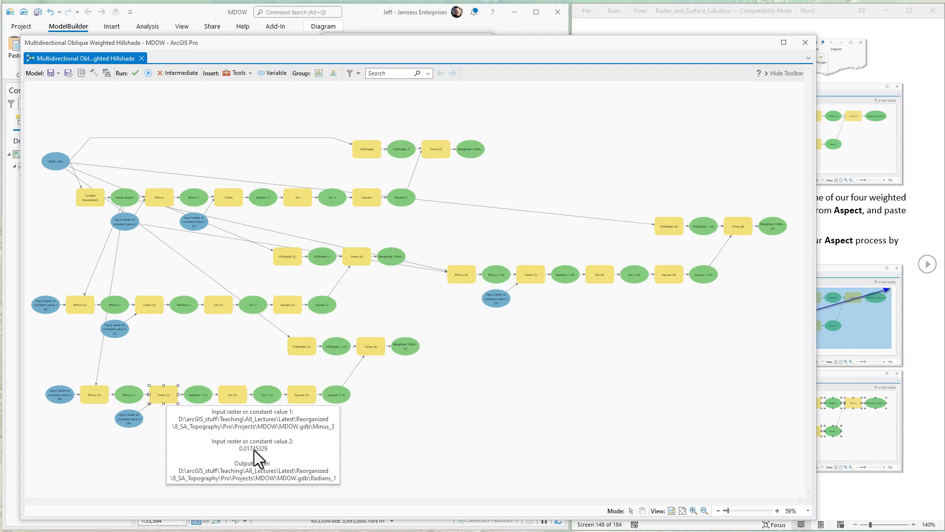
double_click(204, 396)
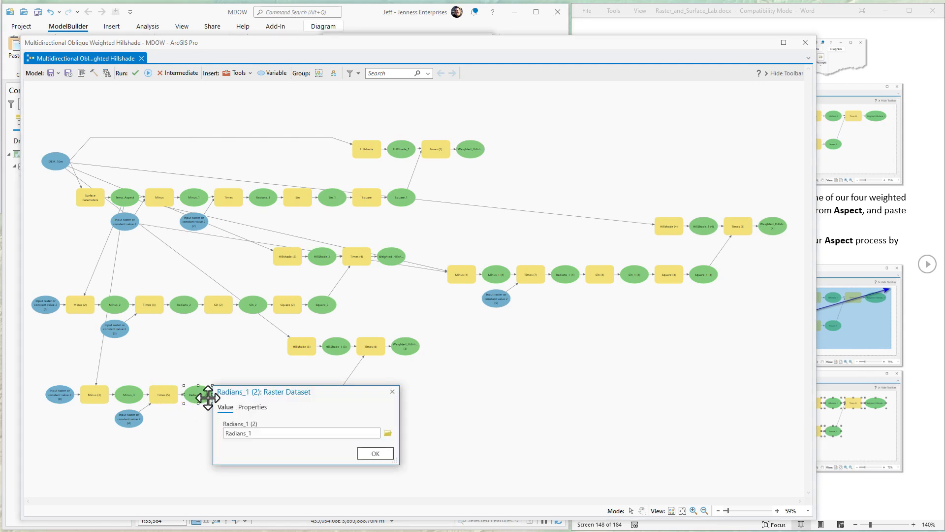
left_click(282, 434)
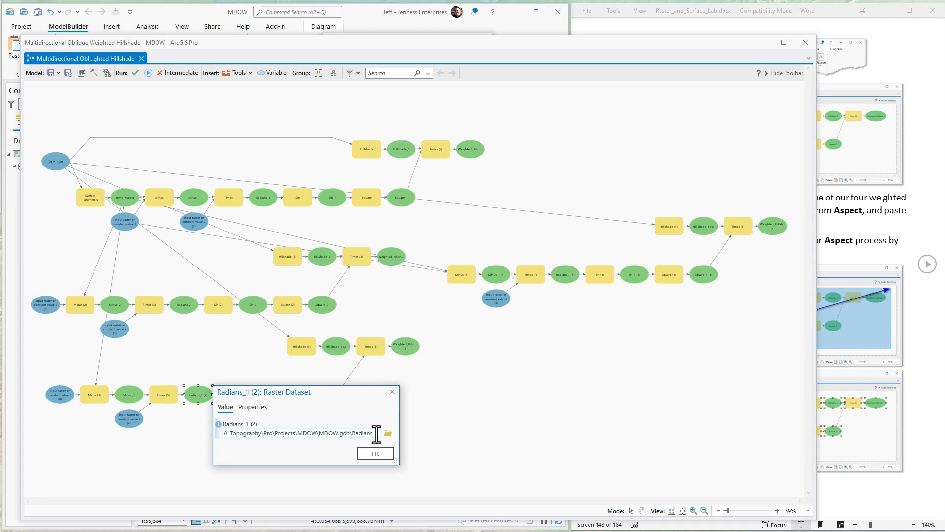
left_click(380, 453)
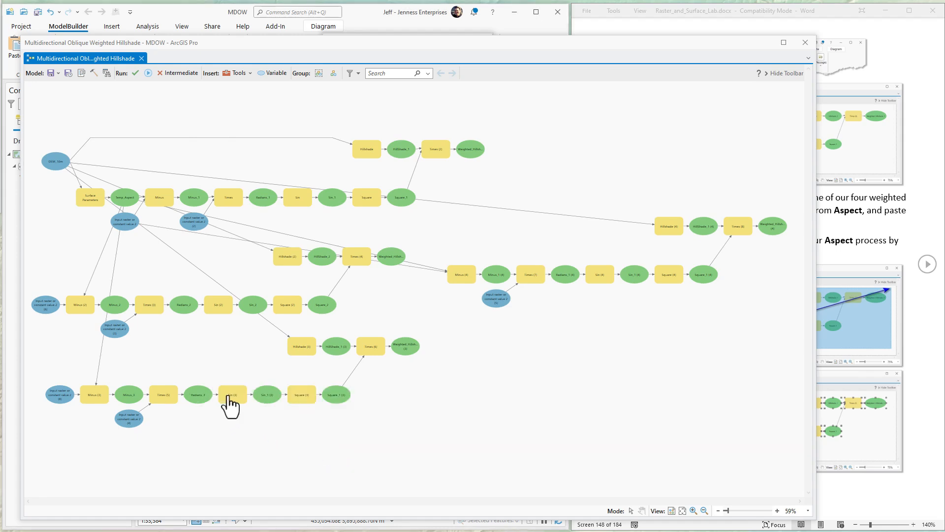
left_click(230, 398)
left_click(269, 398)
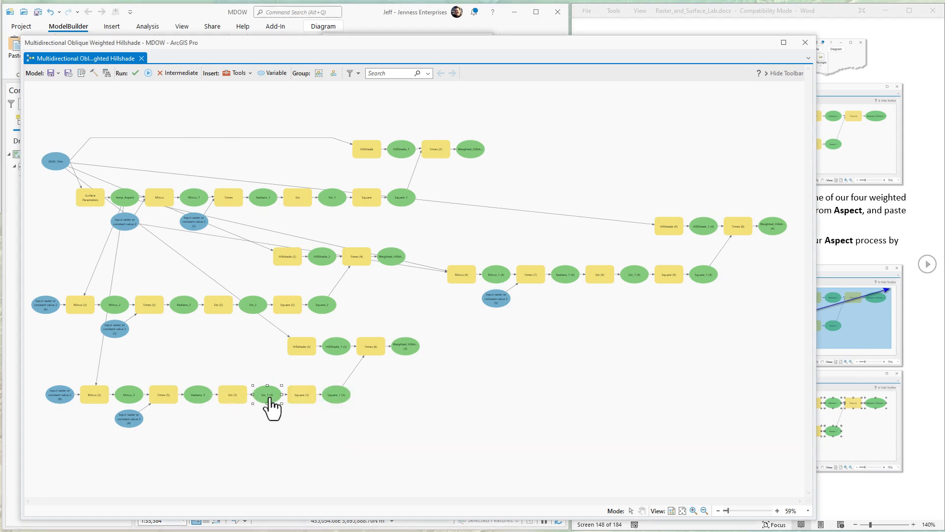
double_click(270, 398)
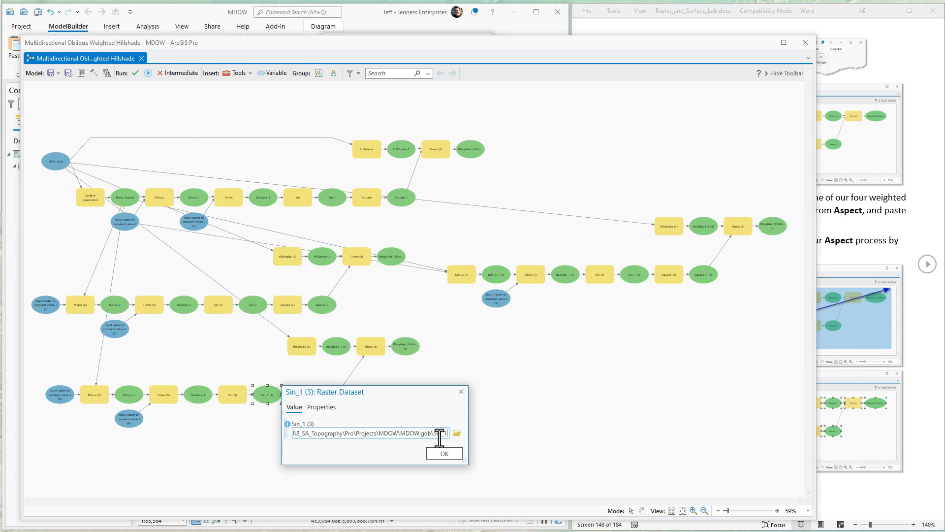
left_click(445, 453)
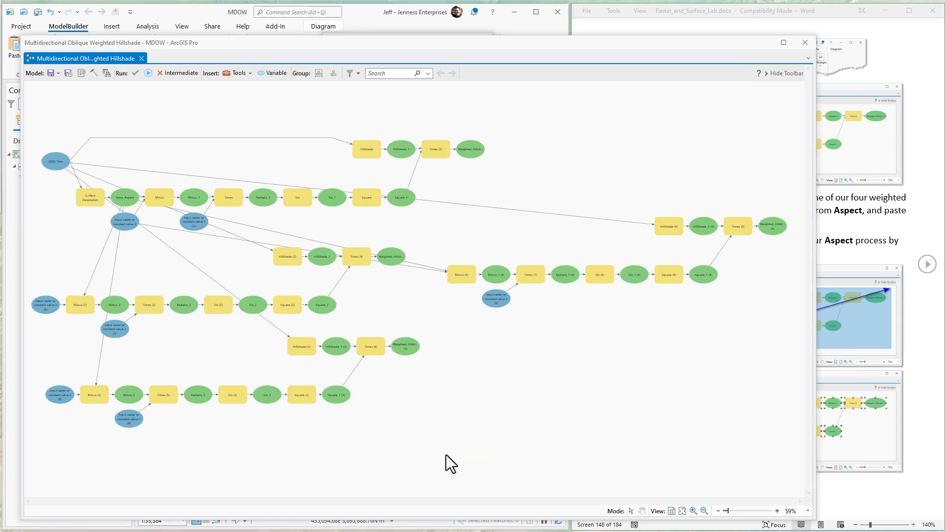
Rename the output raster of Square (3) to Square_3.
double_click(340, 397)
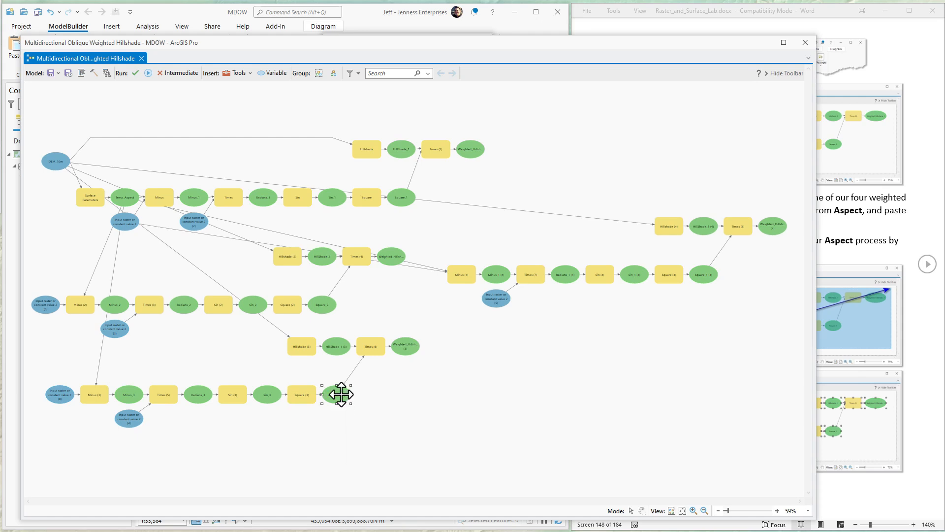
left_click(420, 433)
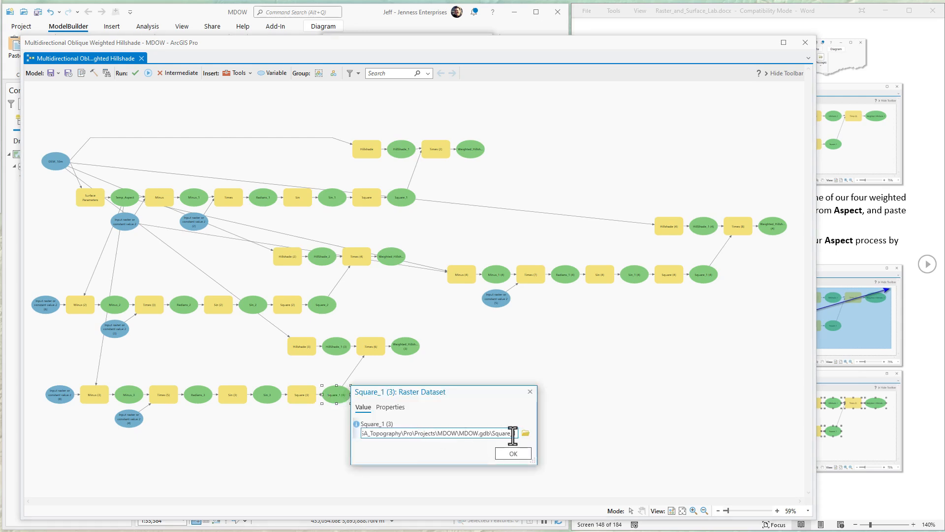
key("BackSpace")
type("3")
left_click(513, 453)
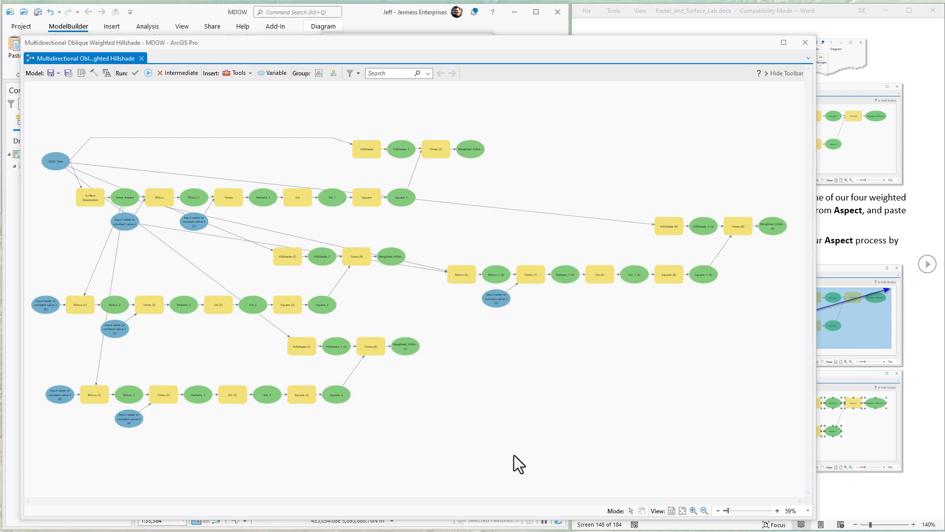
In Hillshade (3), set the azimuth to 337.5 and name the output raster HillShade_3.
double_click(299, 347)
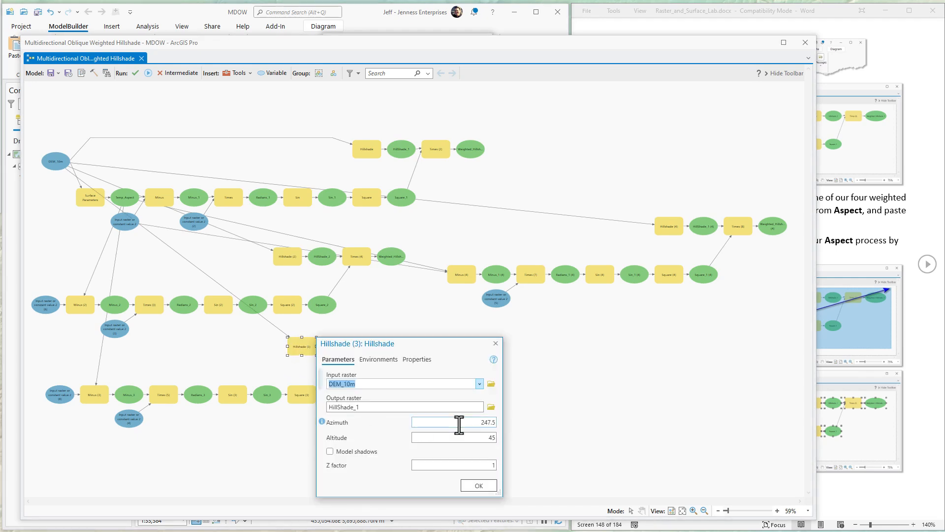
double_click(470, 425)
type("337")
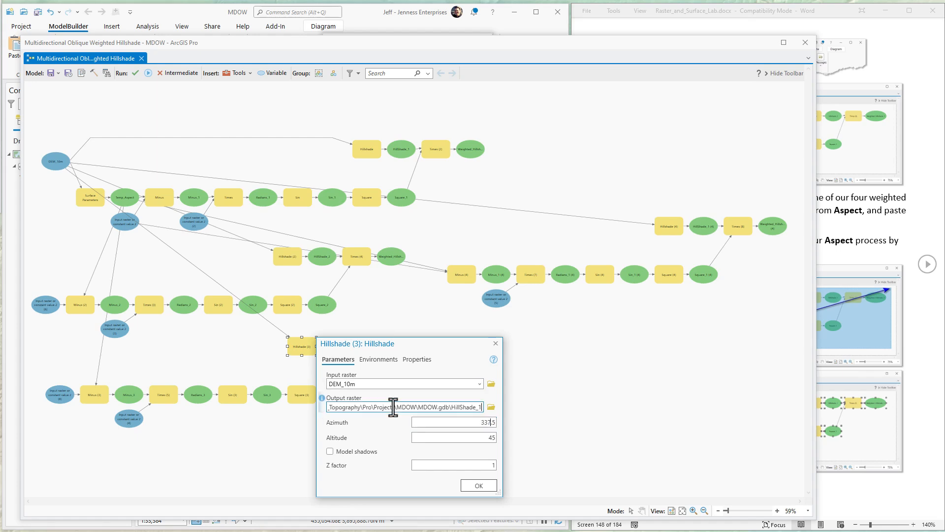
left_click(481, 488)
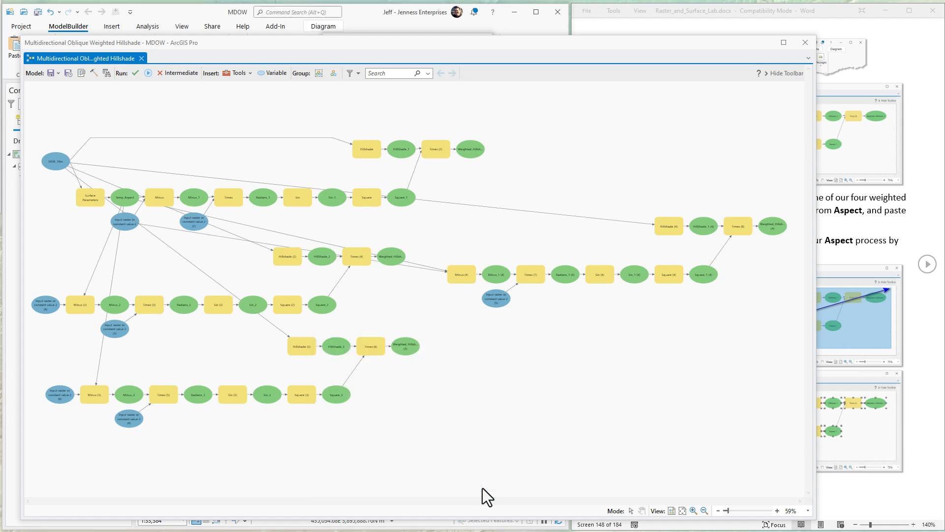
Rename the final output raster of the 337.5° chain to Weighted_Hillshade_3.
left_click(370, 349)
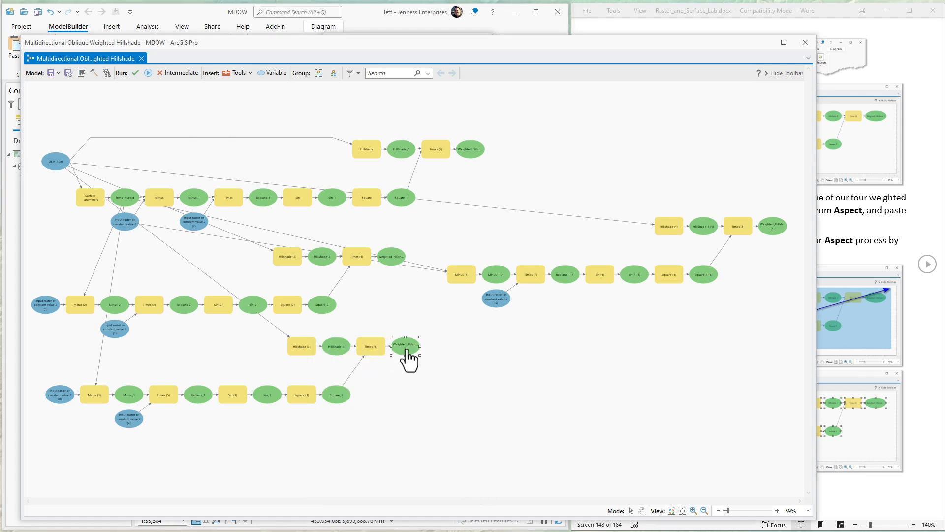
double_click(407, 349)
left_click(507, 386)
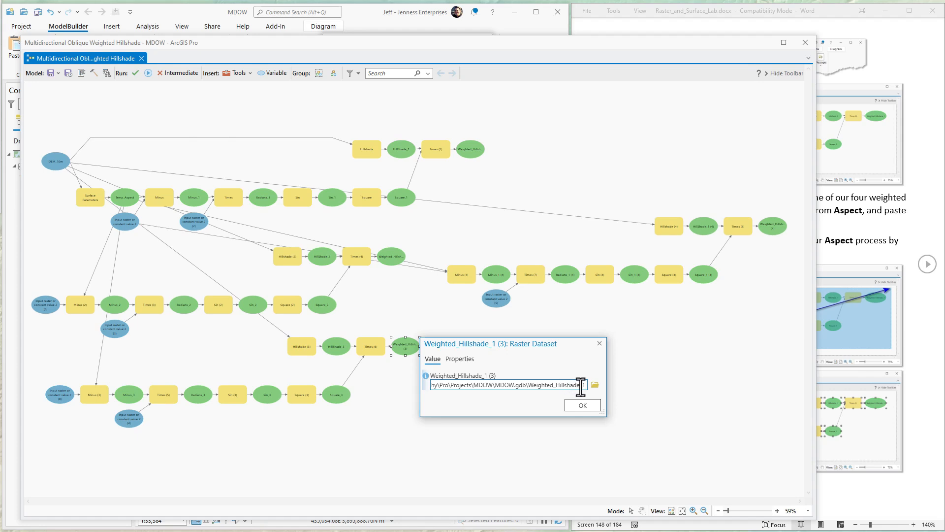
left_click(585, 405)
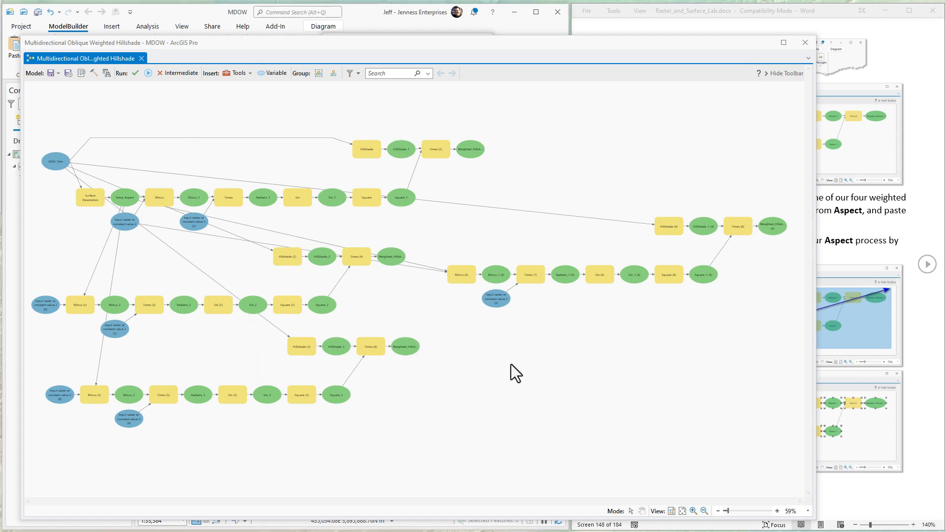
In Minus (4), set the second input constant to 22.5 and name the output raster Minus_4.
double_click(457, 277)
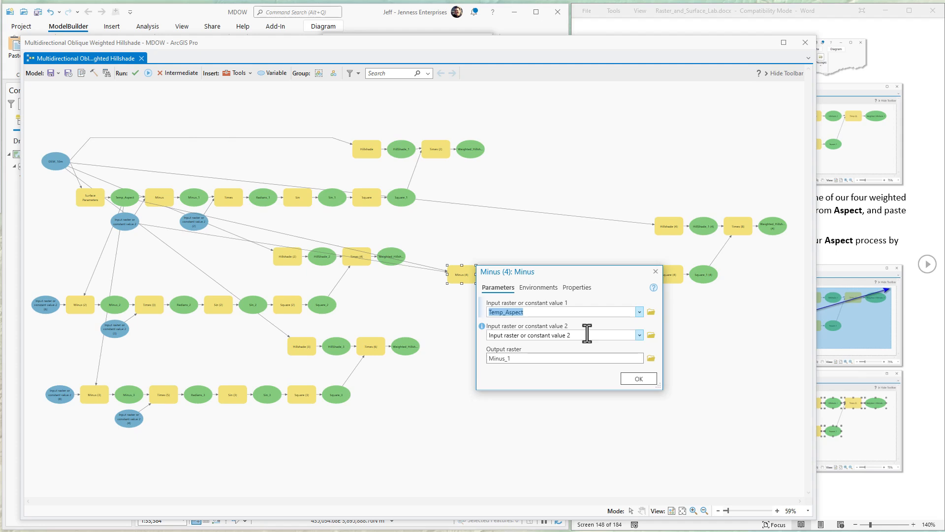
left_click(587, 333)
type("225")
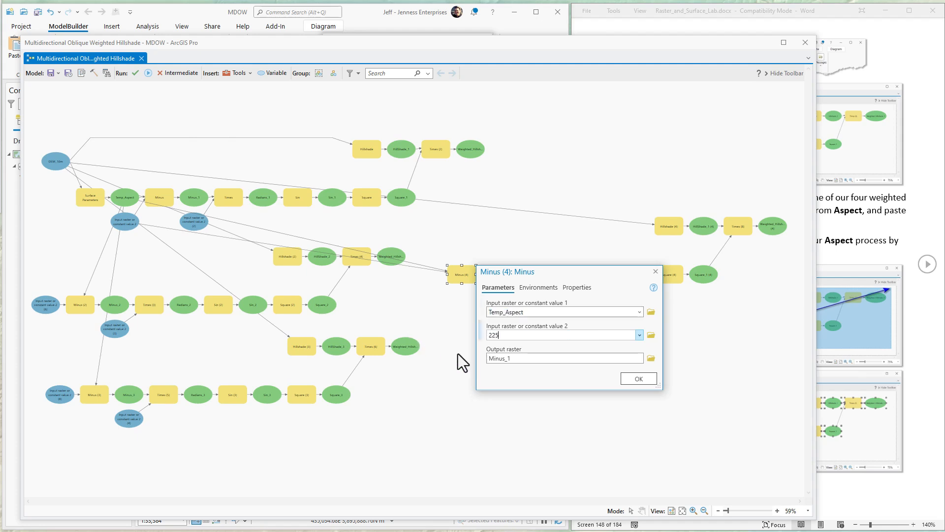
left_click(537, 358)
double_click(495, 335)
type("22")
left_click(532, 358)
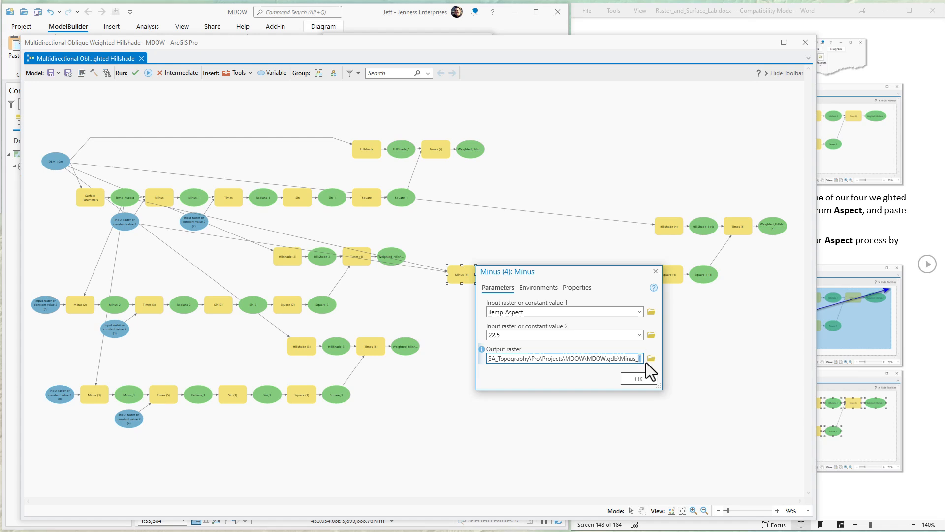
left_click(639, 379)
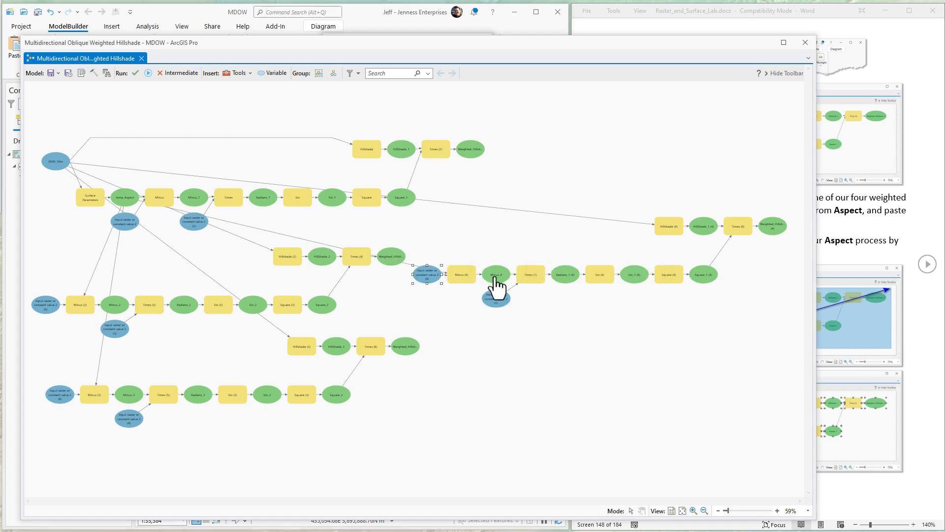
Rename the output raster of Times (7) to Radians_4.
left_click(532, 275)
left_click(554, 277)
double_click(560, 279)
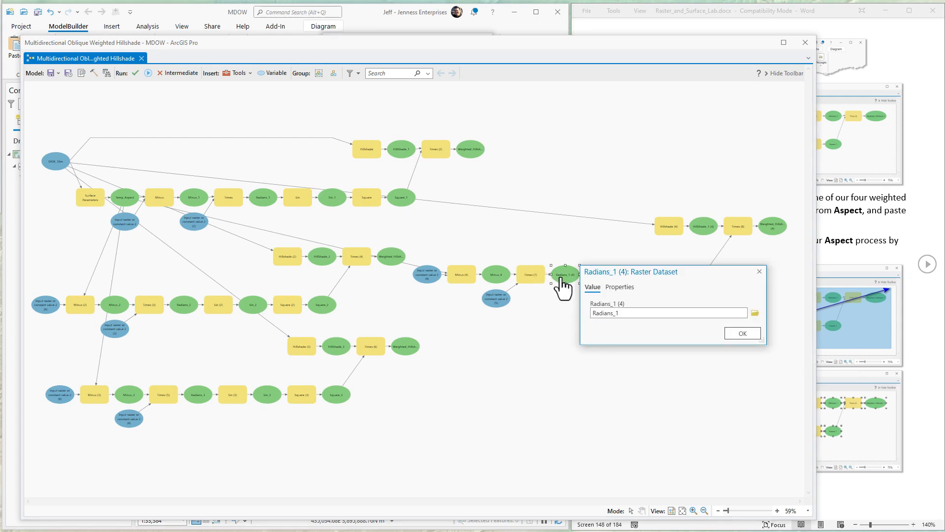
left_click_drag(640, 313, 690, 315)
left_click(745, 313)
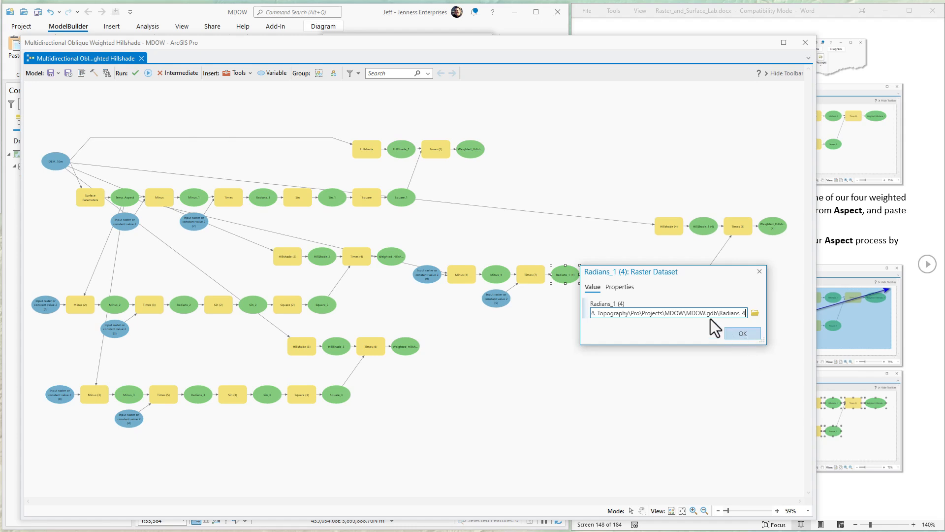
left_click(744, 334)
In the 22.5° chain, rename the Sin (4) output raster to Sin_4 and the Square (4) output raster to Square_4.
double_click(635, 286)
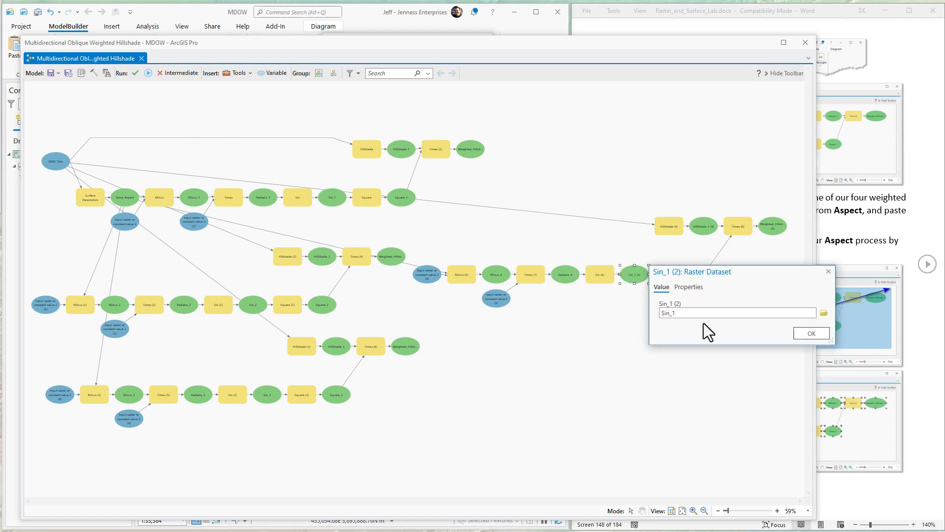
left_click(692, 313)
type("4")
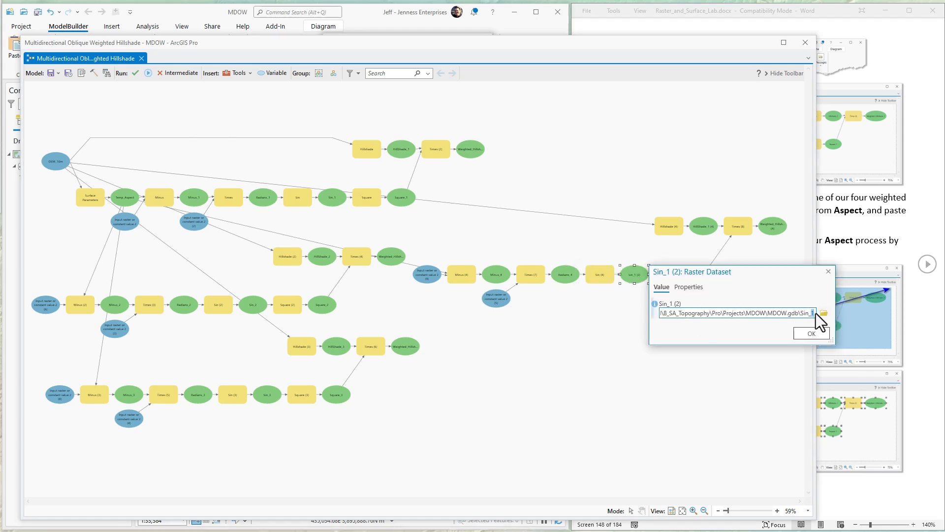
left_click(815, 333)
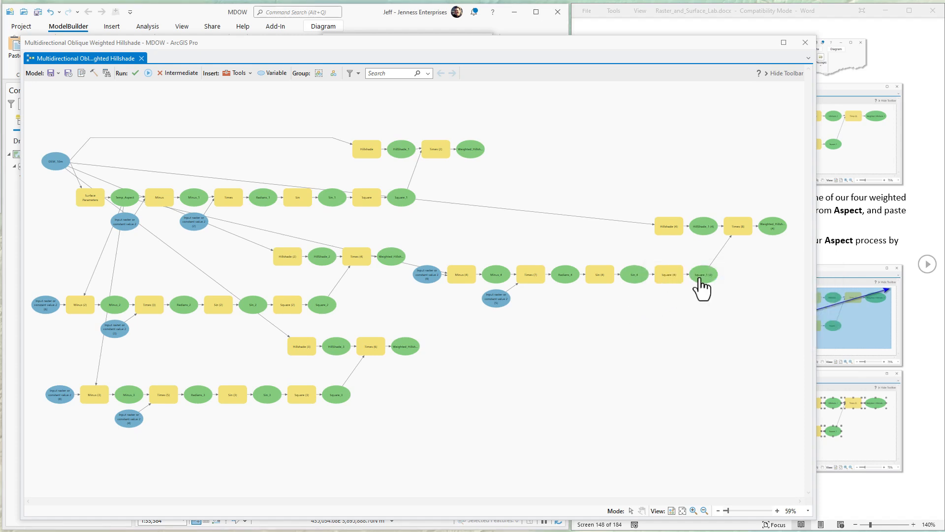
double_click(701, 279)
left_click(813, 314)
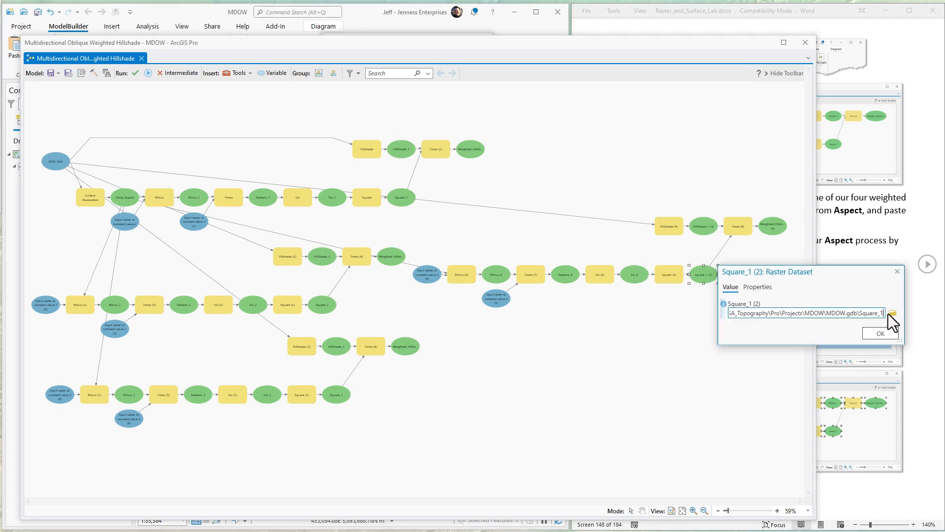
left_click(885, 334)
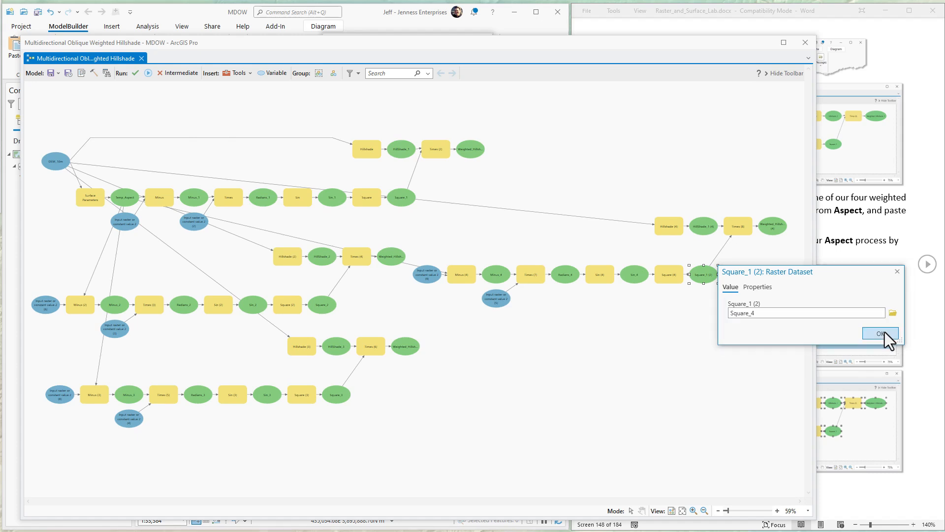
In Hillshade (4), set the azimuth to 22.5 and name the output raster HillShade_4.
double_click(668, 229)
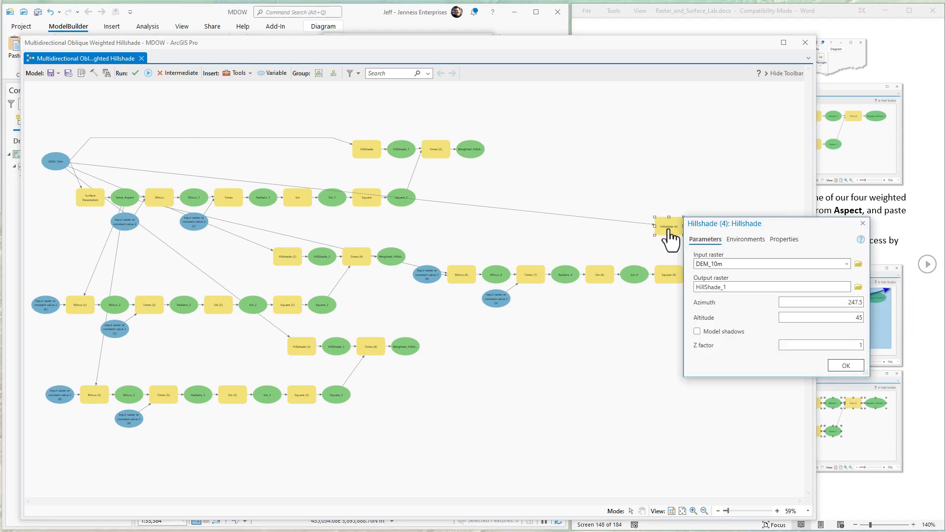
left_click(844, 302)
left_click(859, 303)
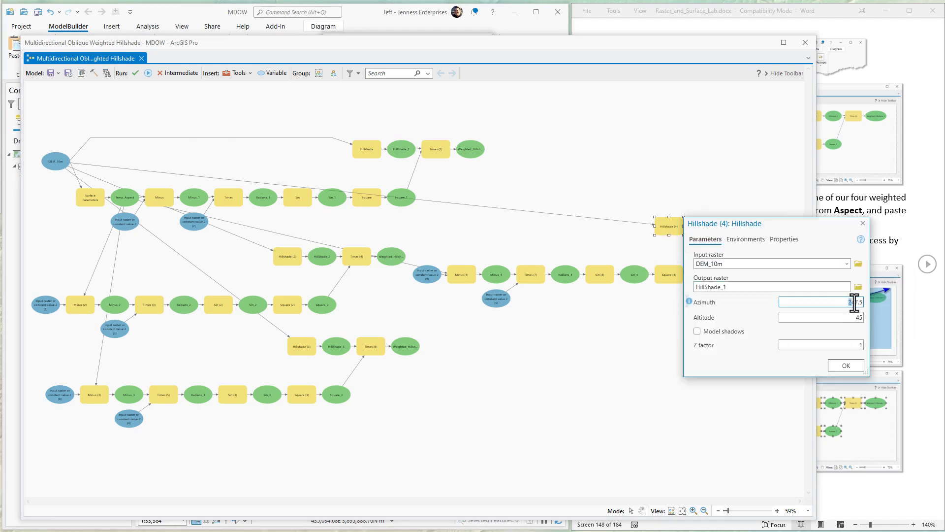
key("BackSpace")
key("BackSpace")
key("BackSpace")
type("2.")
left_click(761, 288)
key("BackSpace")
type("4")
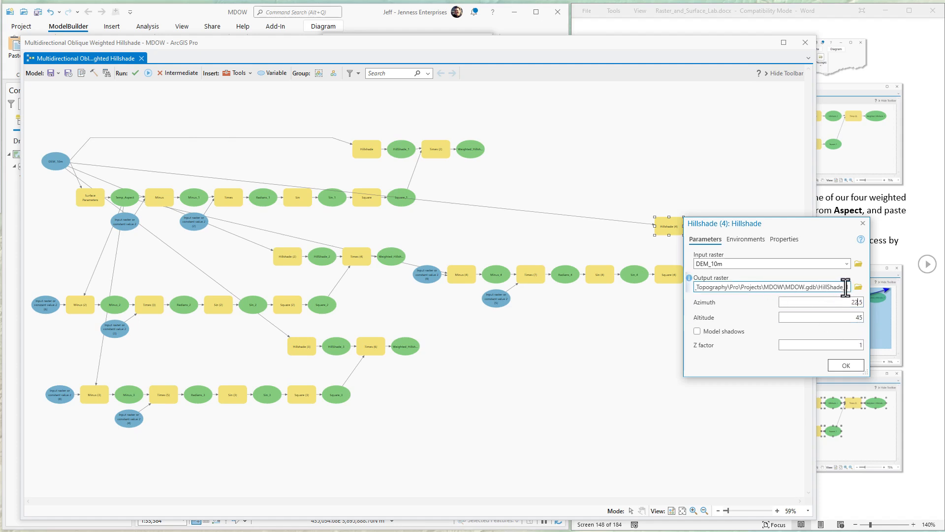
left_click(856, 369)
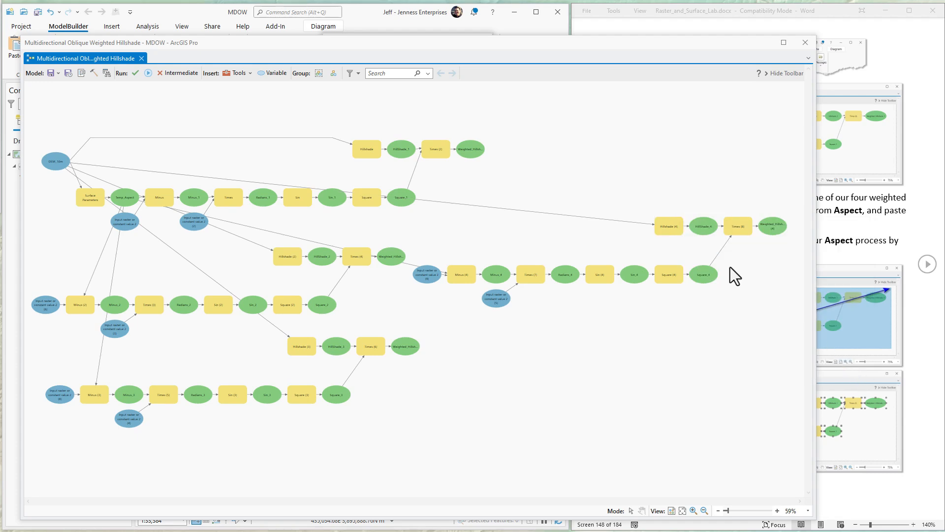
Rename the final output raster of the 22.5° chain to Weighted_Hillshade_4.
mouse_move(725, 248)
double_click(773, 227)
left_click(658, 264)
key("End")
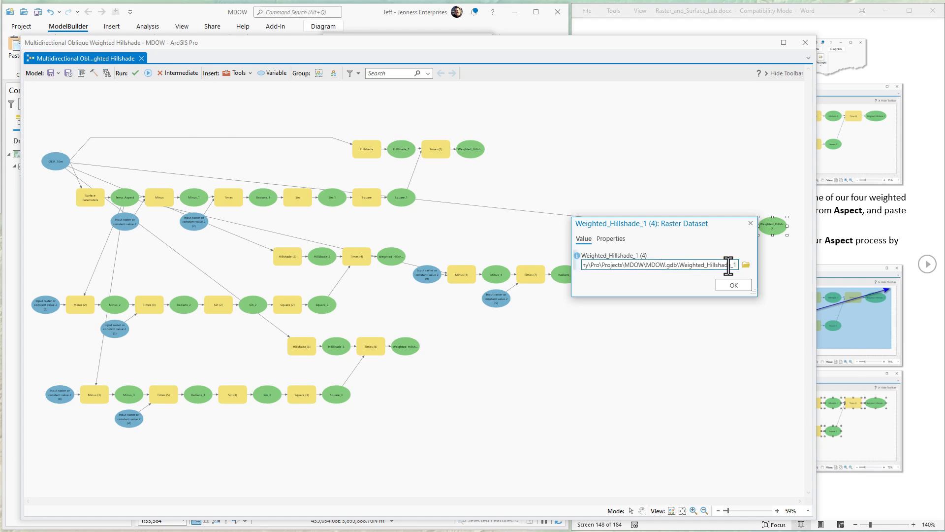
left_click_drag(733, 265, 739, 266)
type("4")
left_click(737, 283)
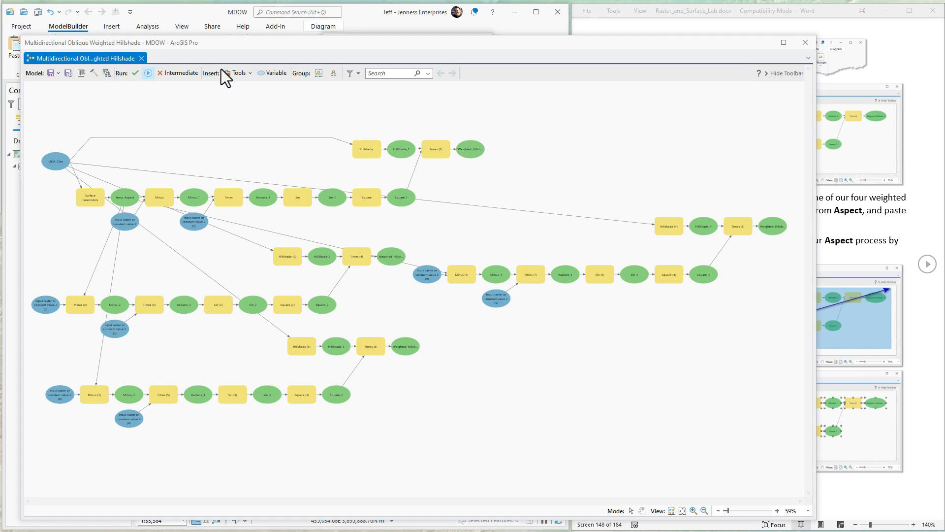
Uncover the main window's ModelBuilder commands and arrange the whole model diagram with Auto Layout.
left_click_drag(276, 49, 283, 81)
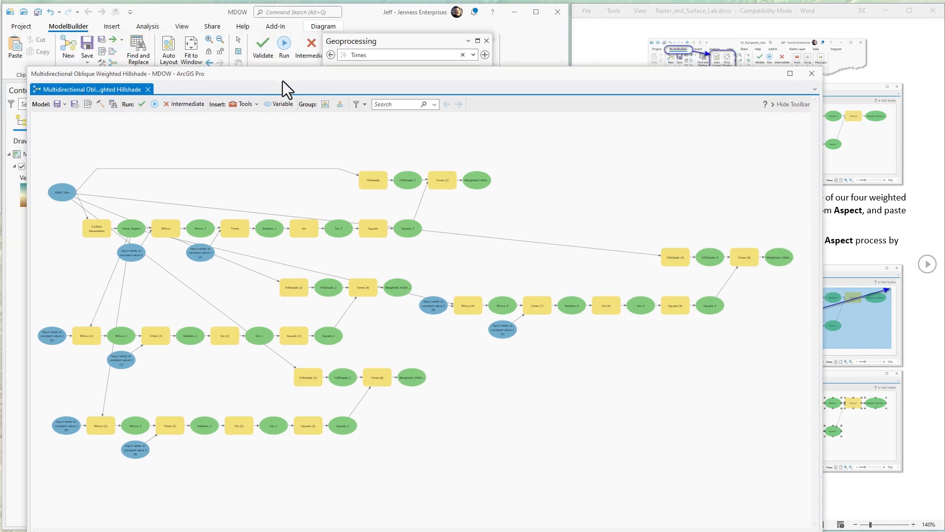
left_click(168, 56)
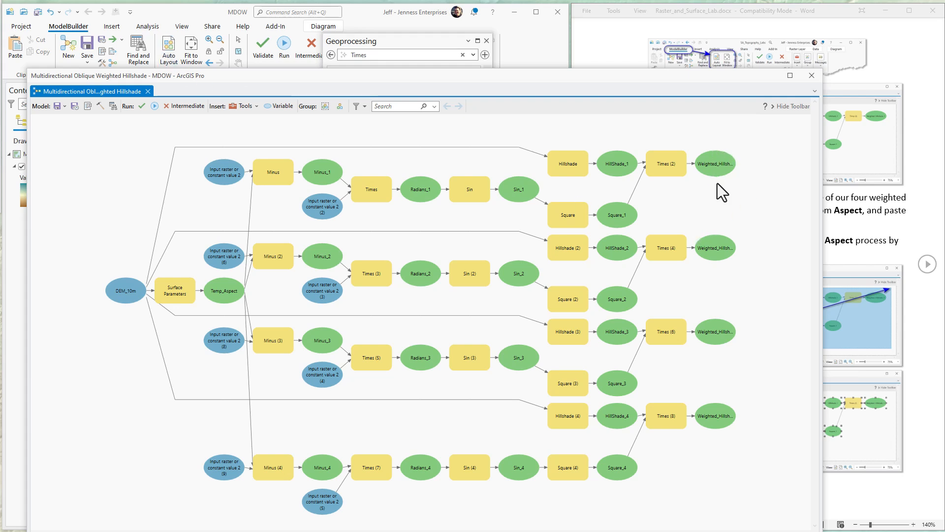
Find the Spatial Analyst Raster Calculator tool and add it to the model diagram below the weighted hillshade outputs.
left_click(711, 332)
left_click(729, 219)
left_click(407, 56)
left_click_drag(408, 56, 344, 57)
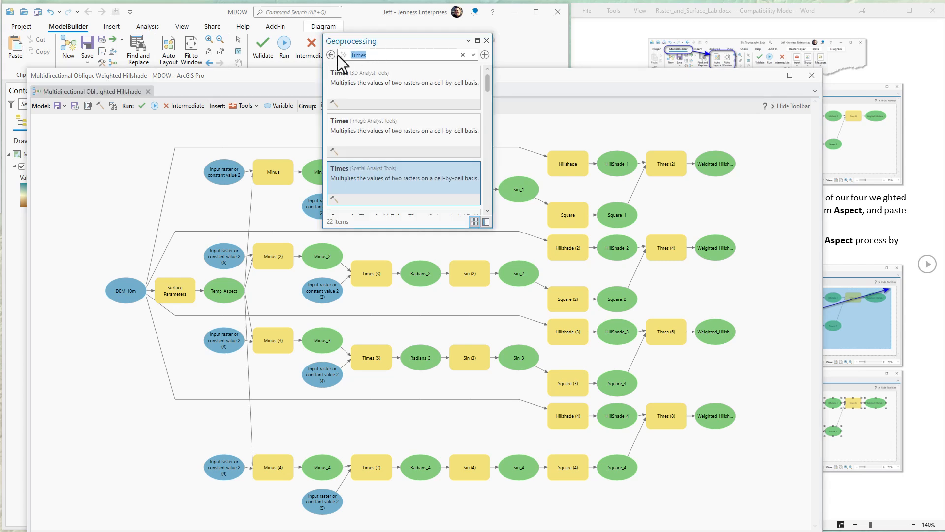
type("Raster Calculator")
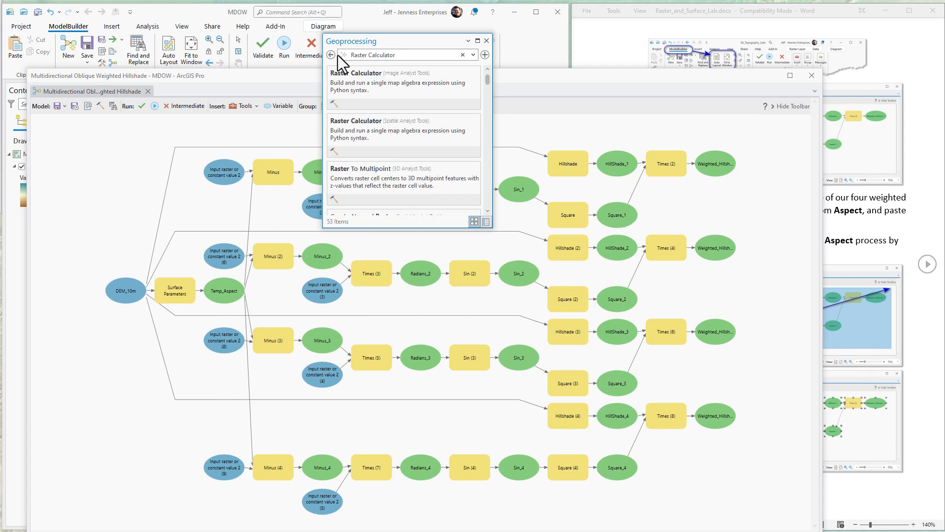
left_click_drag(356, 132, 713, 477)
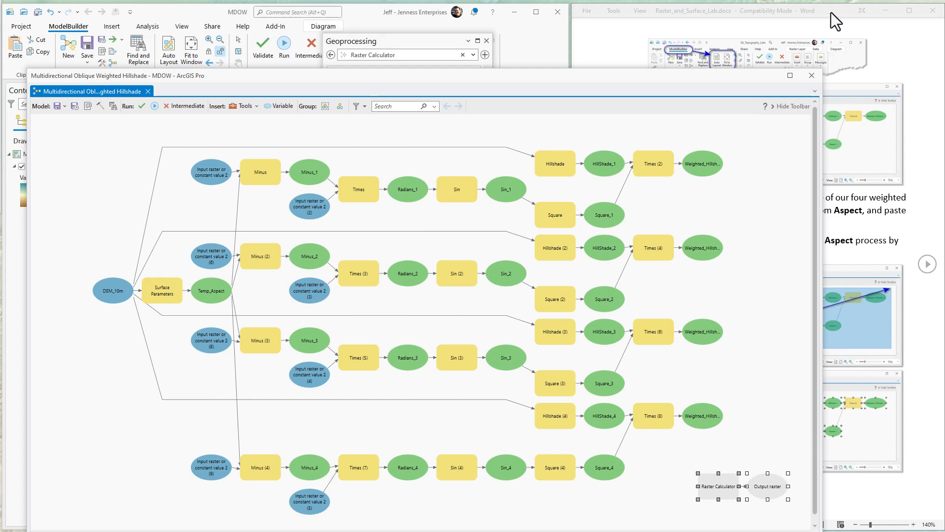
Switch to the lab document in Word, page forward to the Raster Calculator expression instructions, and return to the model.
left_click(832, 13)
left_click(928, 265)
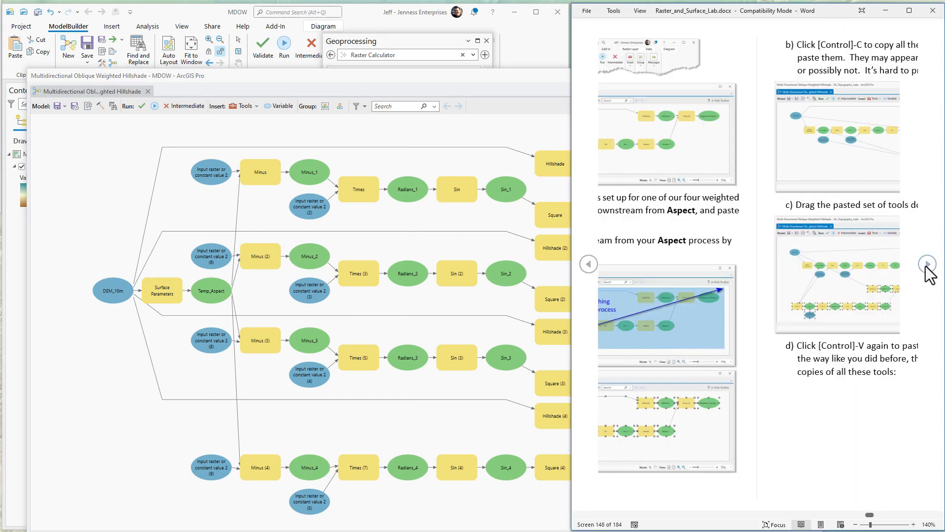
left_click(928, 264)
left_click(928, 264)
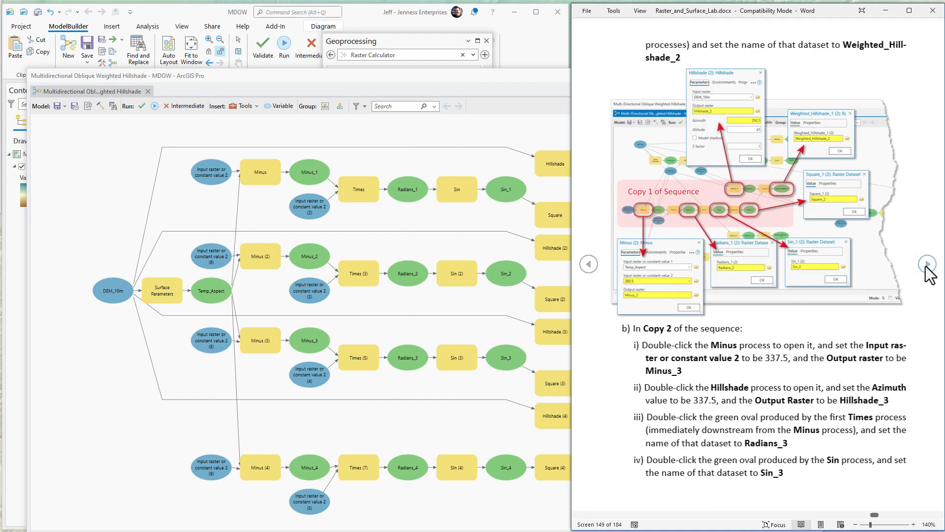
left_click(928, 264)
left_click(927, 264)
left_click(927, 264)
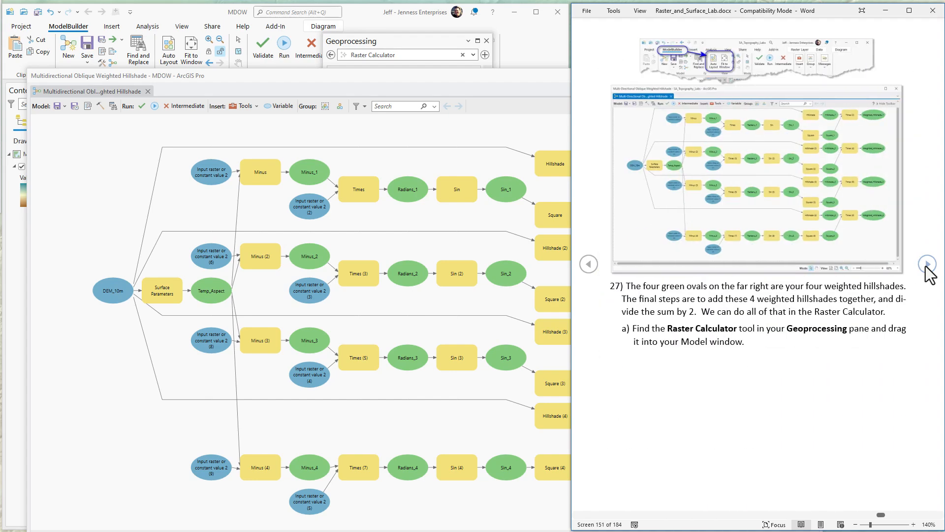
left_click(927, 264)
left_click(927, 265)
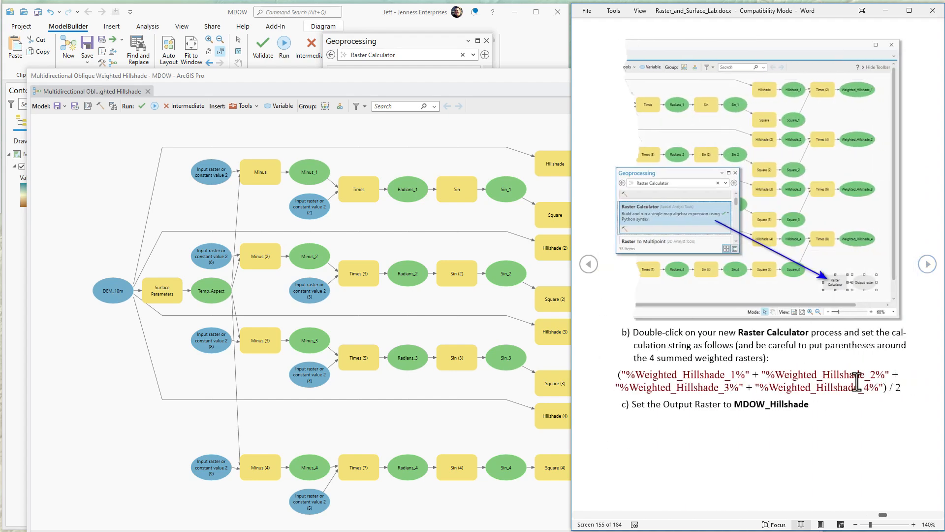
left_click(484, 87)
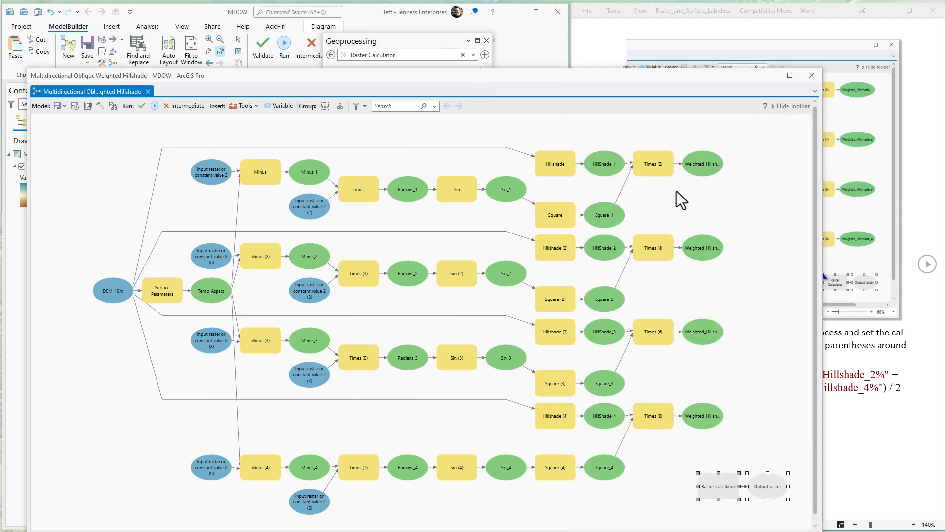
Open the new Raster Calculator process, widen its dialog, and start the expression with an opening parenthesis and "%Weighted_Hillshade_1%".
double_click(715, 490)
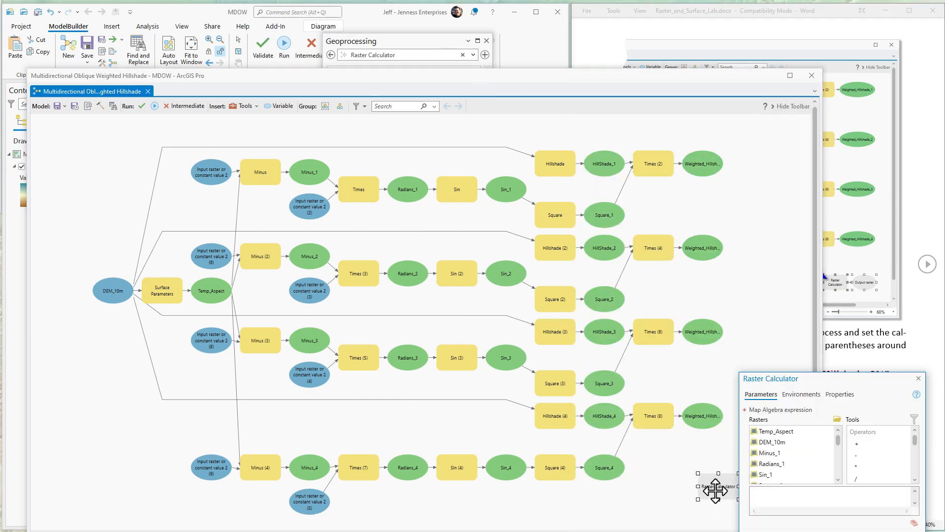
left_click_drag(812, 373, 616, 275)
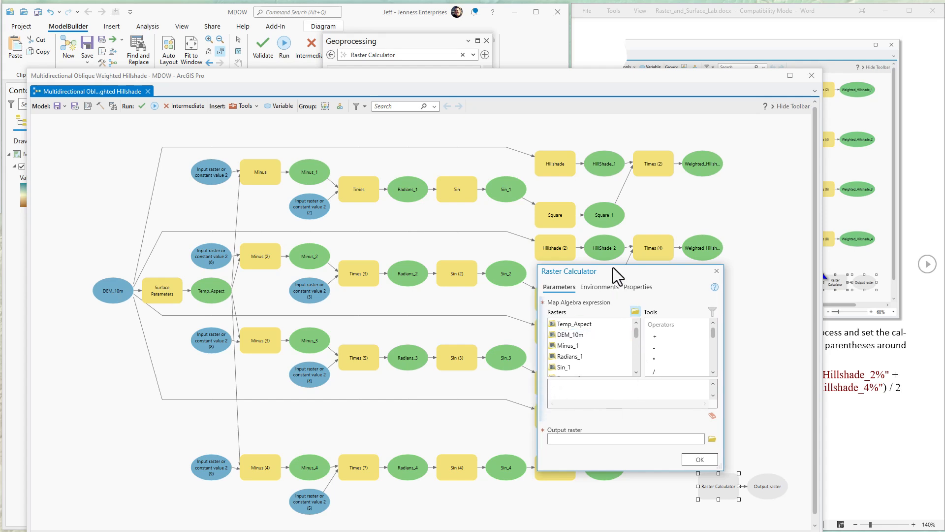
left_click_drag(616, 276, 606, 135)
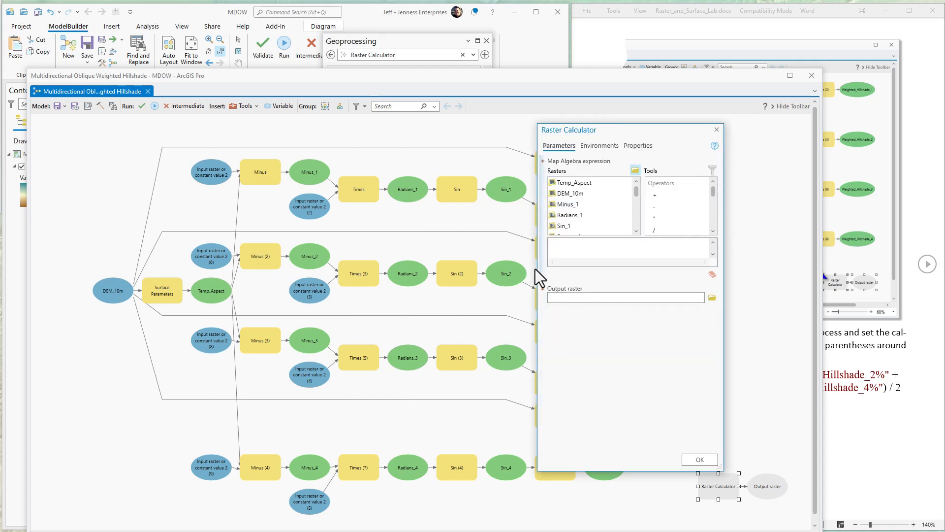
left_click_drag(537, 272, 387, 278)
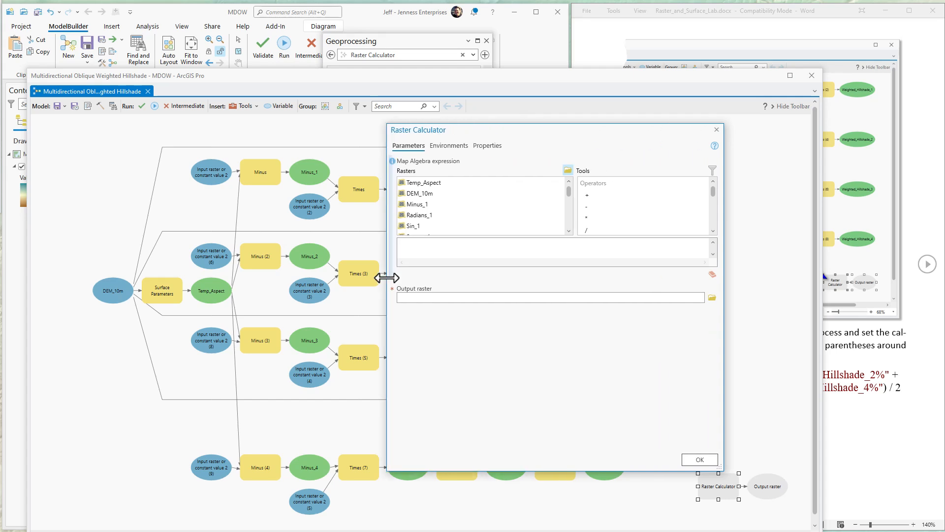
left_click(412, 248)
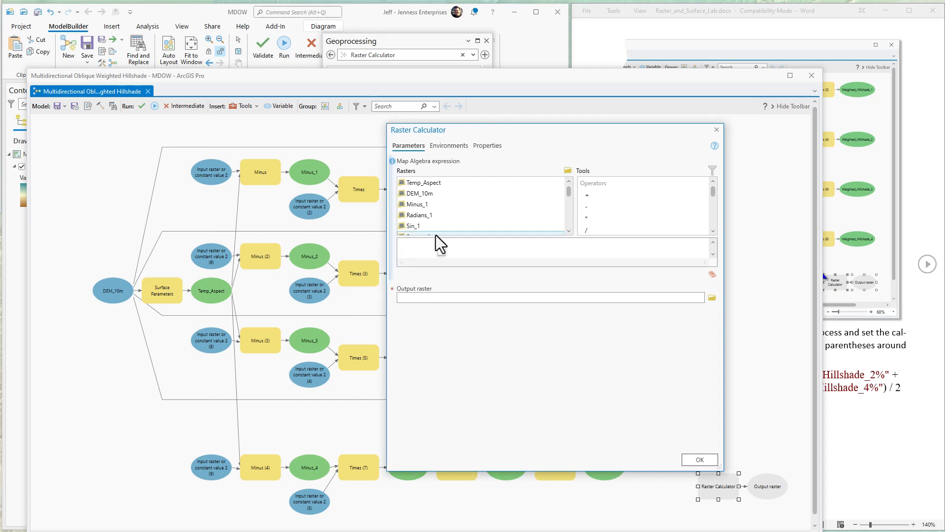
type("(")
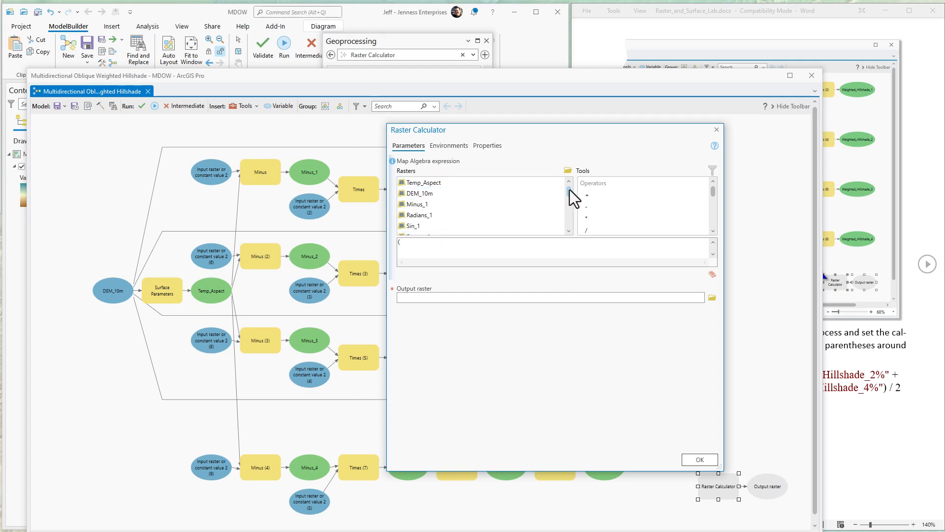
left_click_drag(569, 190, 570, 199)
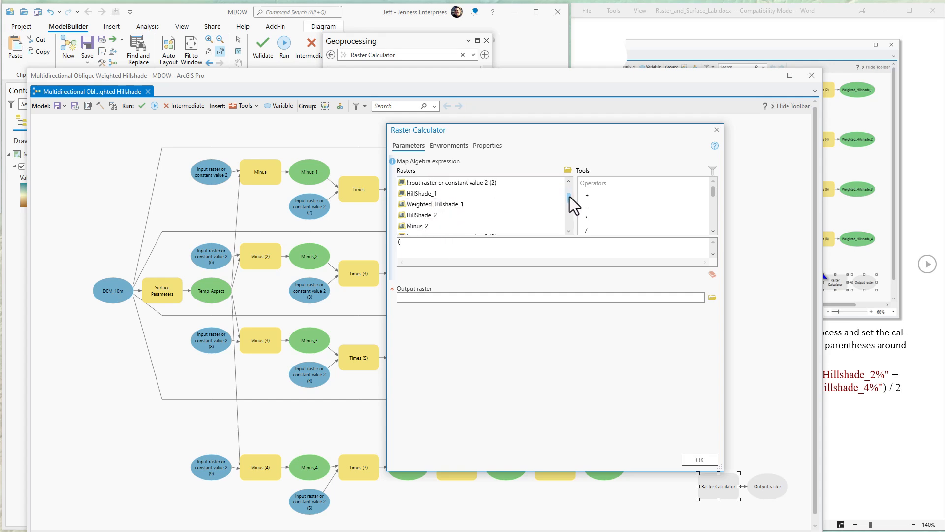
double_click(451, 204)
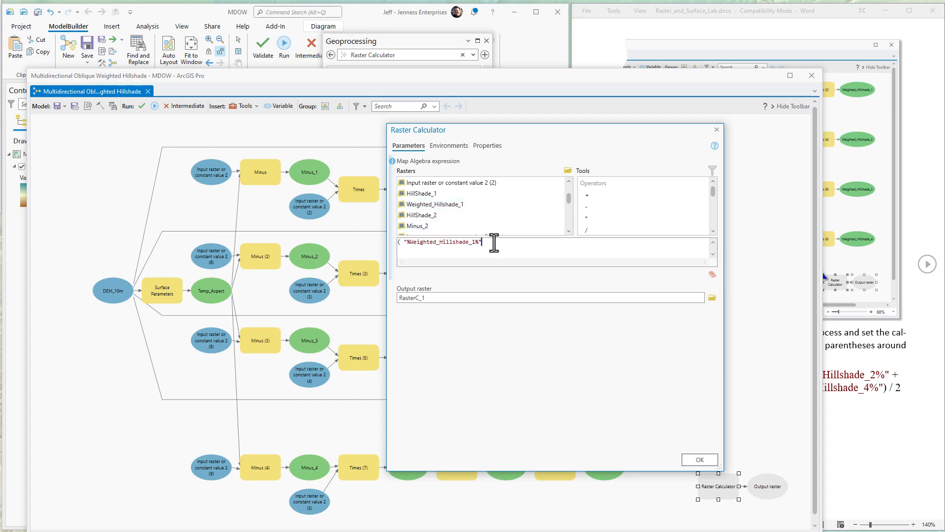
Complete the expression by adding Weighted_Hillshade_2, Weighted_Hillshade_3 and Weighted_Hillshade_4, closing the parenthesis and dividing the sum by 2.
double_click(586, 195)
left_click_drag(569, 198, 566, 207)
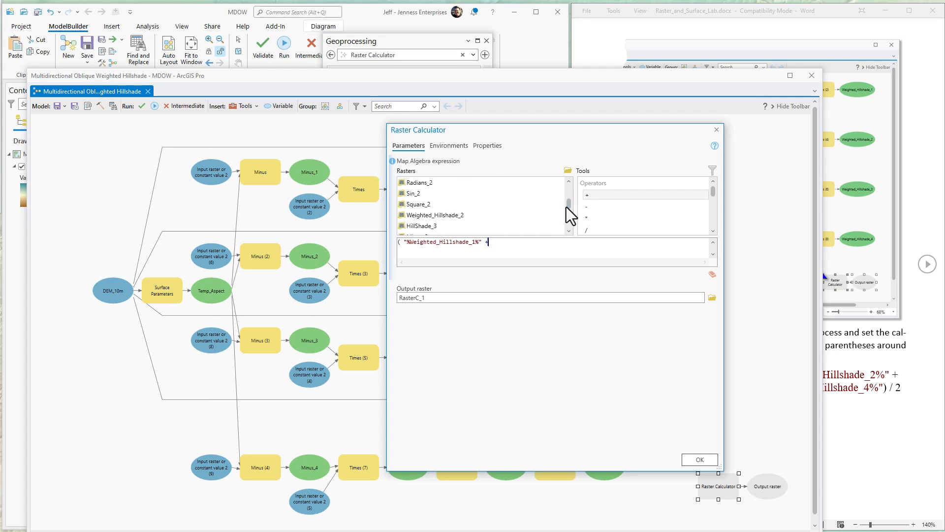
double_click(451, 214)
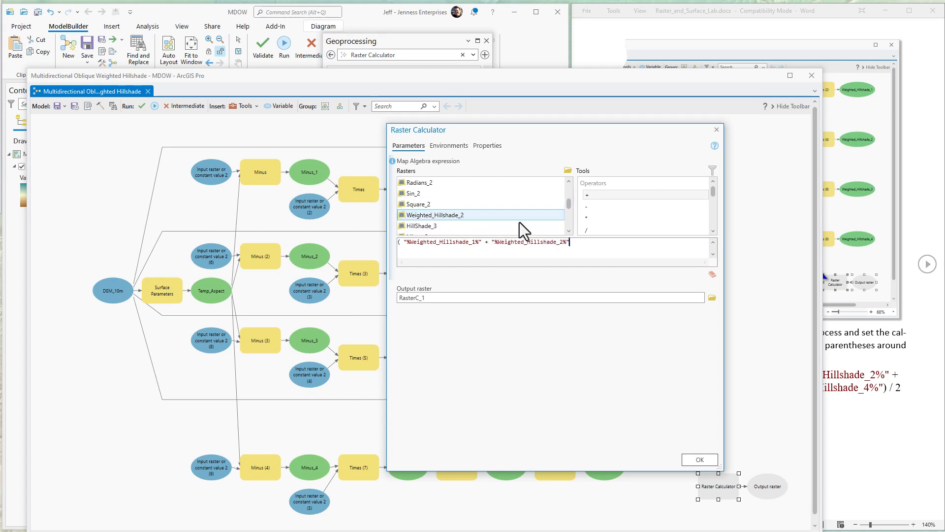
double_click(592, 196)
left_click_drag(568, 204, 571, 211)
double_click(456, 216)
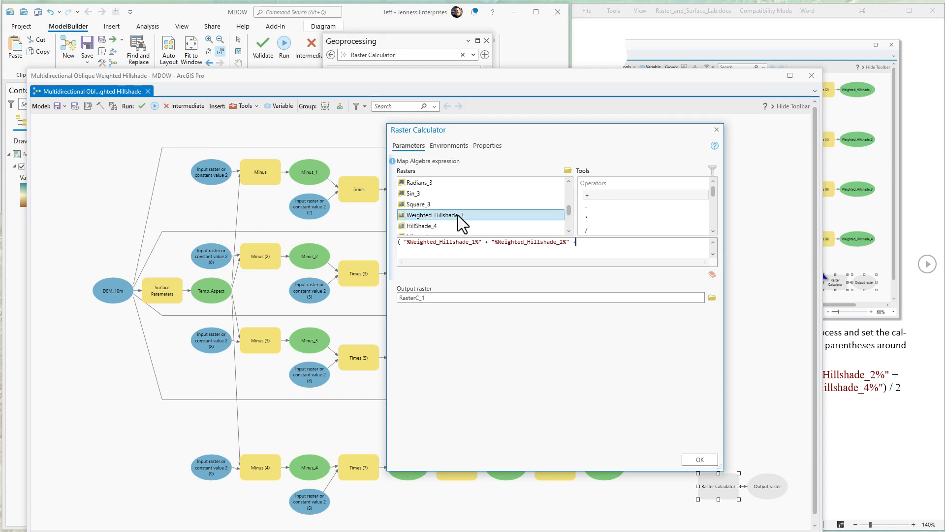
double_click(587, 195)
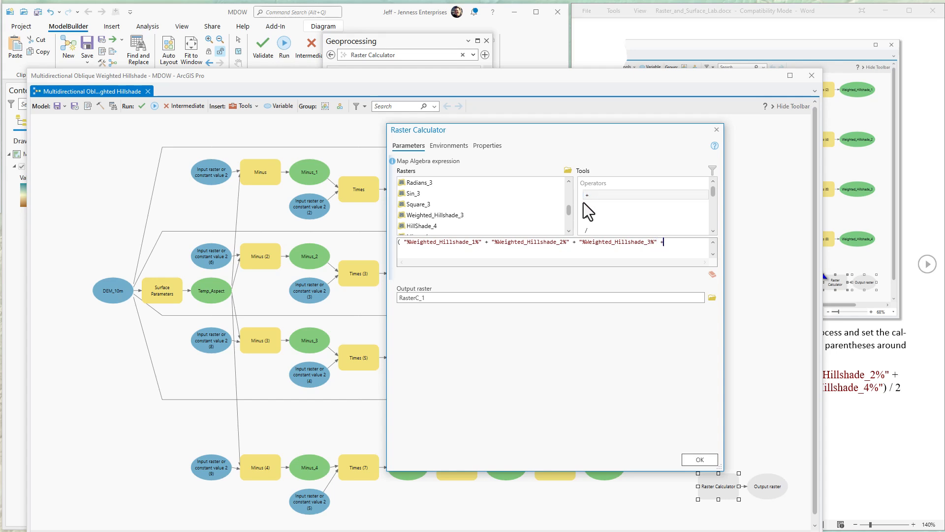
left_click_drag(569, 212, 568, 220)
double_click(453, 214)
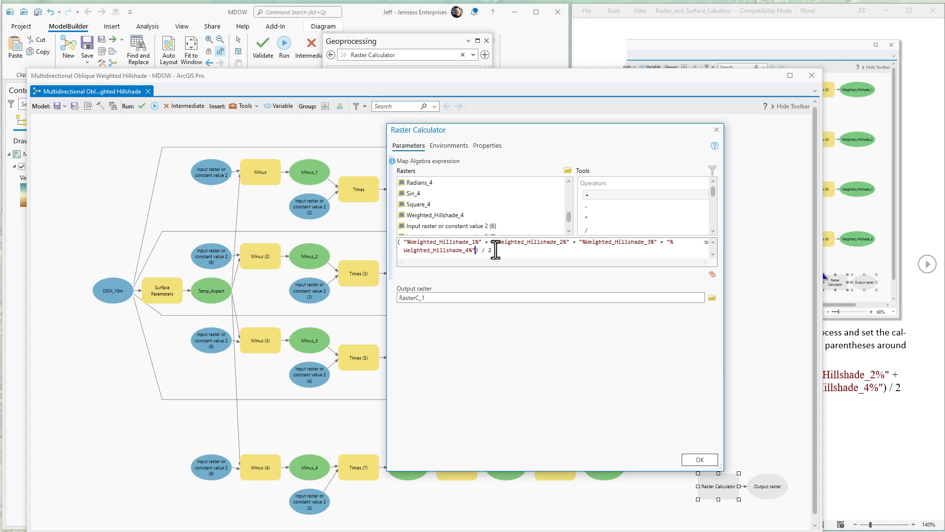
Name the Raster Calculator output raster MDOW in MDOW.gdb and accept the tool's settings.
left_click(466, 297)
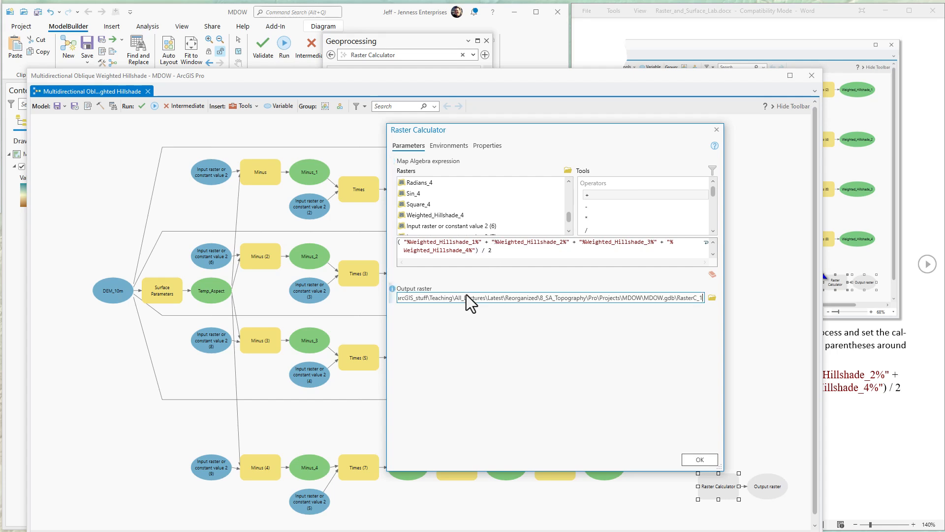
double_click(680, 298)
type("MDOW")
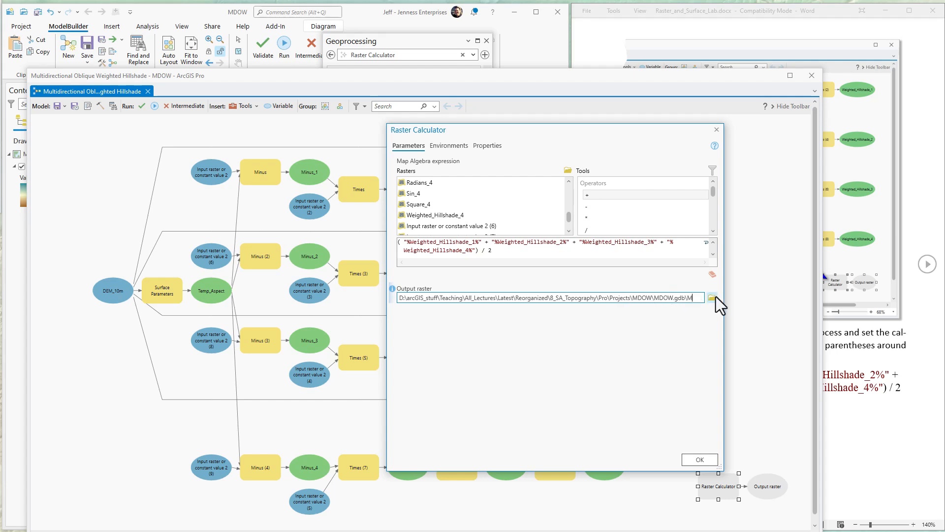
left_click(680, 333)
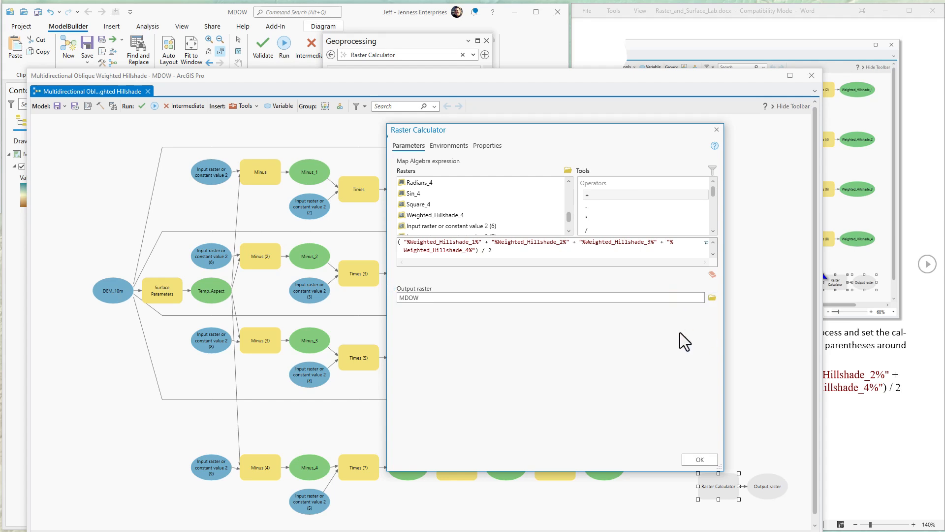
left_click(699, 459)
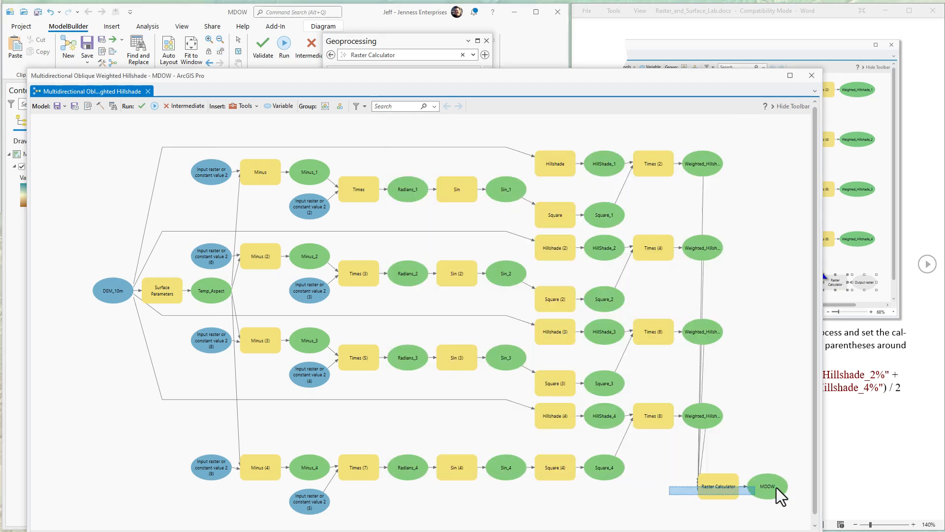
Rearrange the diagram with Auto Layout, including the Raster Calculator process, and validate the entire model.
left_click_drag(717, 486, 773, 363)
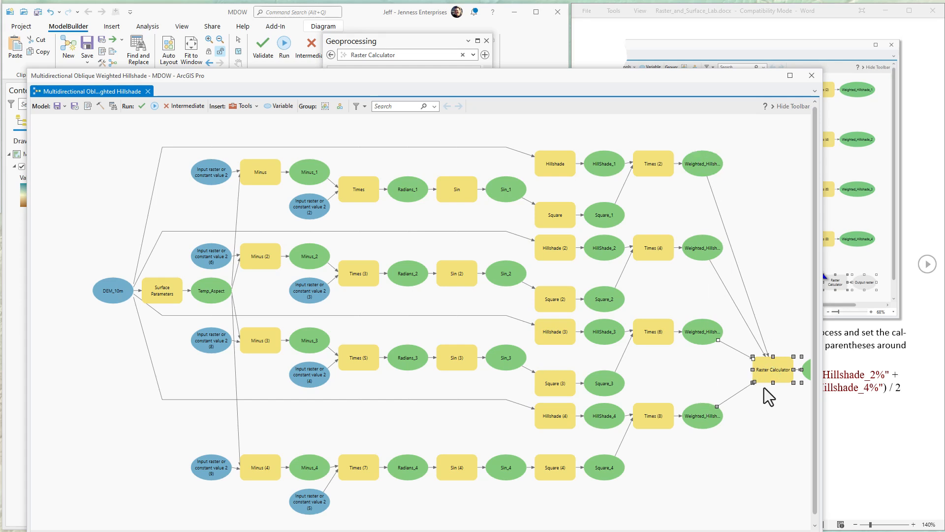
left_click(783, 335)
left_click(167, 58)
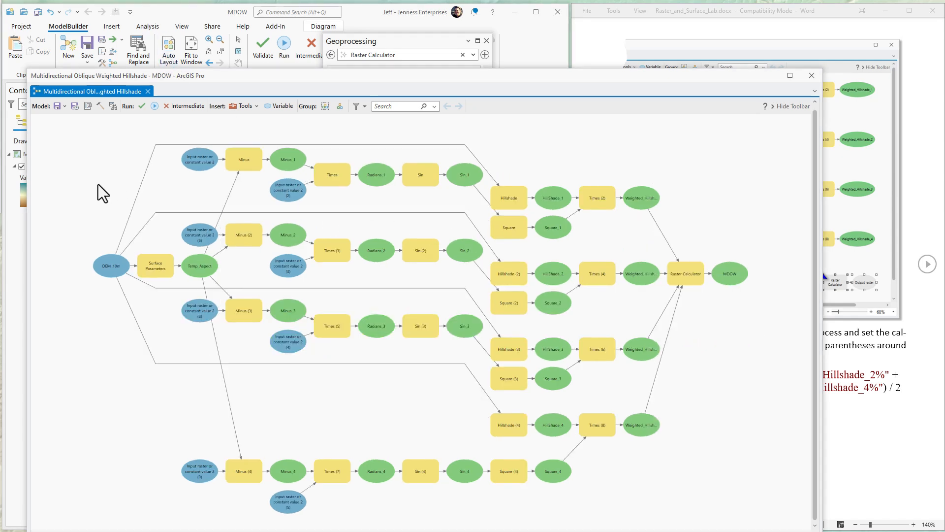
left_click(142, 106)
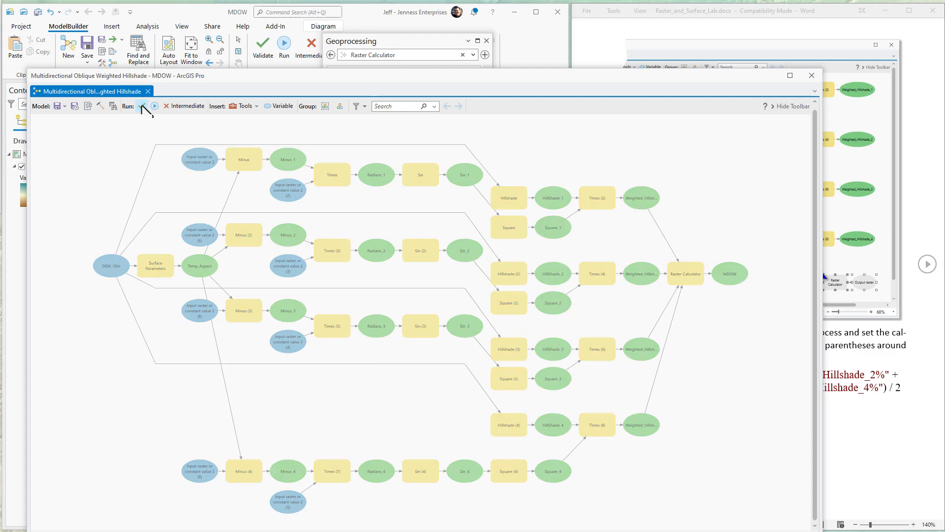
Move the floating Geoprocessing window clear of the main ArcGIS Pro window and reposition the model window so its whole diagram shows.
left_click_drag(288, 73, 295, 81)
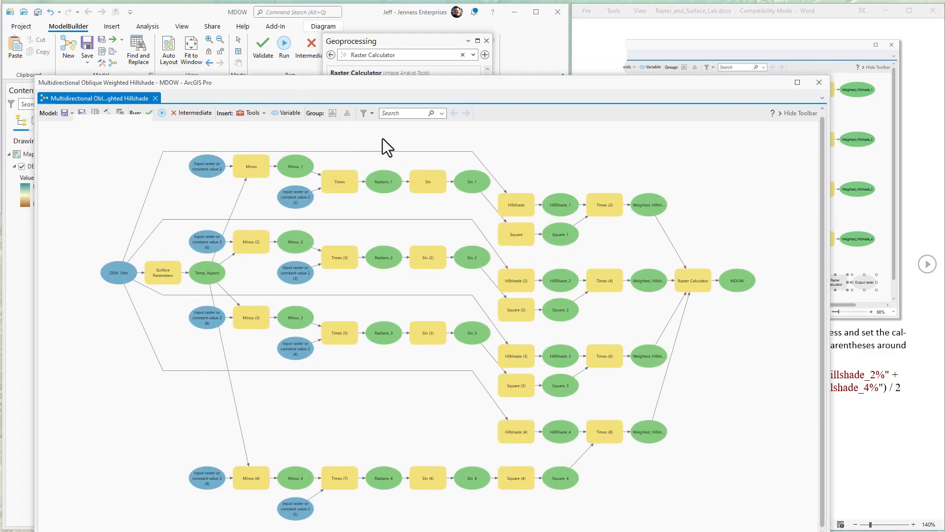
left_click_drag(383, 138, 445, 157)
left_click_drag(390, 40, 798, 17)
left_click_drag(485, 158, 559, 266)
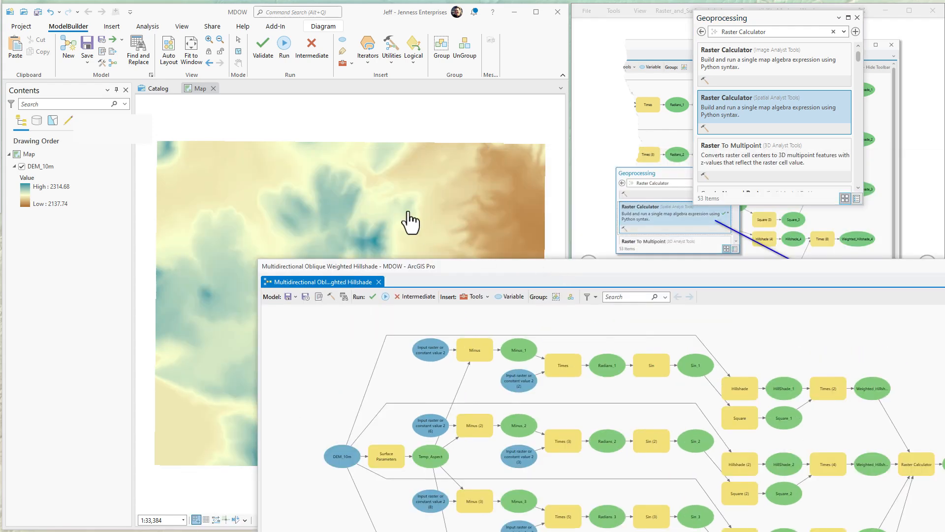
left_click_drag(478, 271, 275, 41)
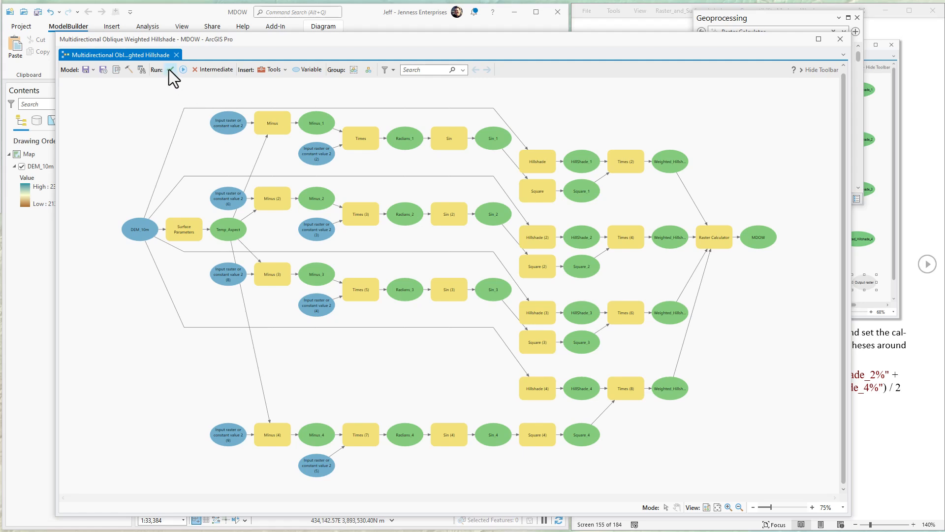
Run the entire model, close its progress report once finished, and move the model window aside to uncover the map.
left_click(182, 69)
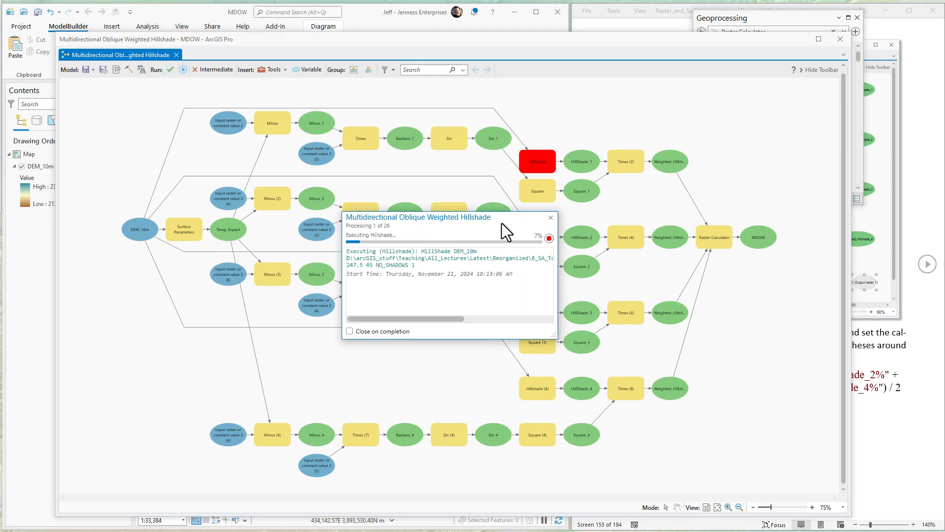
left_click_drag(510, 219, 232, 331)
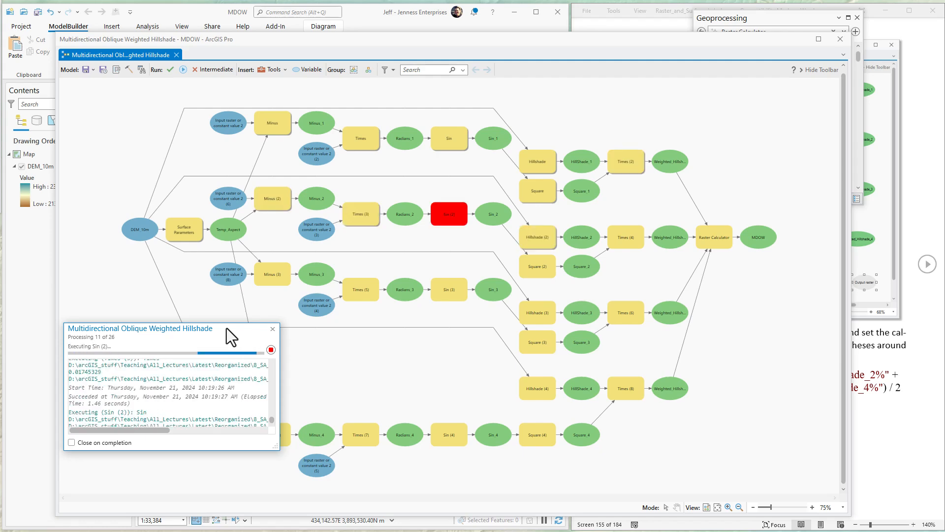
left_click_drag(227, 328, 239, 87)
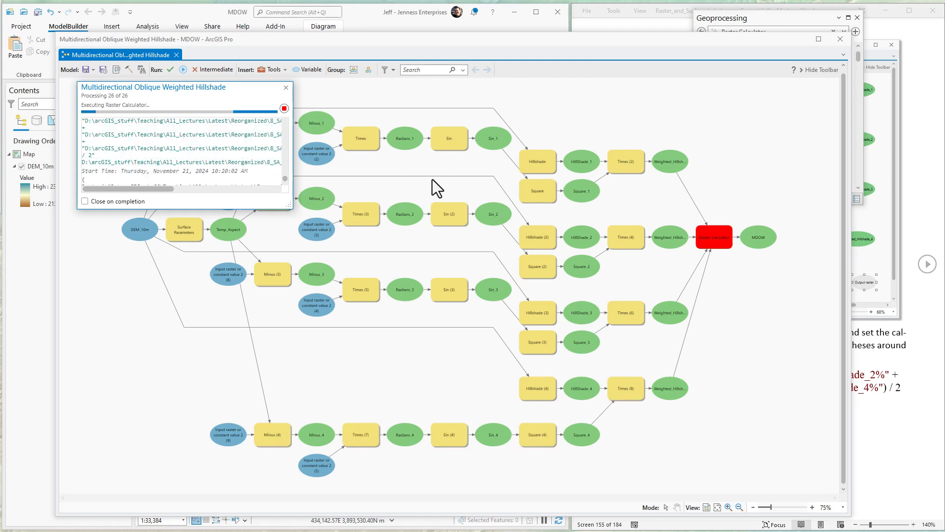
left_click(285, 87)
left_click_drag(353, 39, 519, 172)
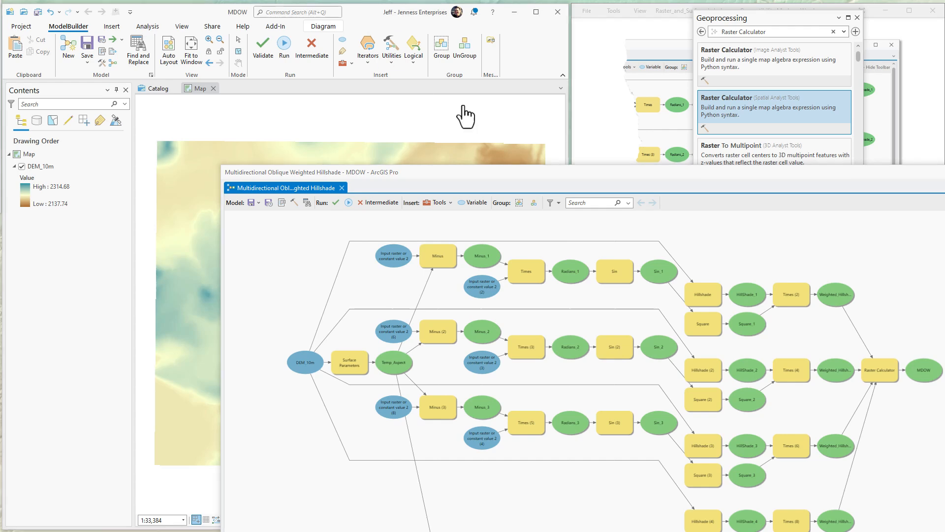
Close the Multidirectional Oblique Weighted Hillshade model and save its changes.
left_click_drag(551, 172, 417, 37)
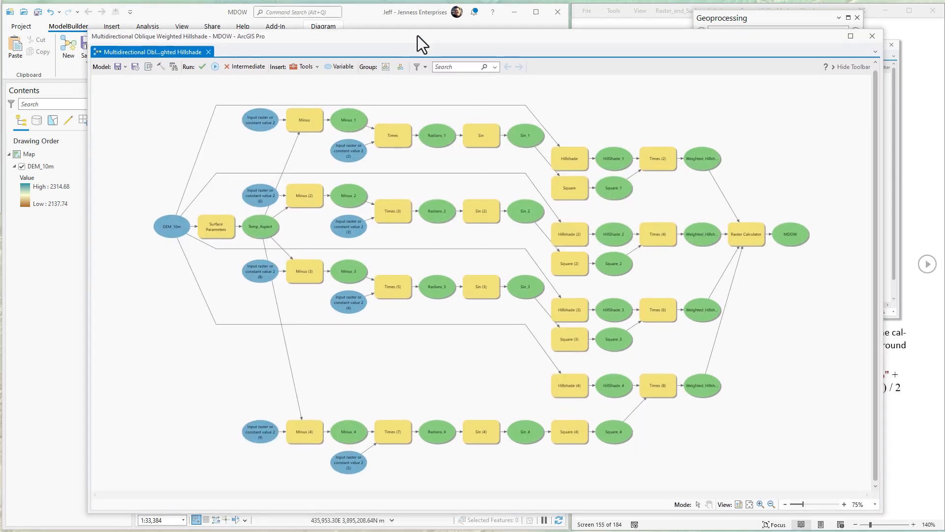
left_click(876, 37)
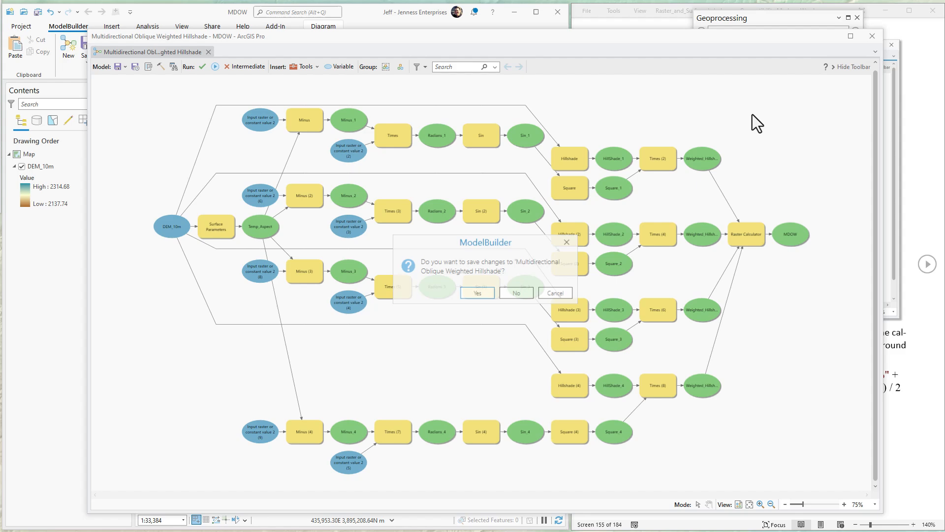
left_click(474, 294)
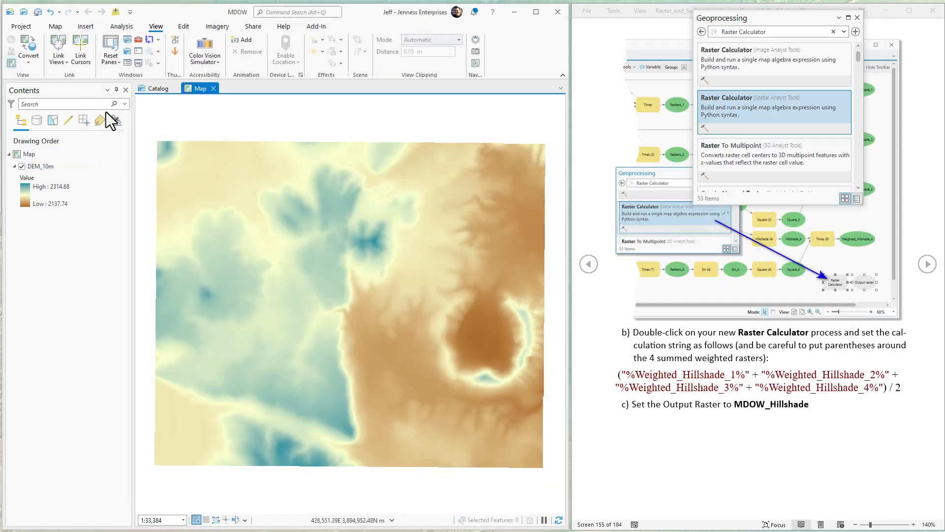
Add the MDOW raster from the project's MDOW.gdb to the current map and display the map.
left_click(155, 87)
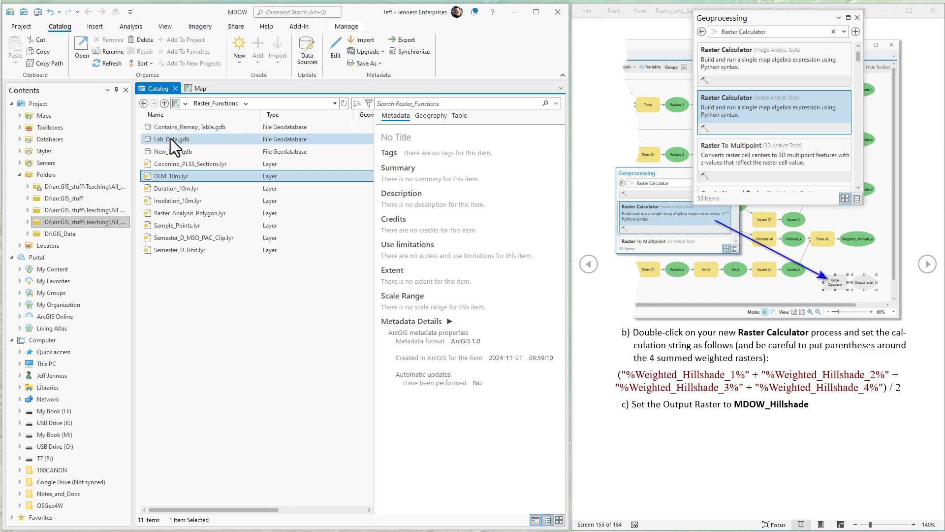
left_click(47, 129)
left_click(58, 138)
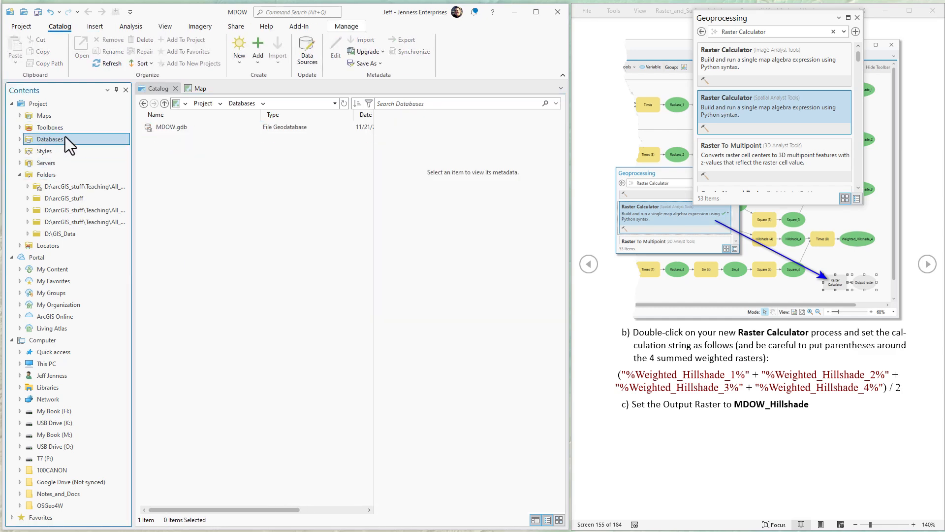
double_click(171, 128)
left_click(159, 175)
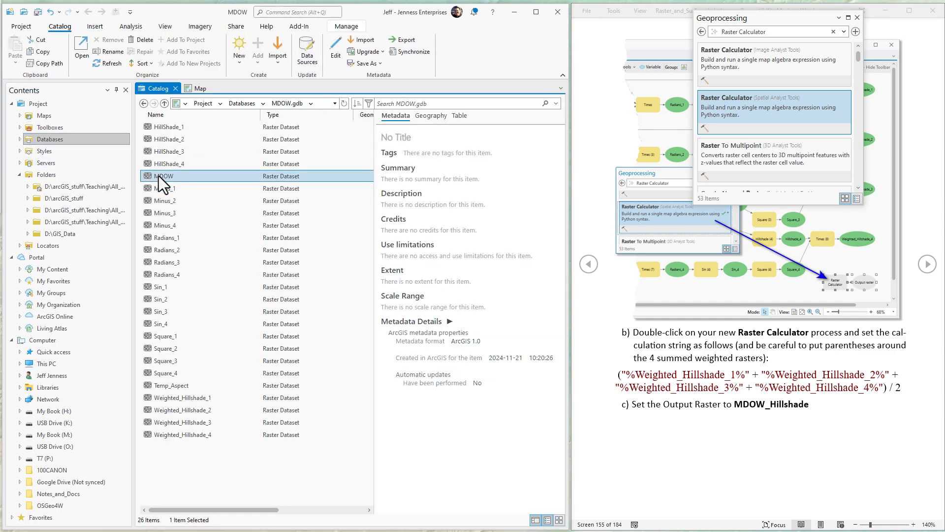
right_click(158, 176)
left_click(177, 186)
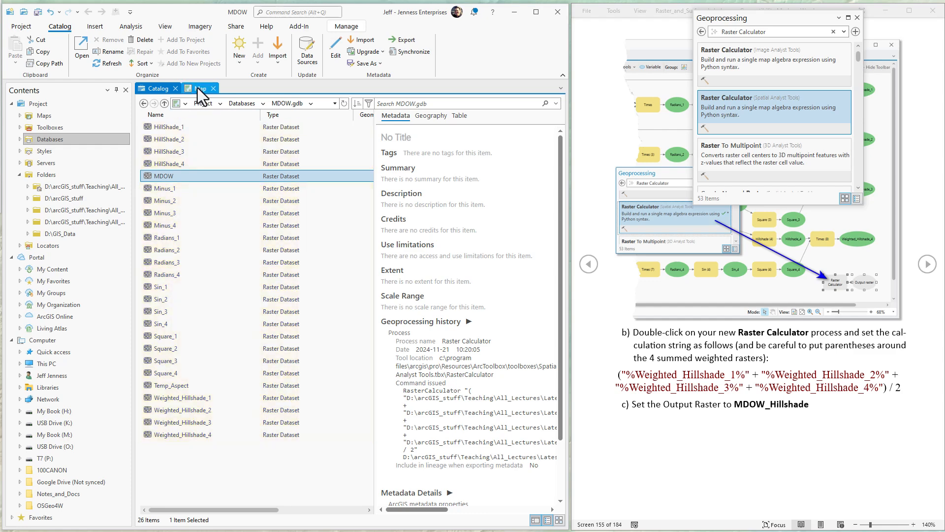
left_click(197, 88)
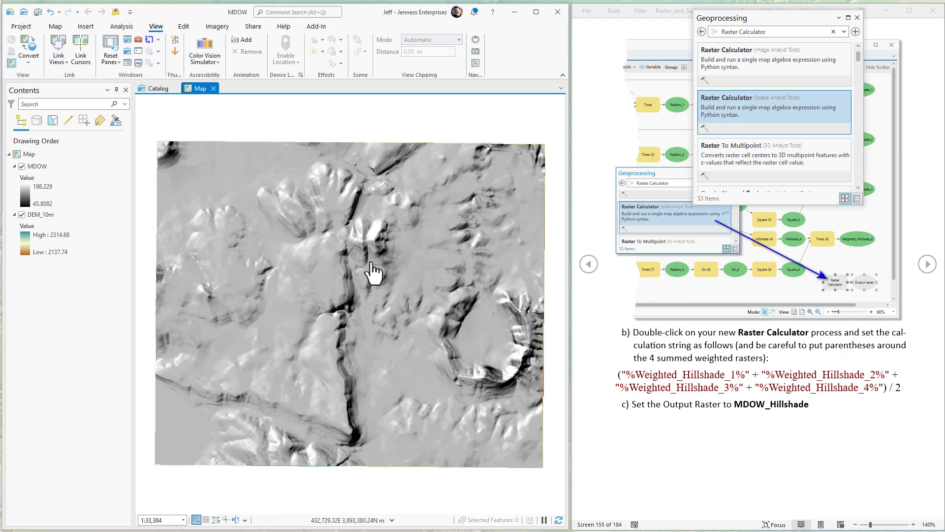
Open the Multidirectional Oblique Weighted Hillshade model from the project's MDOW.atbx toolbox for editing.
left_click(158, 91)
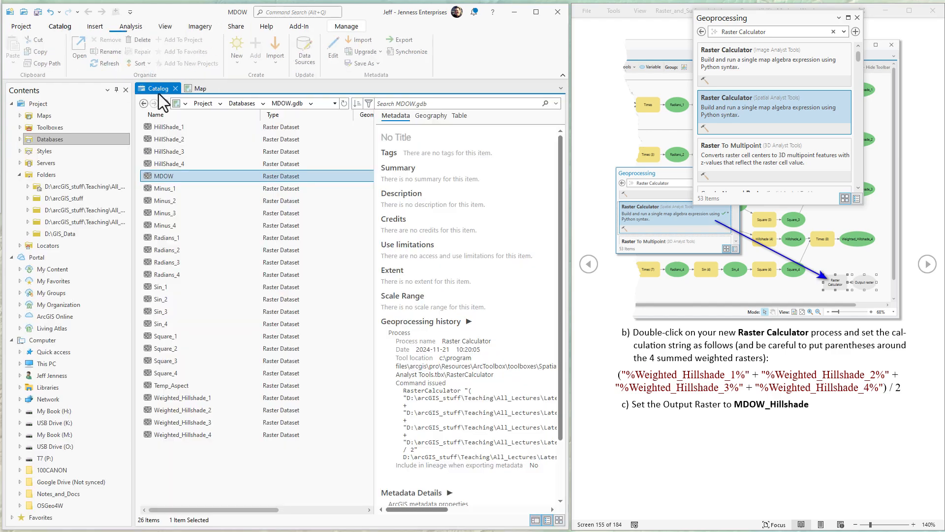
left_click(48, 128)
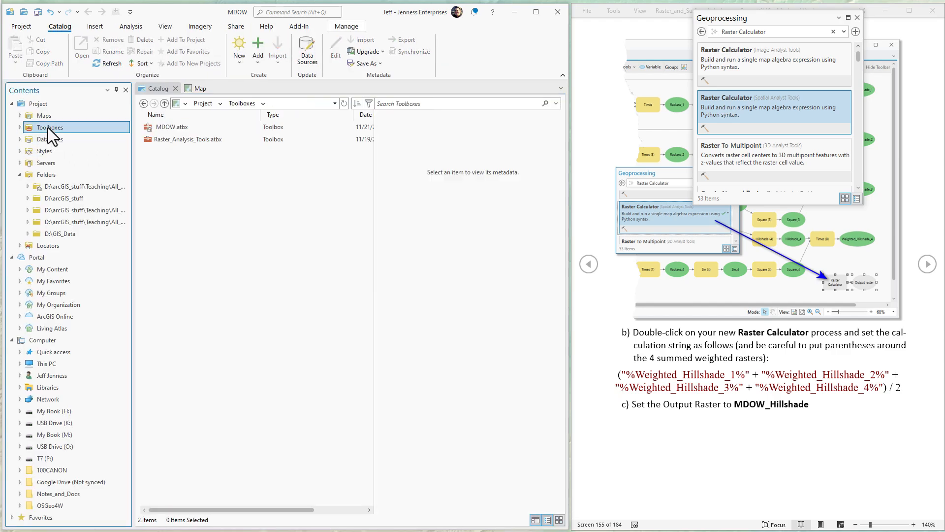
double_click(169, 127)
left_click(167, 127)
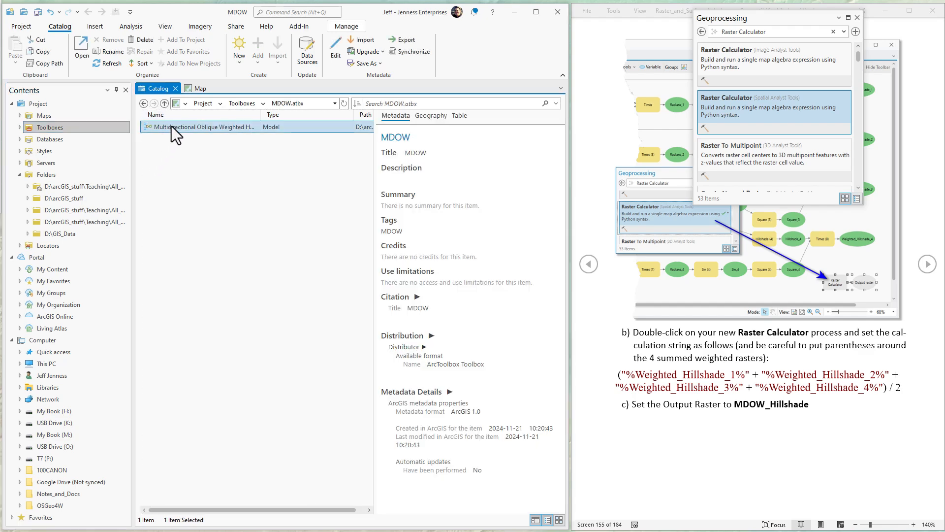
right_click(171, 126)
left_click(196, 146)
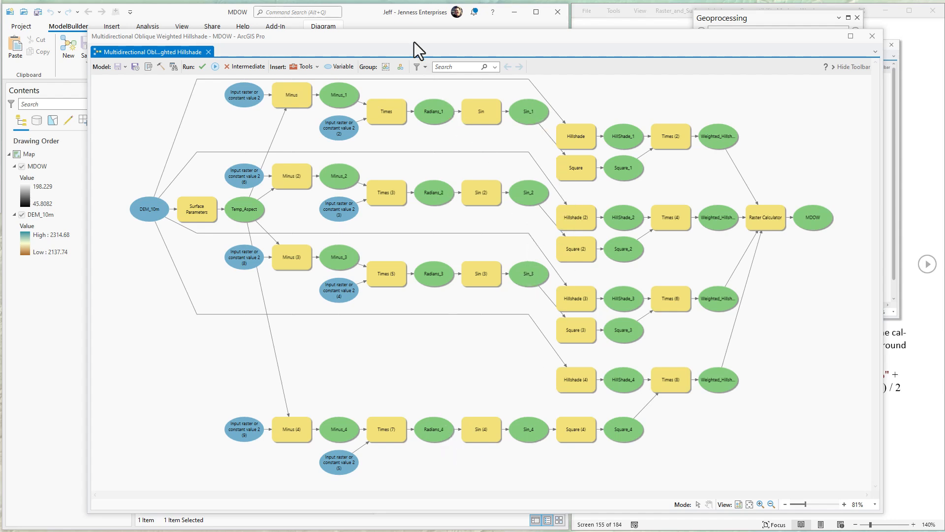
Delete the model's intermediate data and close the model window.
left_click_drag(412, 38, 605, 61)
left_click(759, 59)
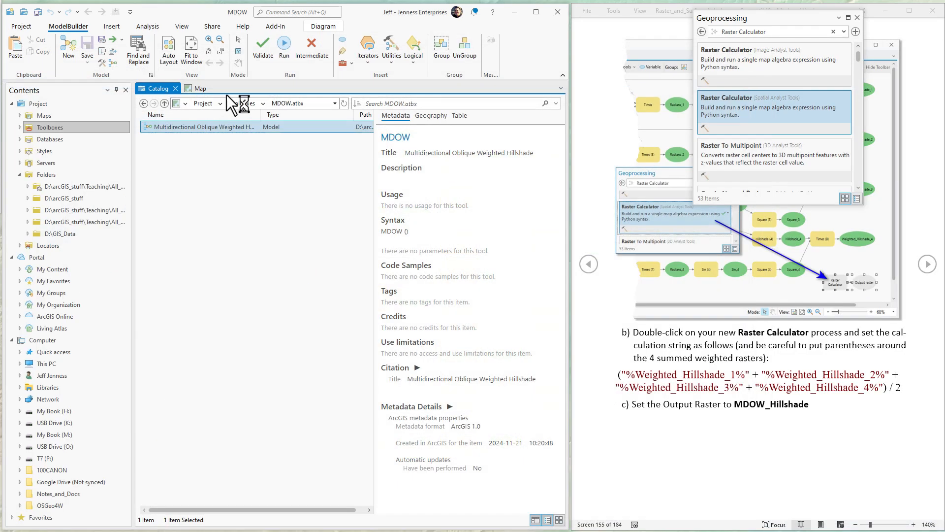
Check which rasters remain in the project's MDOW.gdb, examine the MDOW raster's metadata, and return to the map.
left_click(64, 139)
double_click(158, 129)
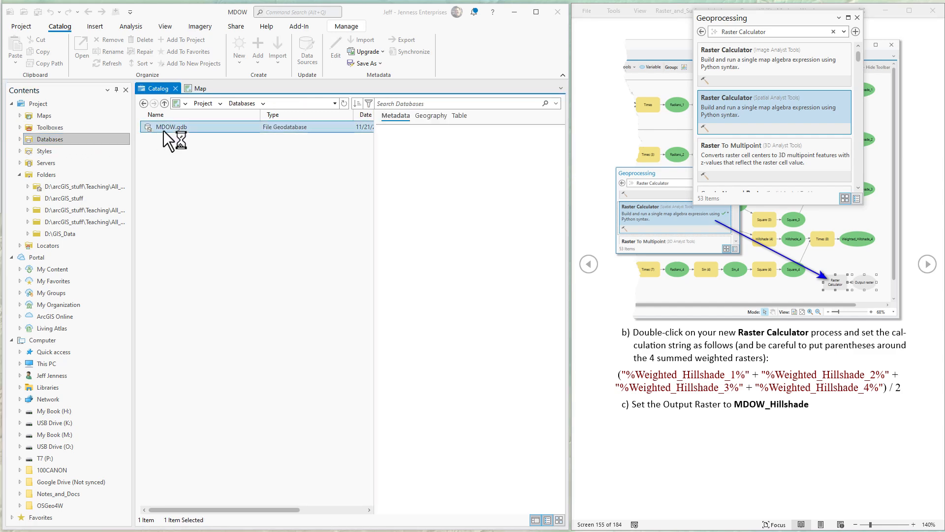
left_click(215, 176)
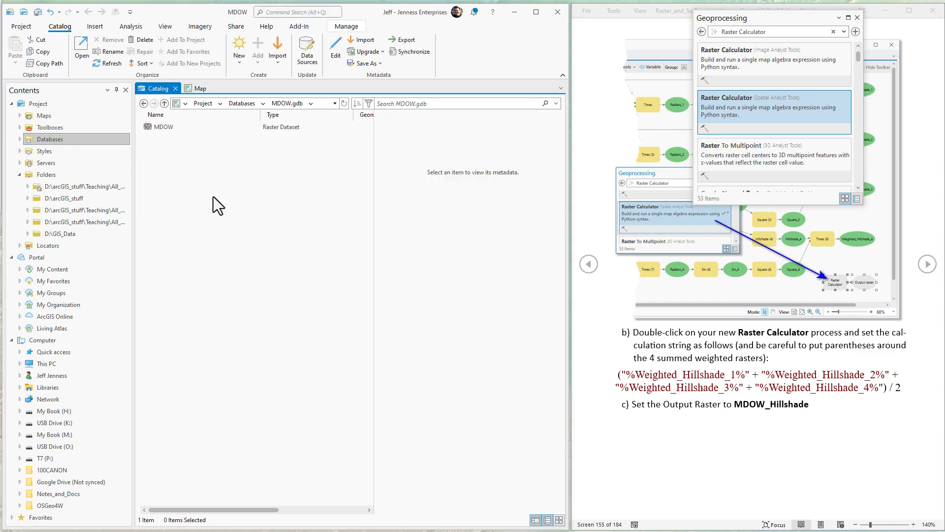
left_click(163, 128)
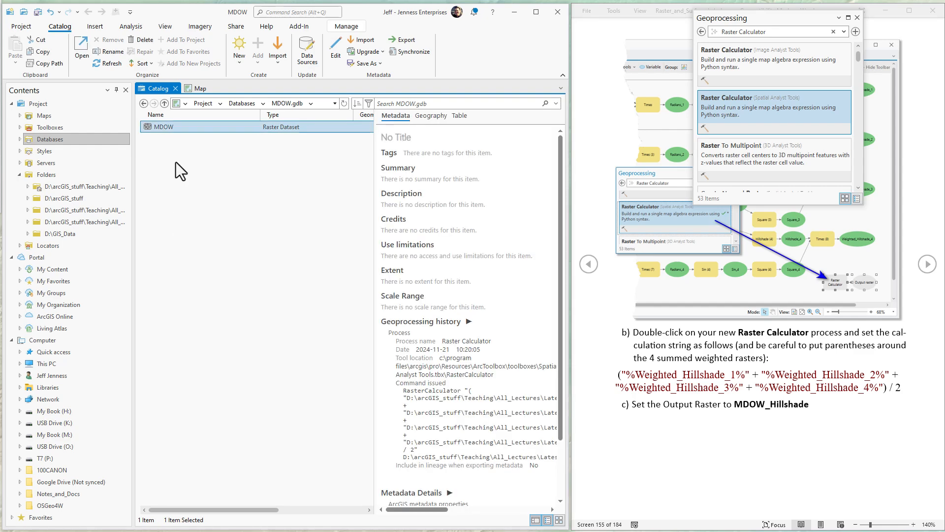
left_click(202, 90)
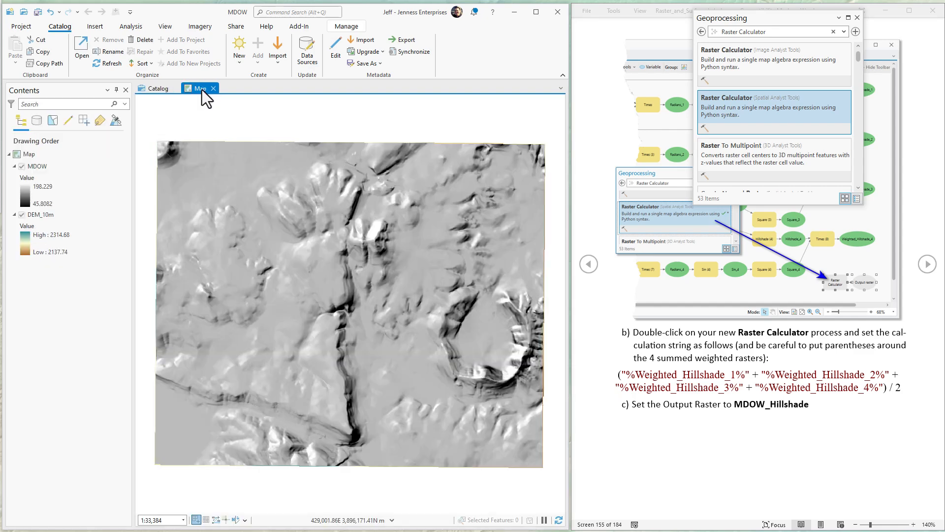